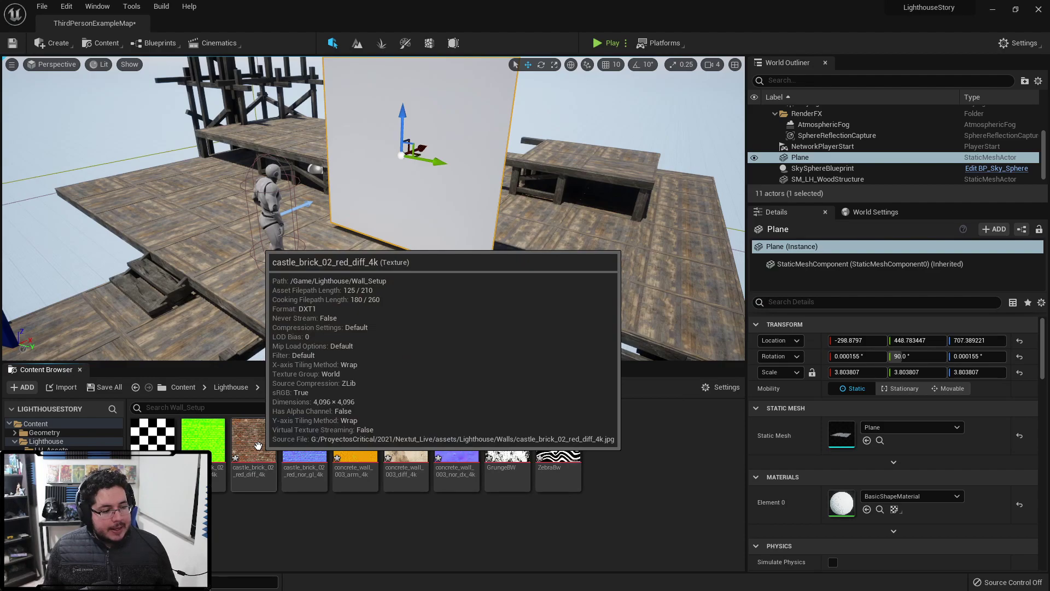
Review the brick, concrete, grunge and zebra textures available in the Wall_Setup folder.
click(382, 517)
click(371, 447)
click(398, 448)
click(451, 444)
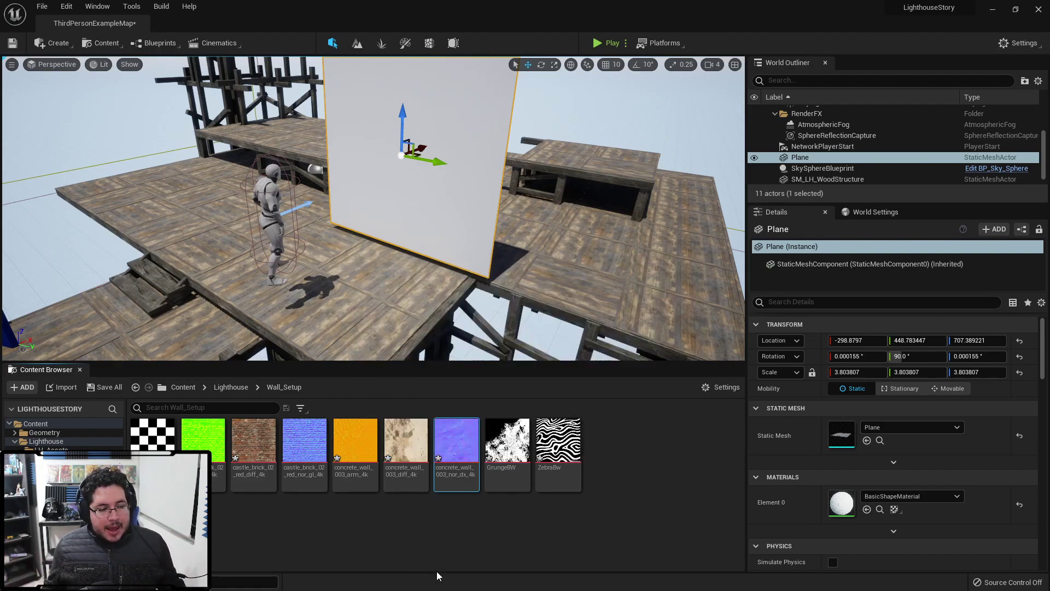
click(490, 555)
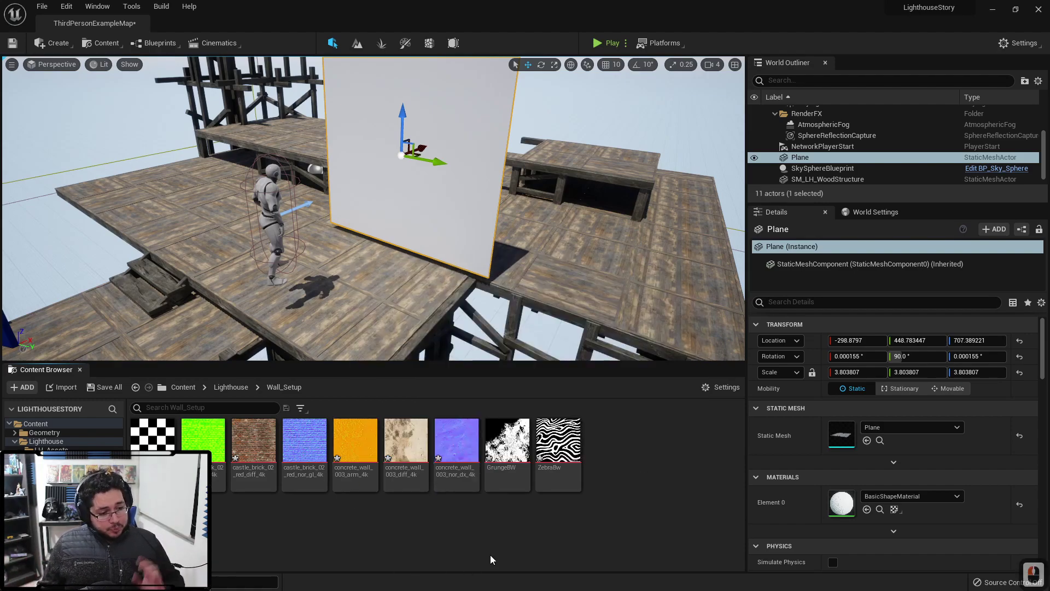
click(504, 446)
click(556, 445)
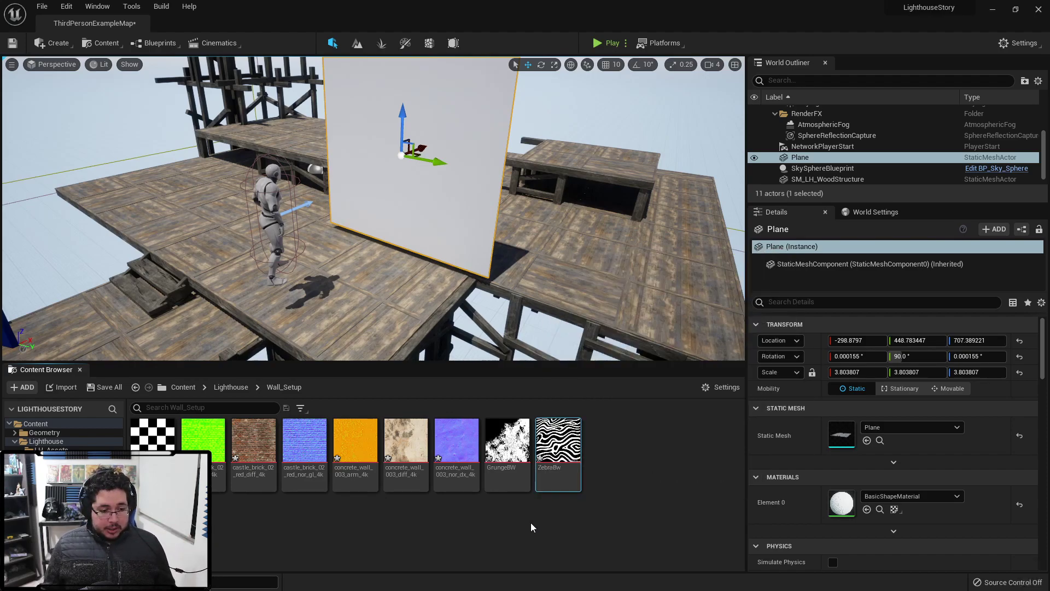
click(554, 531)
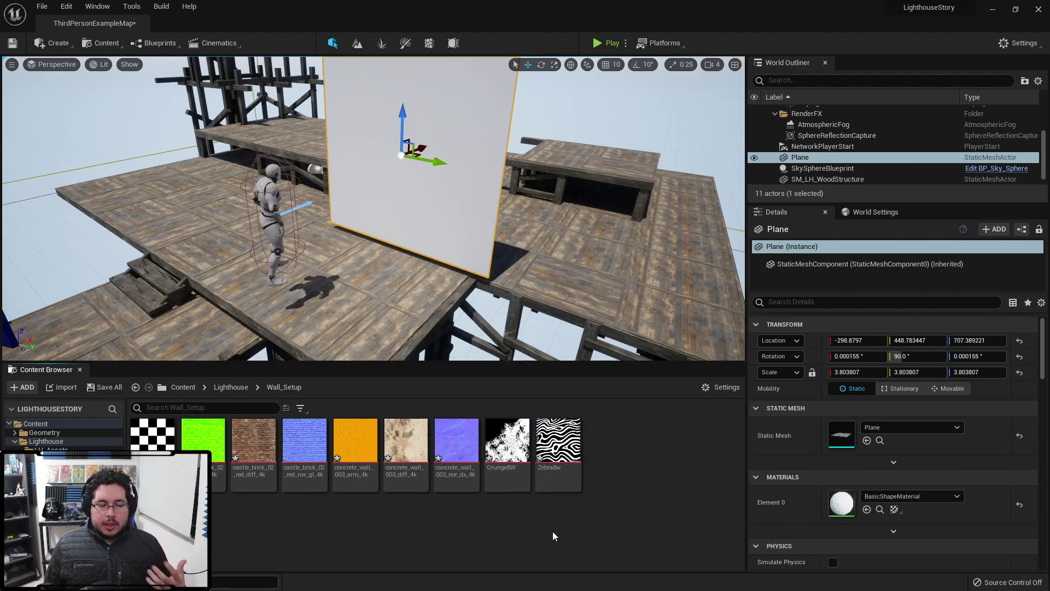
Create a new Material Layer asset in the Wall_Setup folder.
right_click(604, 457)
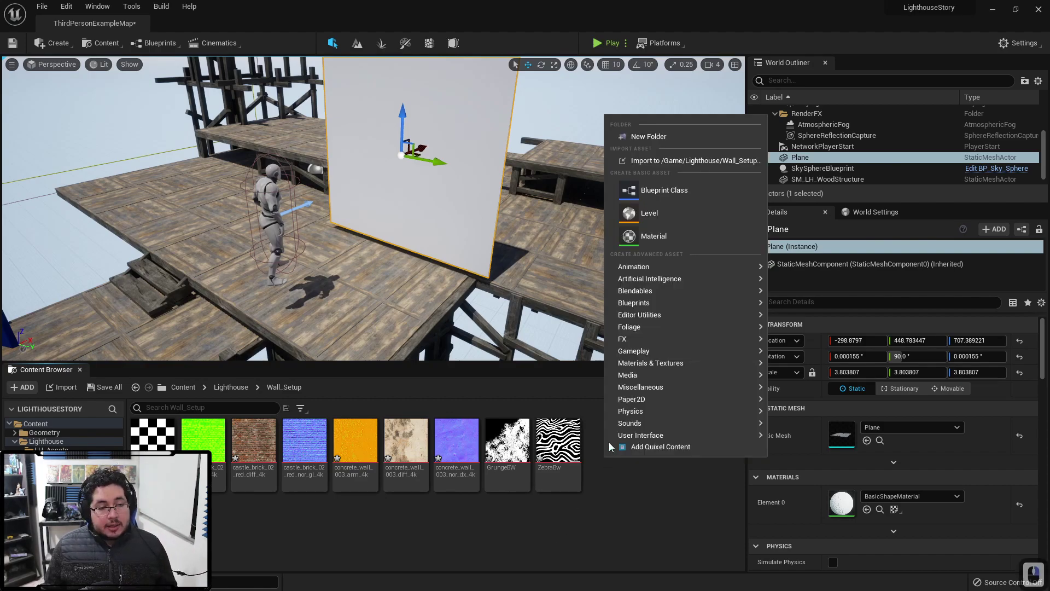
mouse_move(646, 366)
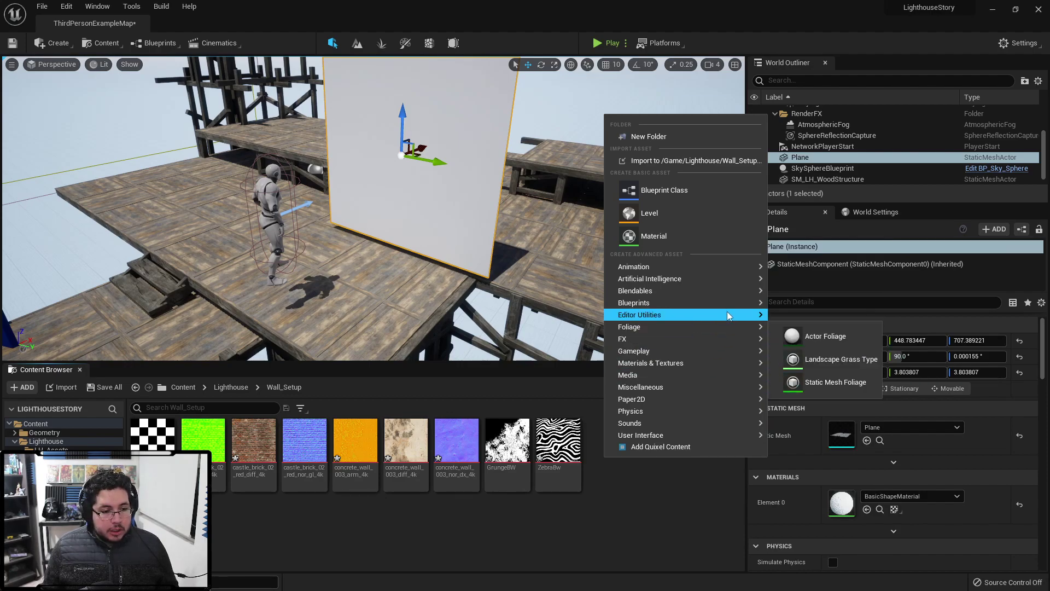
mouse_move(732, 362)
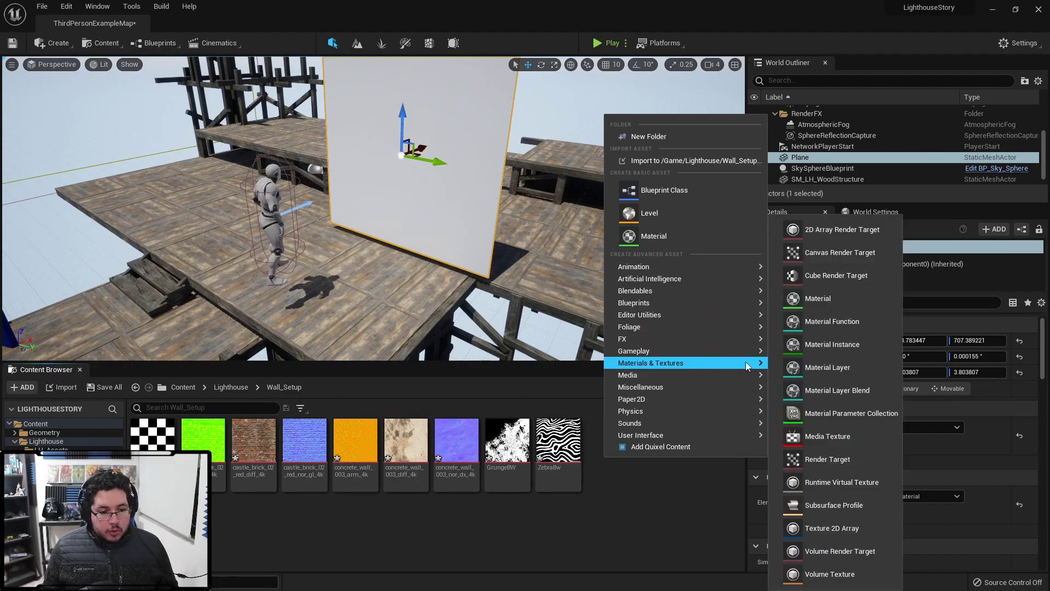
click(842, 369)
Name the new material layer ML_CastelBricks.
text(ML_)
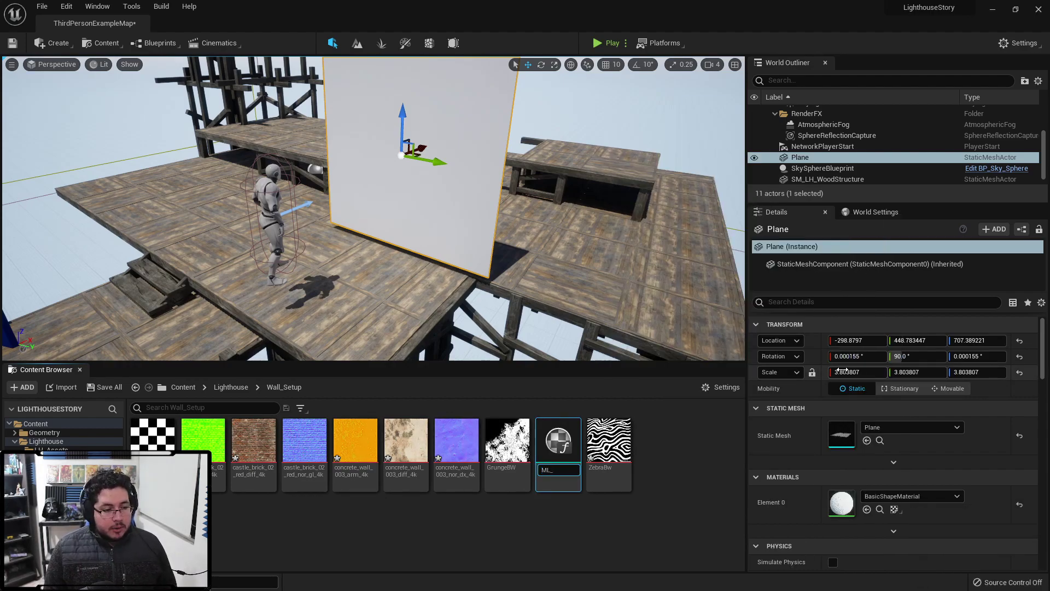
key(Caps_Lock)
text(c)
key(Caps_Lock)
text(ASTL)
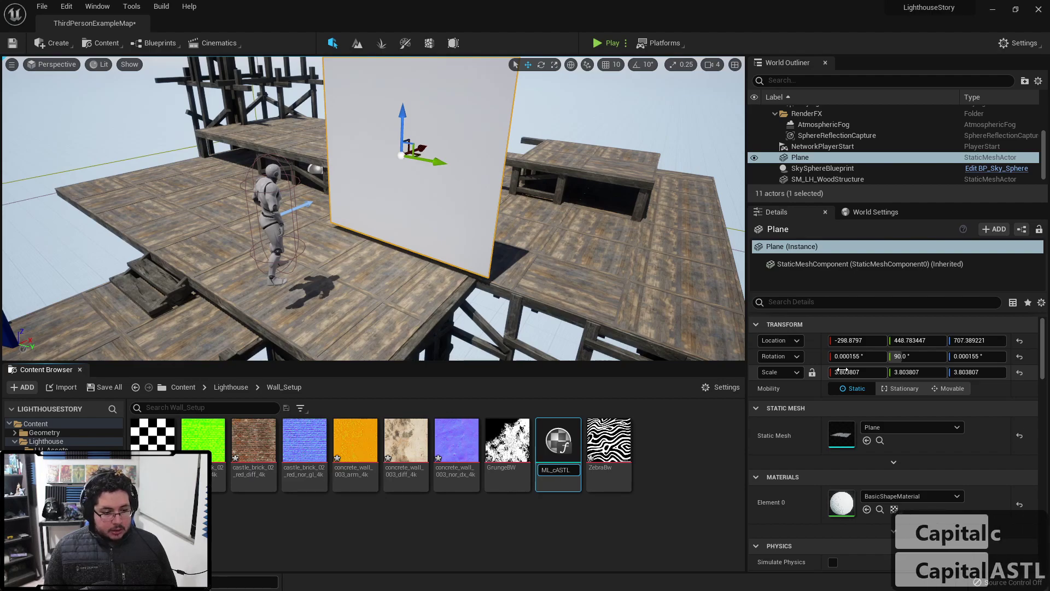
key(BackSpace)
key(BackSpace)
key(BackSpace)
key(BackSpace)
key(BackSpace)
text(C)
key(Caps_Lock)
text(astel)
key(Caps_Lock)
text(B)
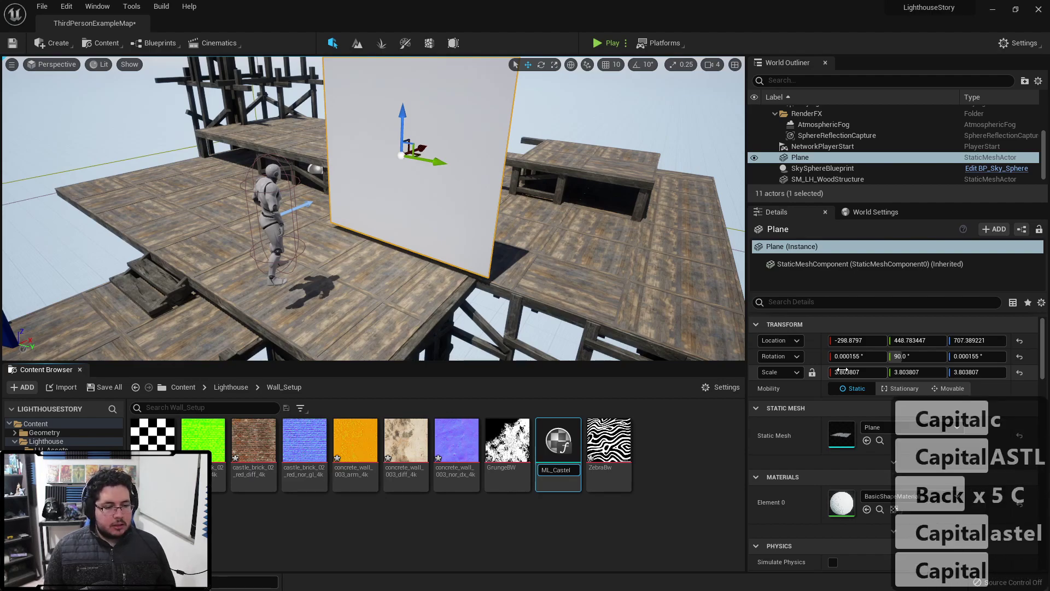
key(Caps_Lock)
text(r)
key(Return)
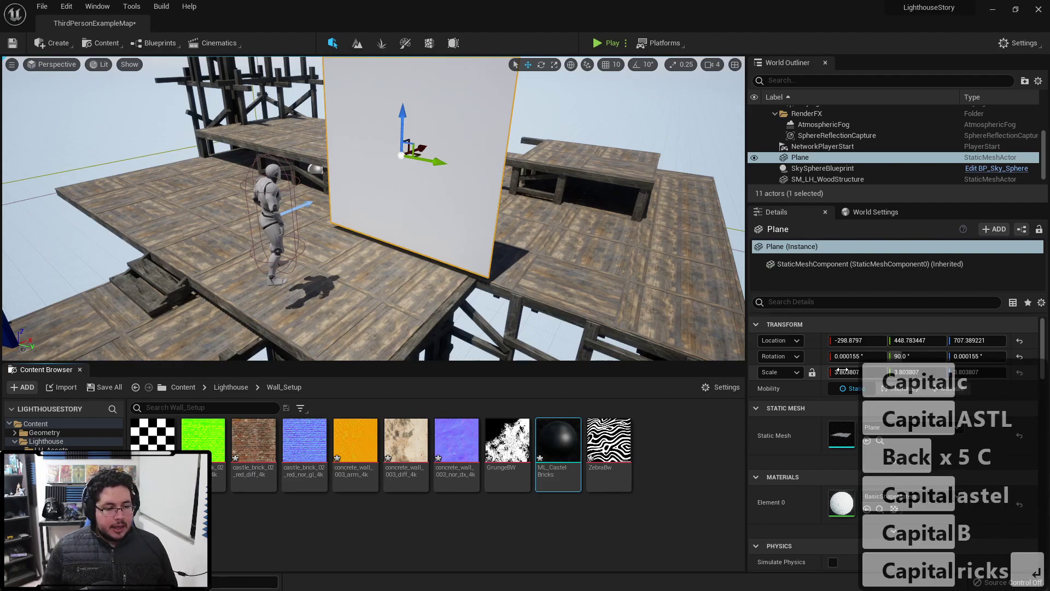
Open the ML_CastelBricks material layer and examine the default nodes in its graph.
double_click(558, 437)
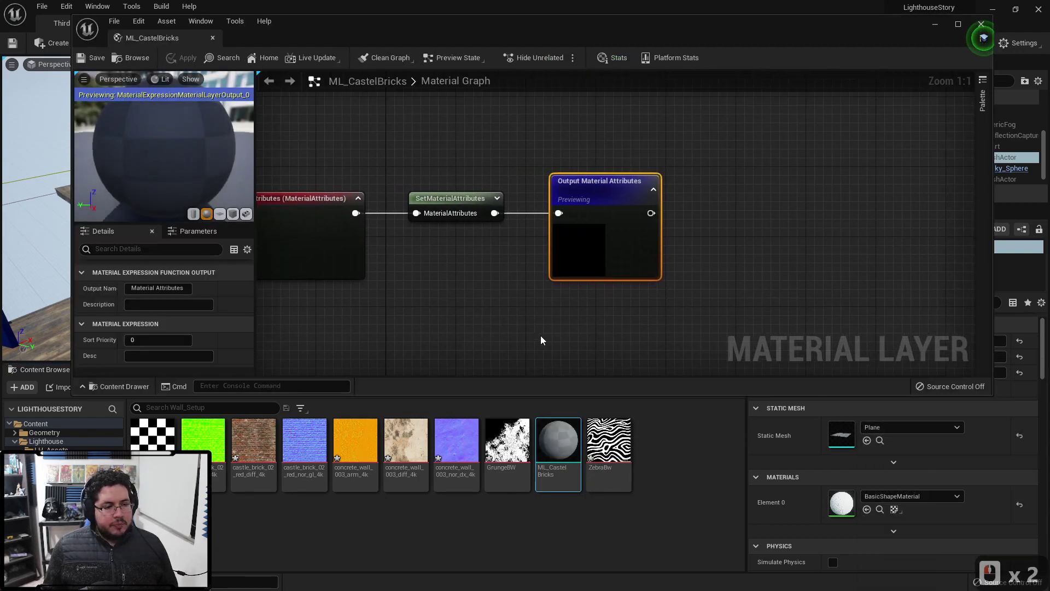
right_drag(451, 264, 570, 244)
scroll(511, 265, down, 2)
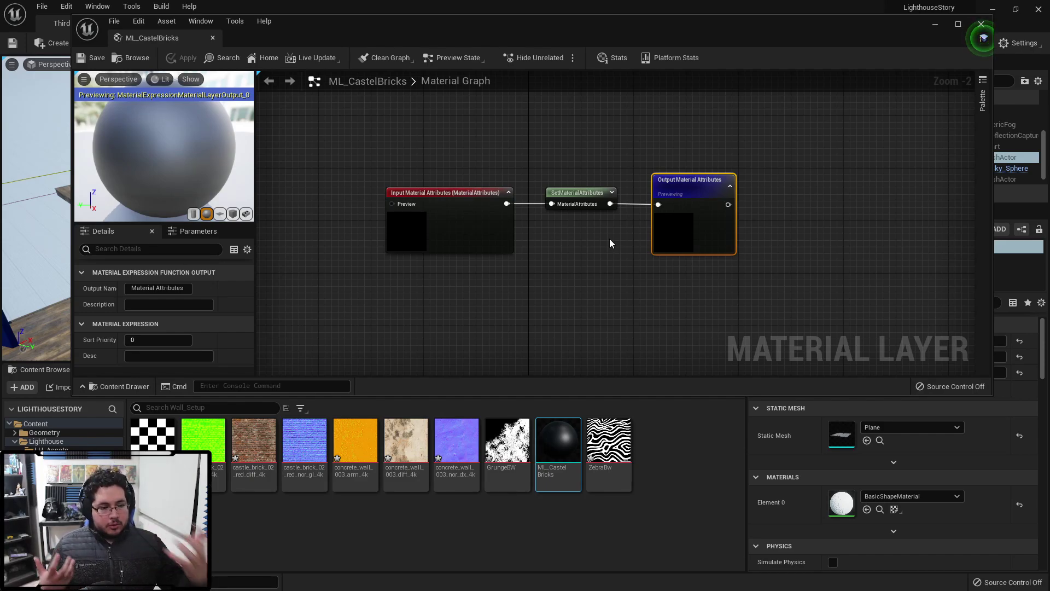
scroll(639, 286, down, 2)
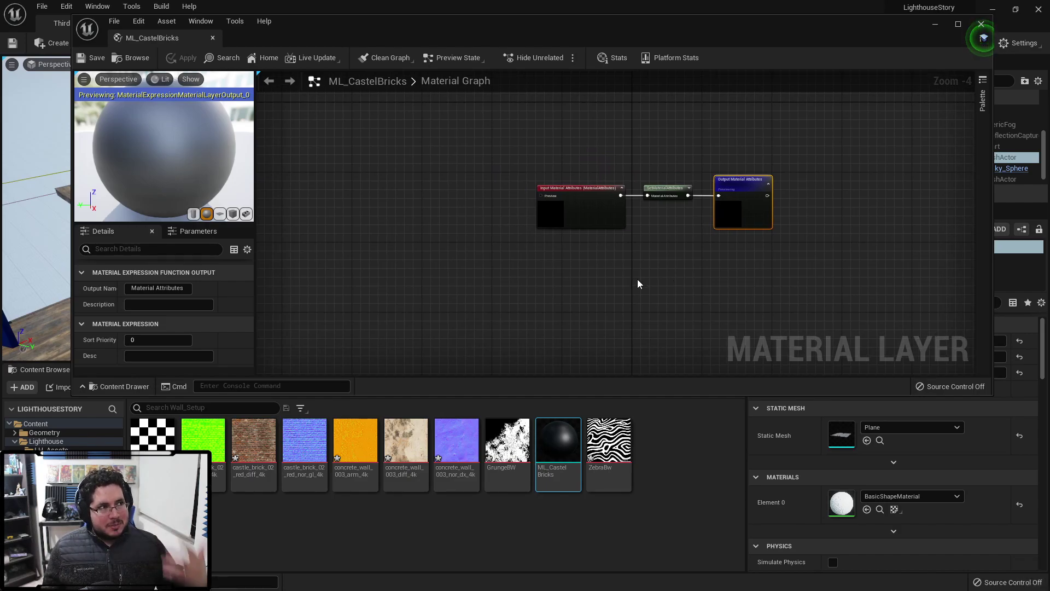
scroll(606, 289, up, 2)
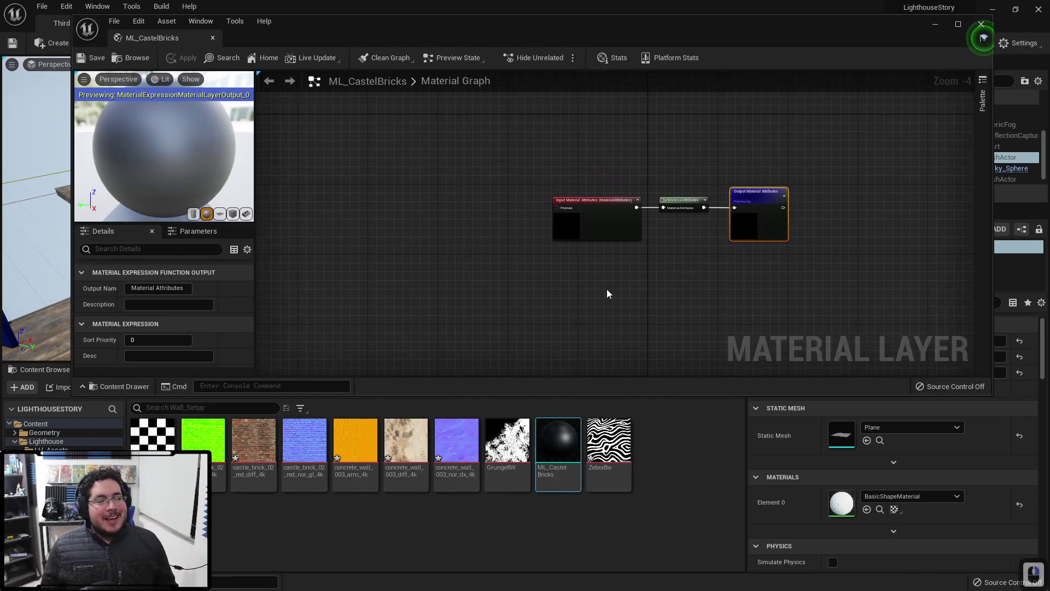
scroll(595, 285, down, 2)
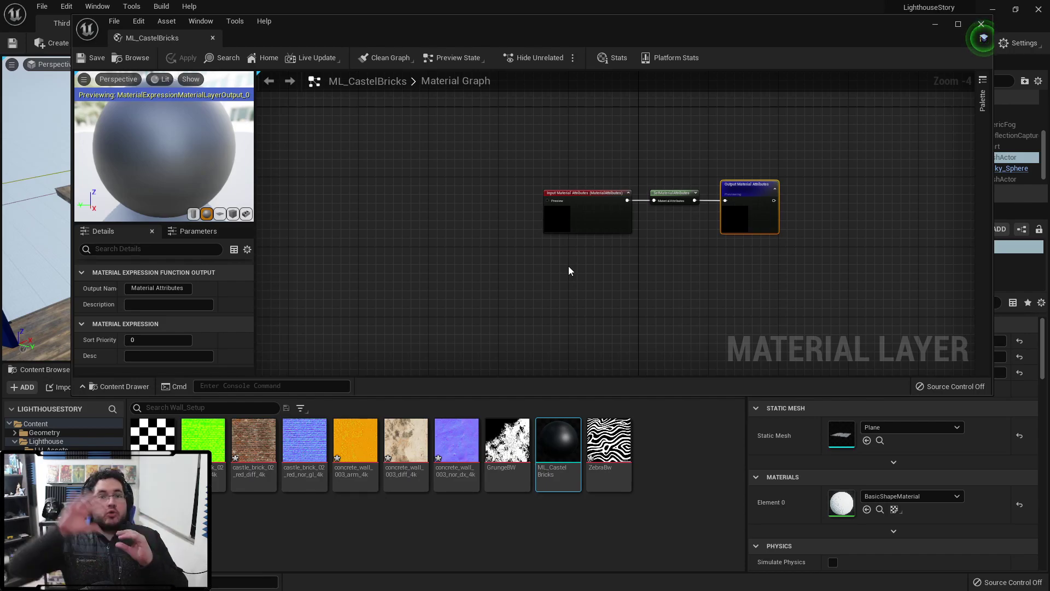
right_drag(501, 245, 465, 212)
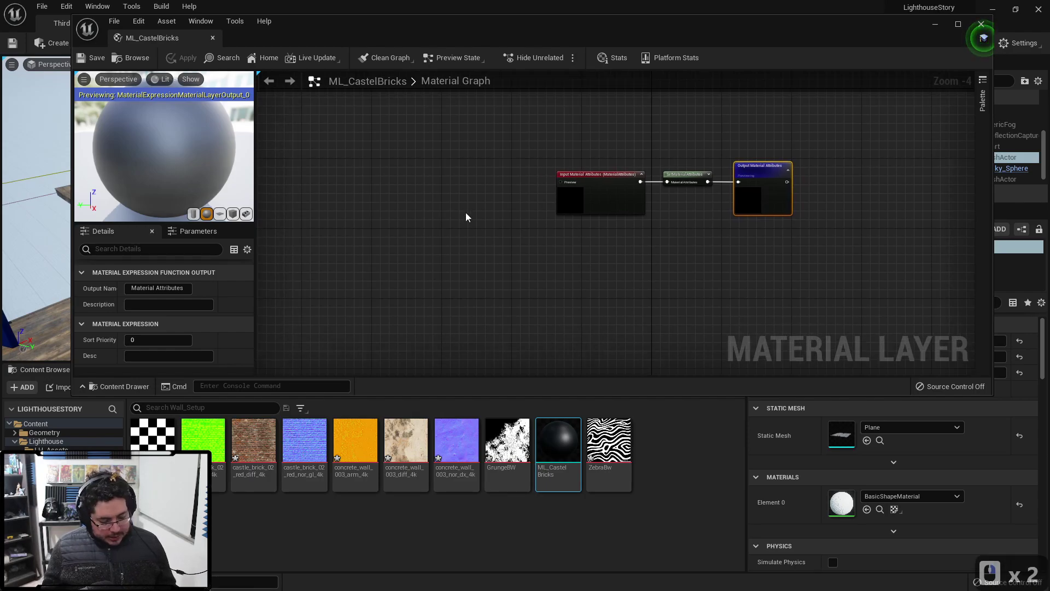
Add a MakeMaterialAttributes node to the graph ahead of the Input Material Attributes node.
key(Tab)
text(materialtt)
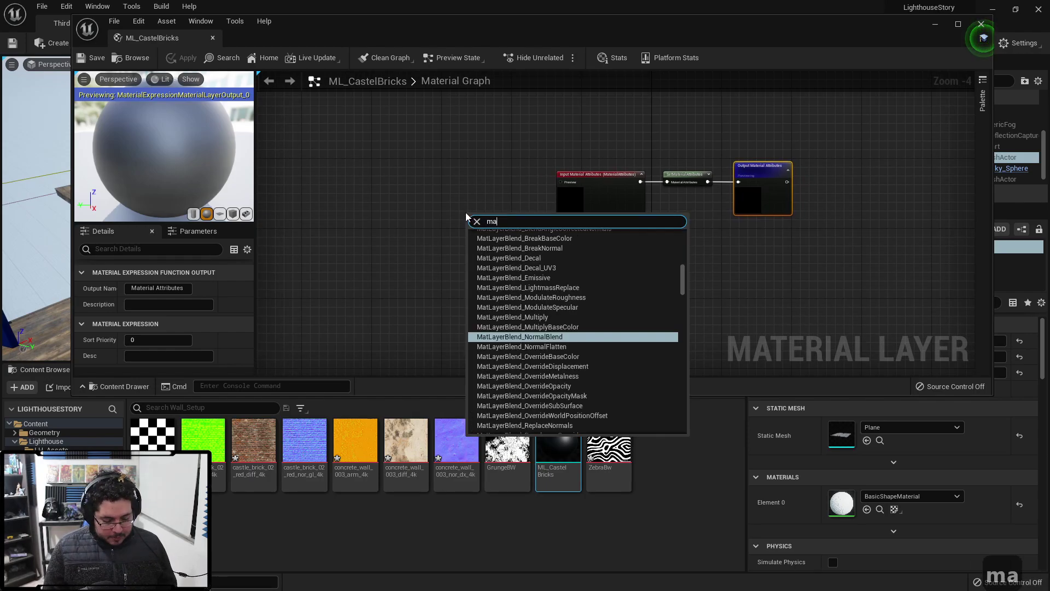
key(BackSpace)
key(BackSpace)
key(BackSpace)
text(tt)
key(BackSpace)
key(BackSpace)
key(Down)
key(Up)
key(Up)
key(Up)
key(Up)
key(Up)
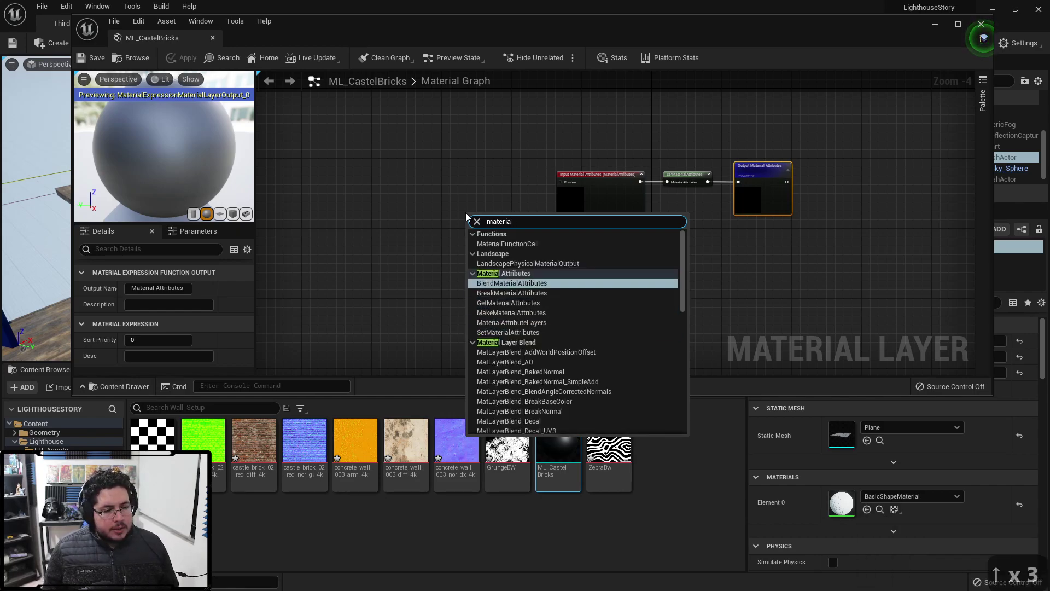
key(Down)
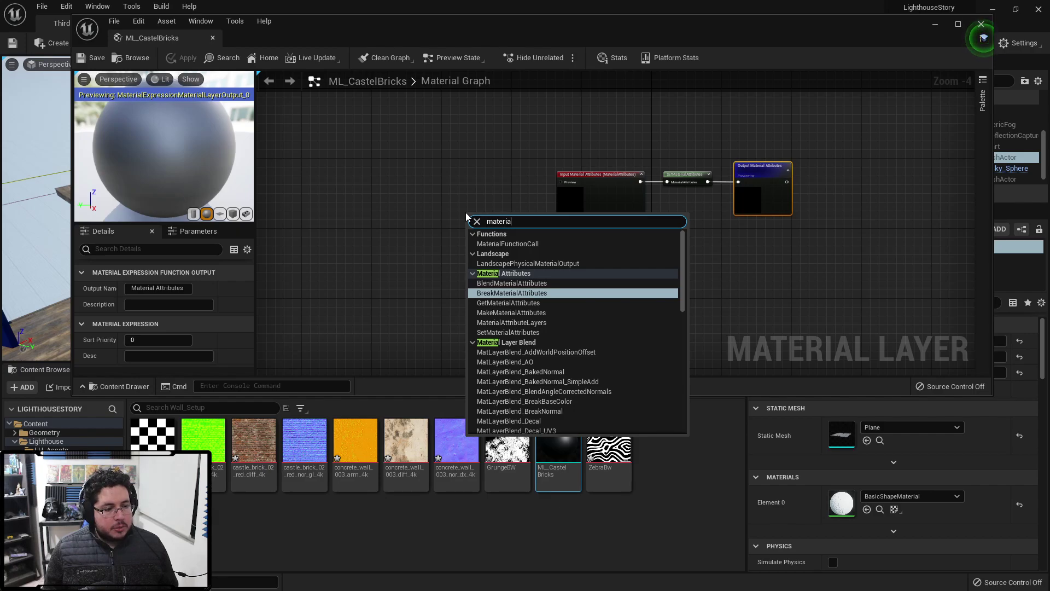
key(Down)
key(Down)
key(Return)
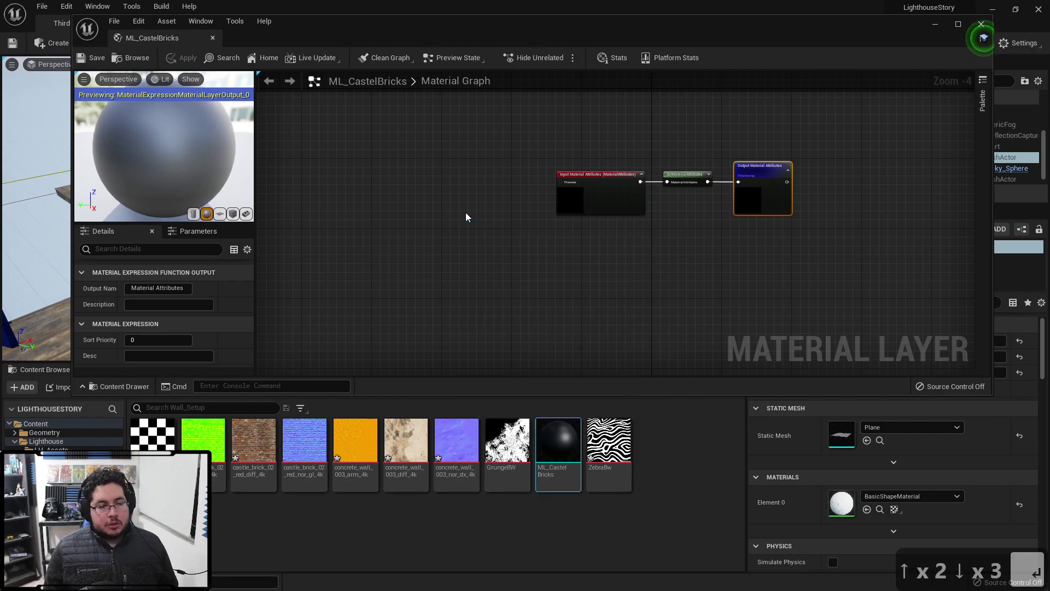
drag(490, 219, 478, 140)
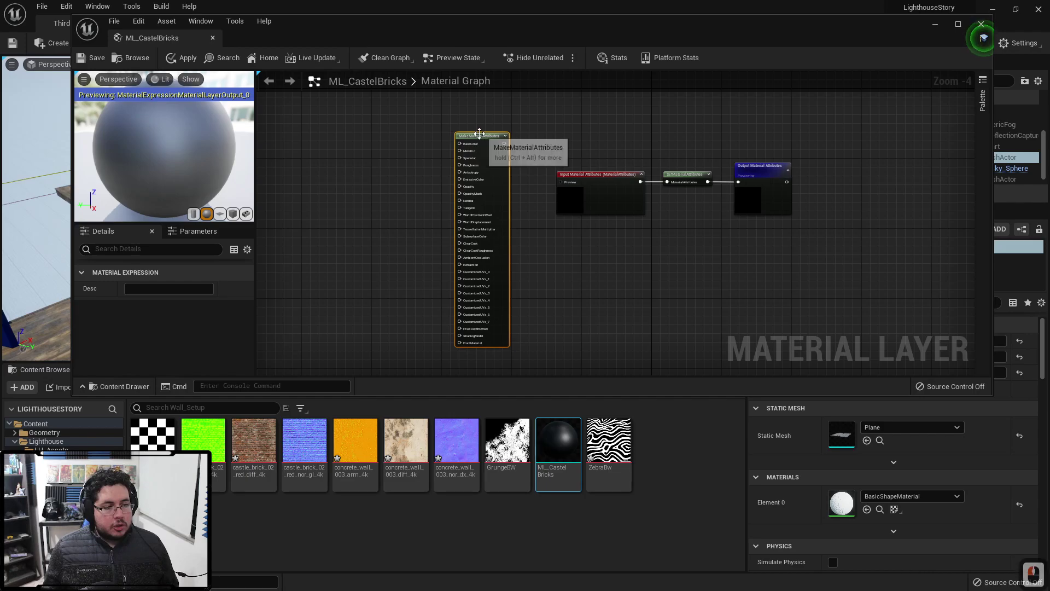
Connect the MakeMaterialAttributes output to the Preview input of the Input Material Attributes node.
scroll(478, 139, up, 4)
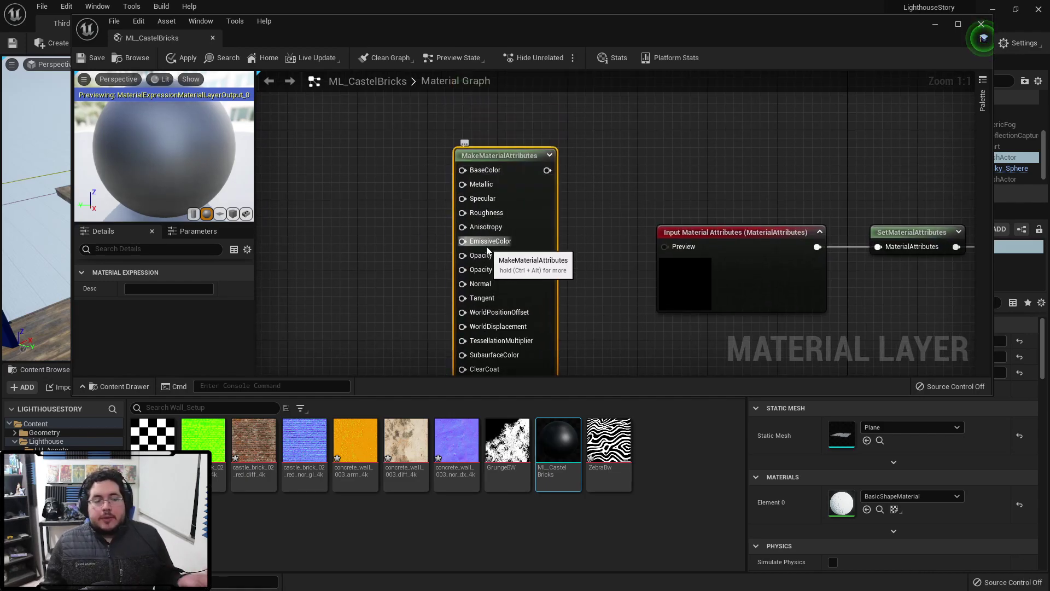
right_drag(565, 217, 560, 171)
drag(542, 124, 661, 200)
right_drag(812, 164, 424, 194)
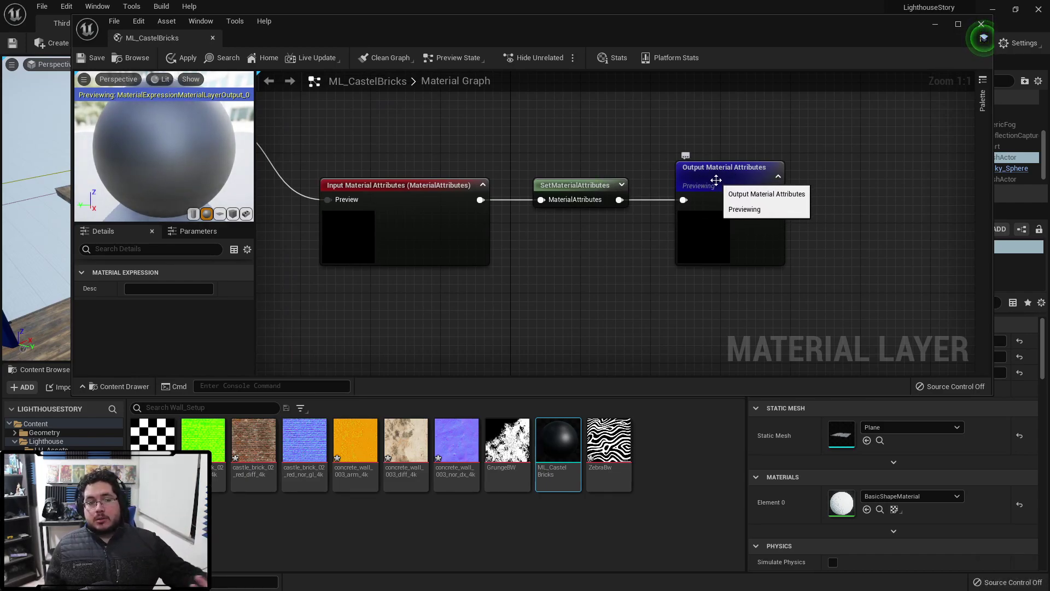
right_drag(490, 159, 686, 170)
Add the castle brick diffuse and normal textures to the graph as texture samples.
scroll(684, 170, down, 1)
right_drag(518, 209, 708, 212)
scroll(708, 212, down, 1)
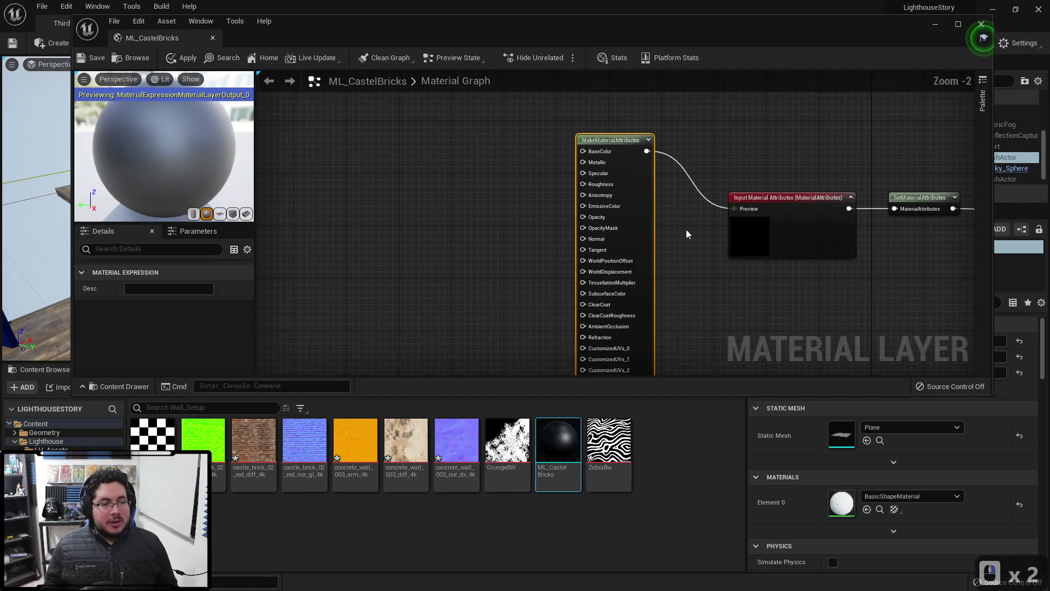
drag(272, 421, 381, 196)
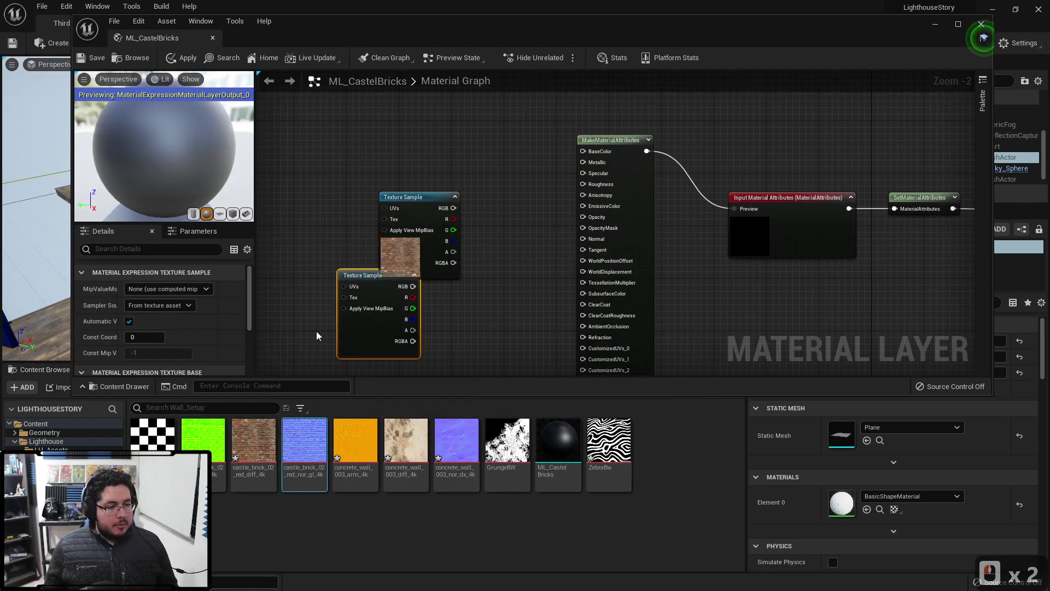
Inspect the compression and sRGB settings of the castle_brick_02_red_arm texture.
double_click(216, 461)
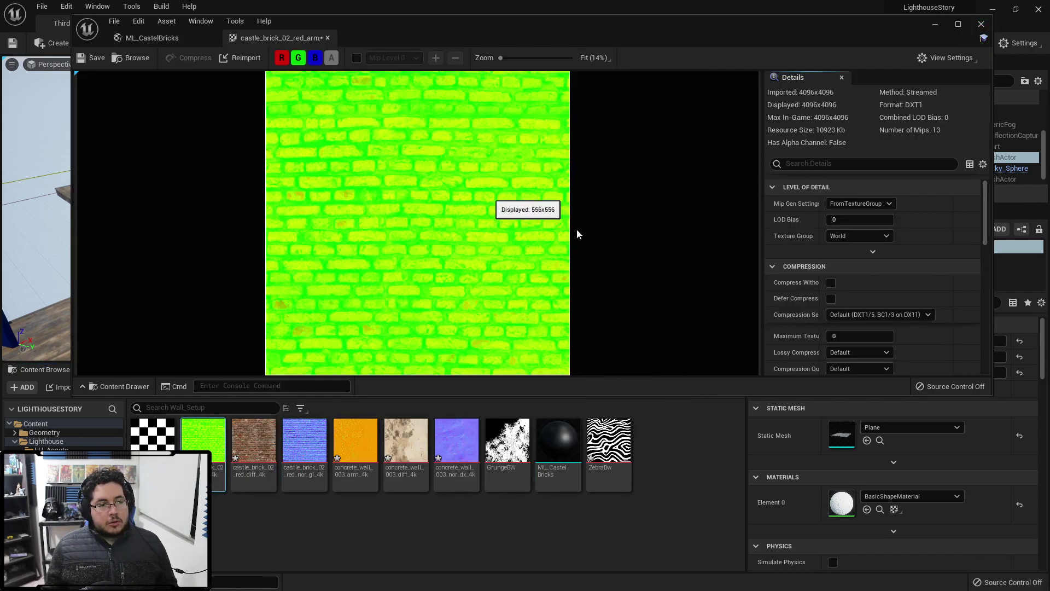
scroll(855, 329, down, 5)
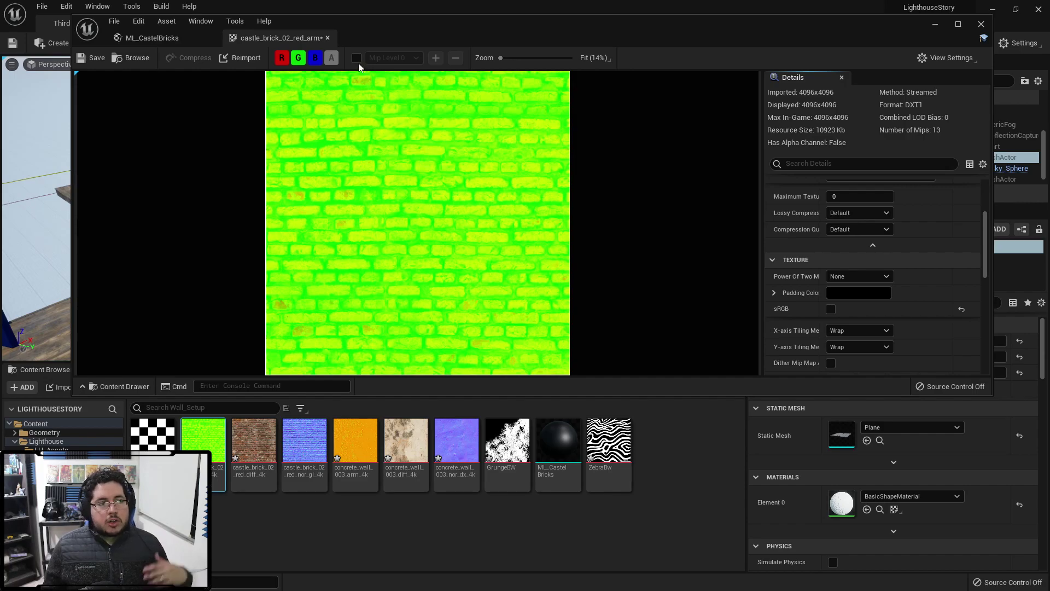
click(327, 38)
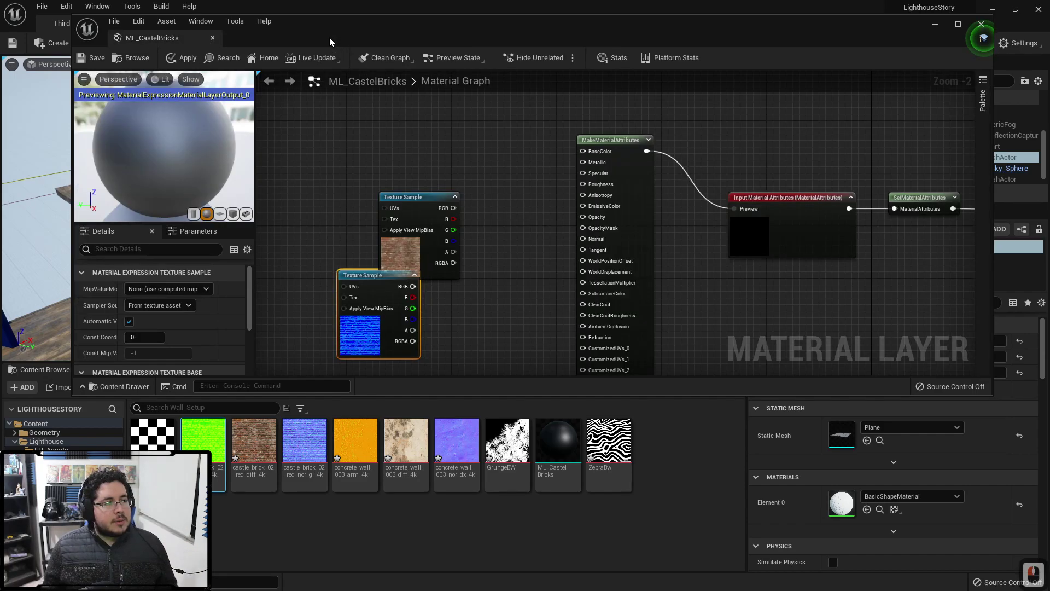
Connect the brick diffuse sample's RGB to BaseColor and the normal sample's RGB to Normal on MakeMaterialAttributes.
drag(415, 197, 584, 158)
drag(413, 286, 590, 243)
drag(384, 324, 386, 313)
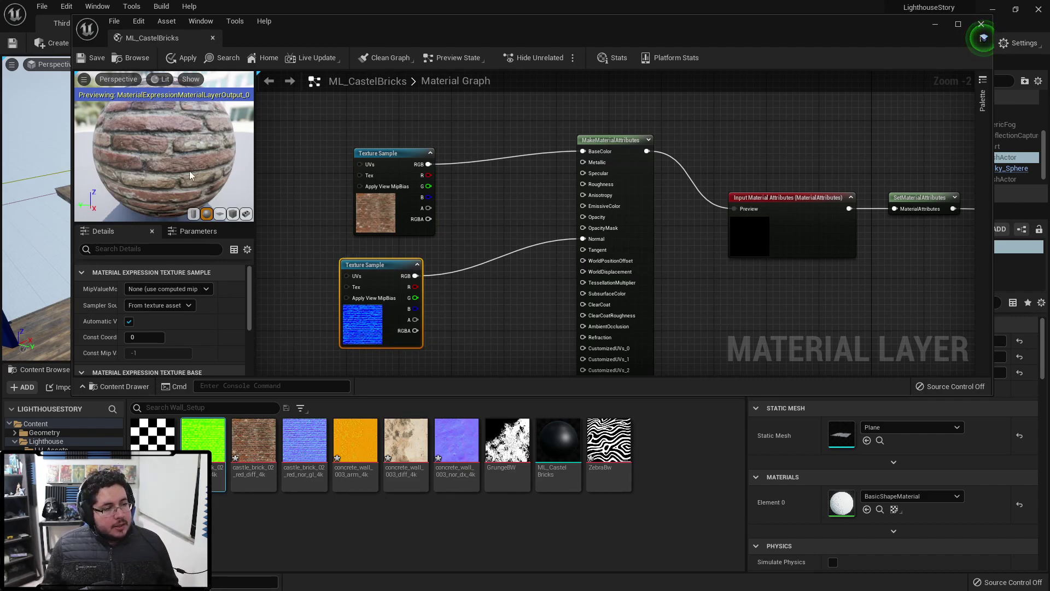
Inspect the castle brick normal map's compression, sRGB and Flip Green Channel settings.
double_click(406, 319)
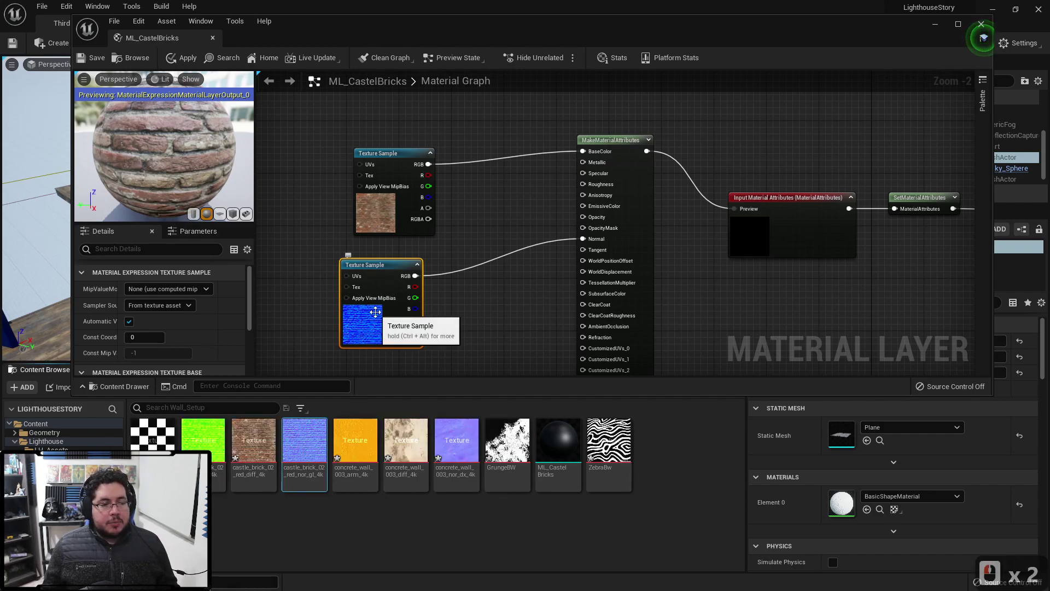
double_click(310, 453)
scroll(846, 247, down, 6)
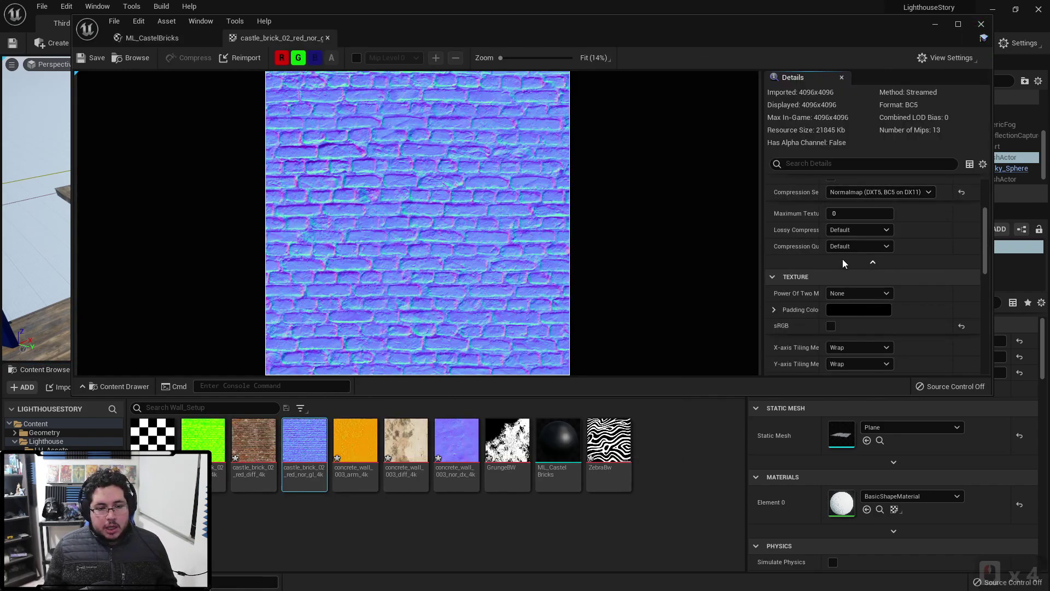
scroll(811, 298, down, 1)
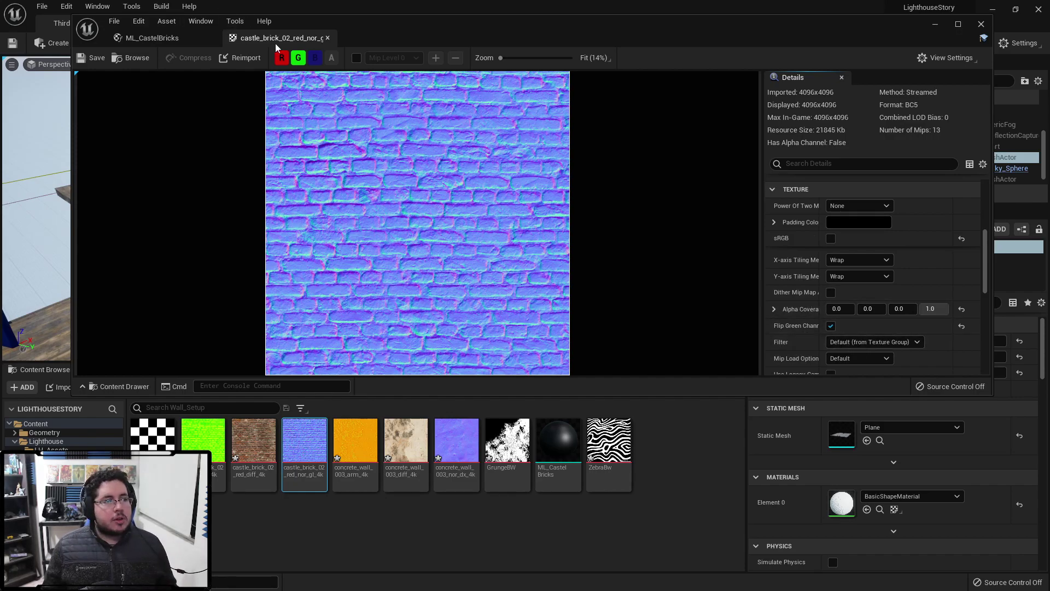
click(327, 37)
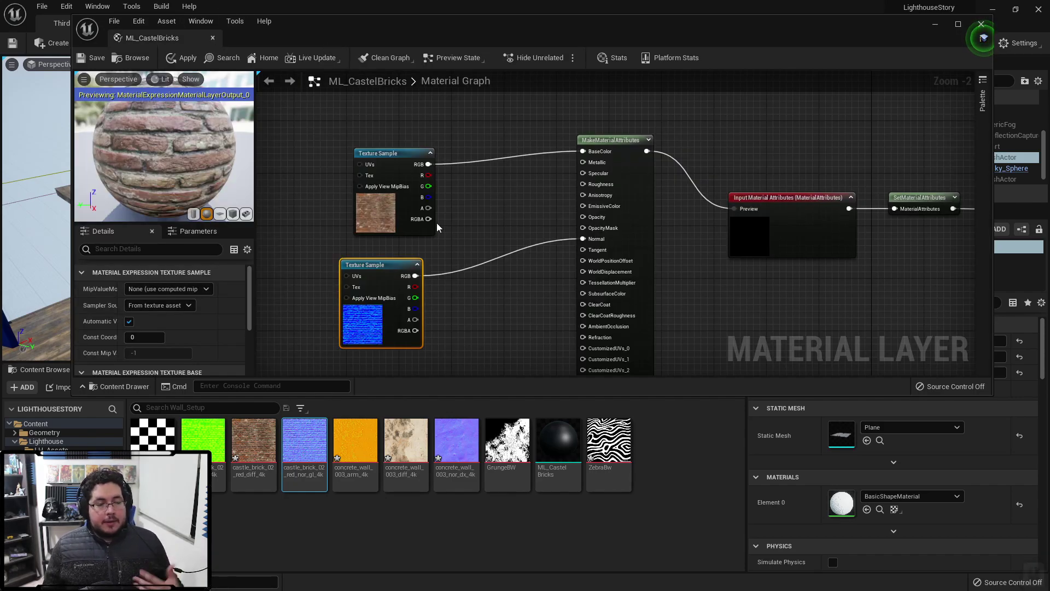
Align the brick diffuse texture sample above the normal texture sample, leaving a wider gap between them.
drag(388, 154, 373, 127)
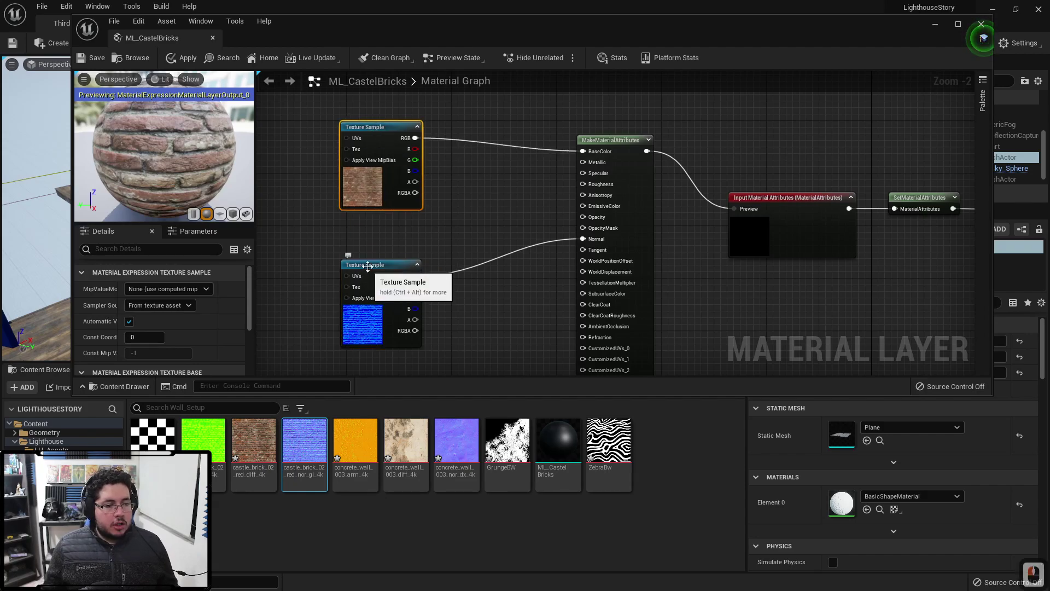
Move the normal sample closer beneath the diffuse sample and add a castle brick ARM texture sample below it.
drag(366, 265, 367, 231)
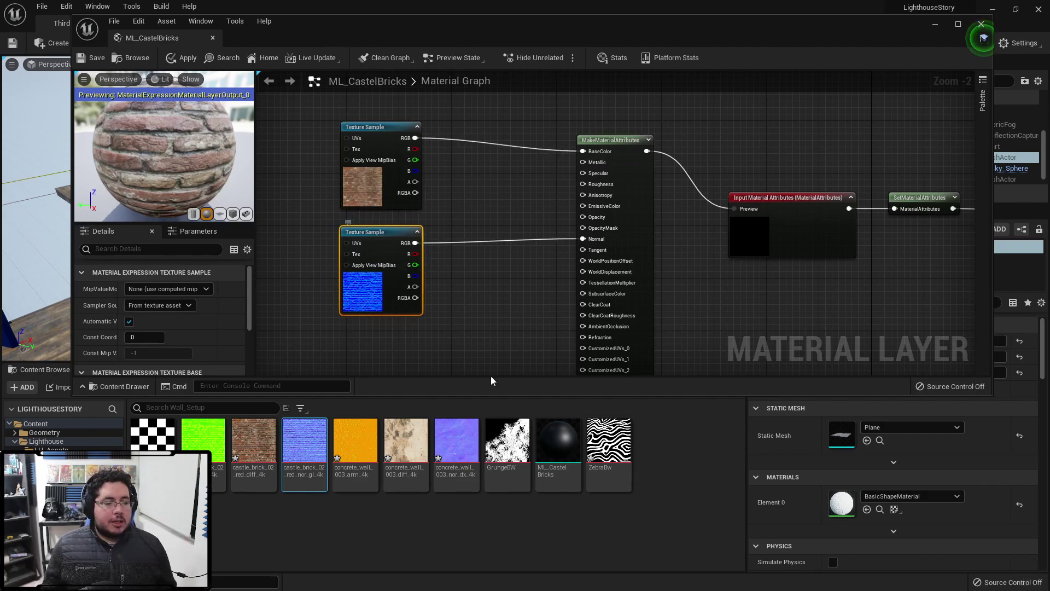
drag(203, 440, 393, 346)
right_drag(393, 347, 381, 285)
click(374, 274)
Connect the brick ARM sample's R to AmbientOcclusion, G to Roughness and B to Metallic on MakeMaterialAttributes.
drag(378, 305, 574, 265)
right_drag(418, 318, 411, 355)
drag(402, 358, 564, 160)
drag(407, 368, 565, 129)
drag(90, 161, 192, 172)
right_drag(567, 253, 559, 150)
right_drag(523, 303, 528, 310)
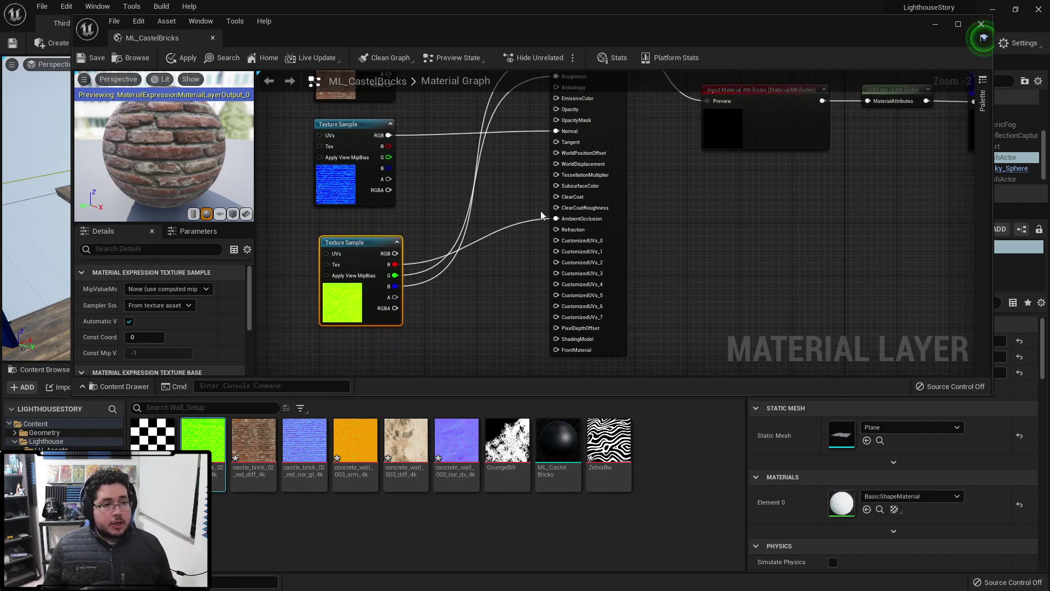
right_drag(543, 195, 546, 241)
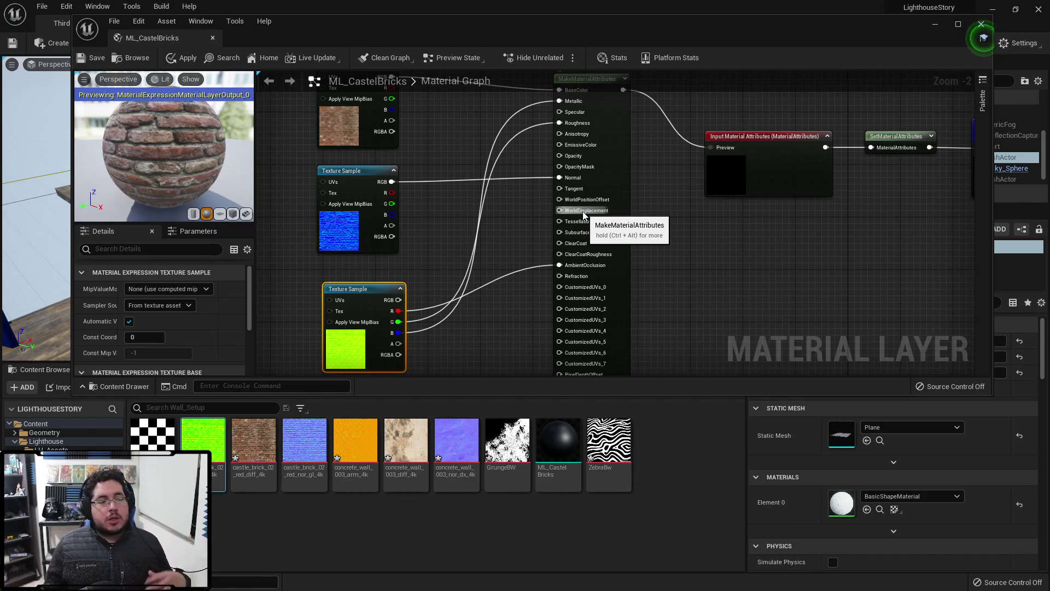
Check the brick preview sphere, save the ML_CastelBricks layer and close its editor.
drag(139, 169, 255, 172)
click(98, 62)
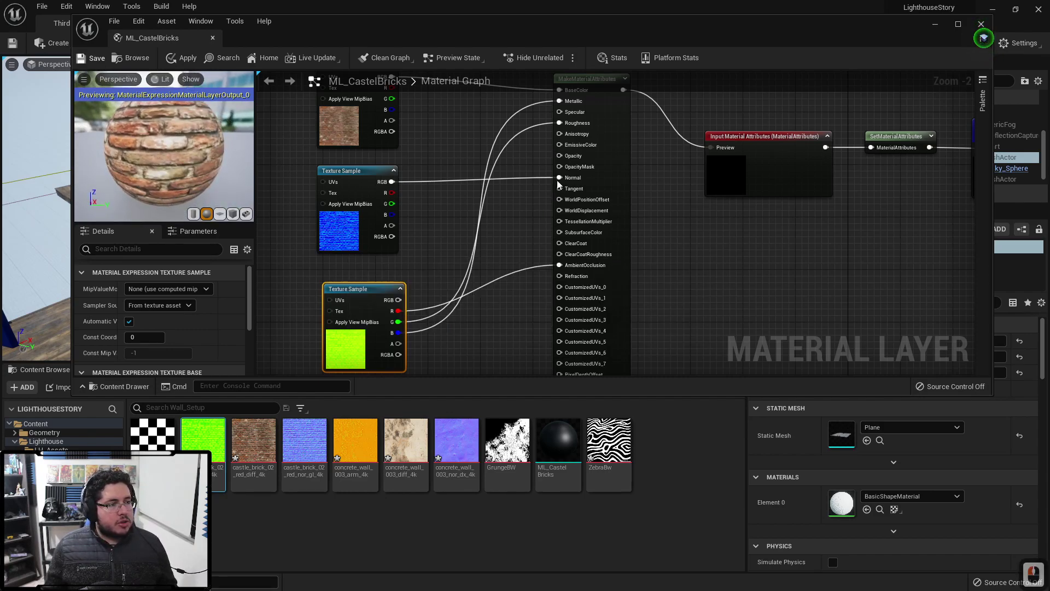
click(978, 24)
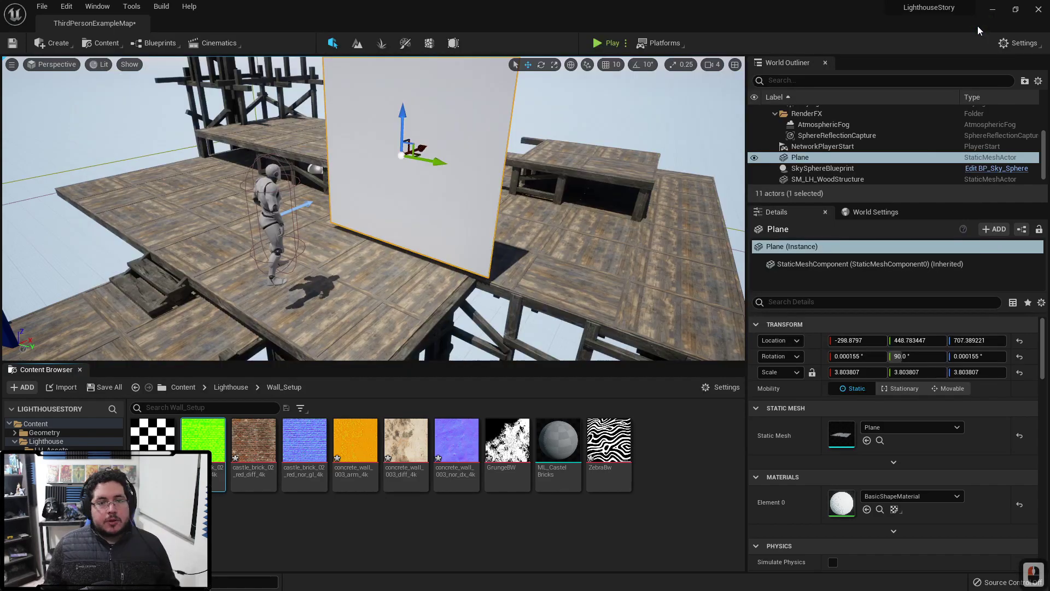
Create a Material Layer named ML_ConcreteWall in the Wall_Setup folder and open it for editing.
click(672, 461)
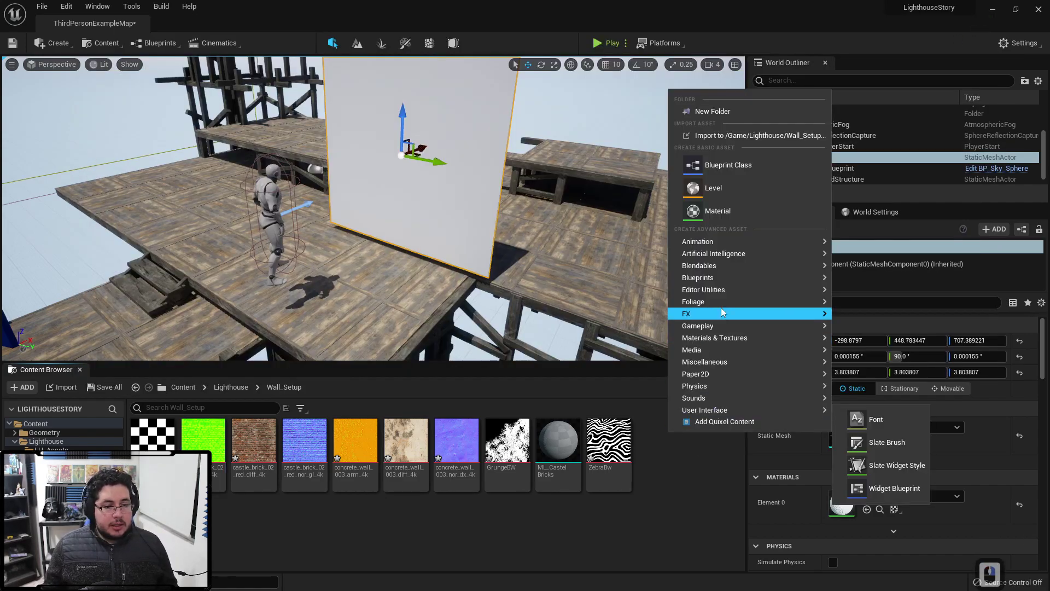
mouse_move(715, 337)
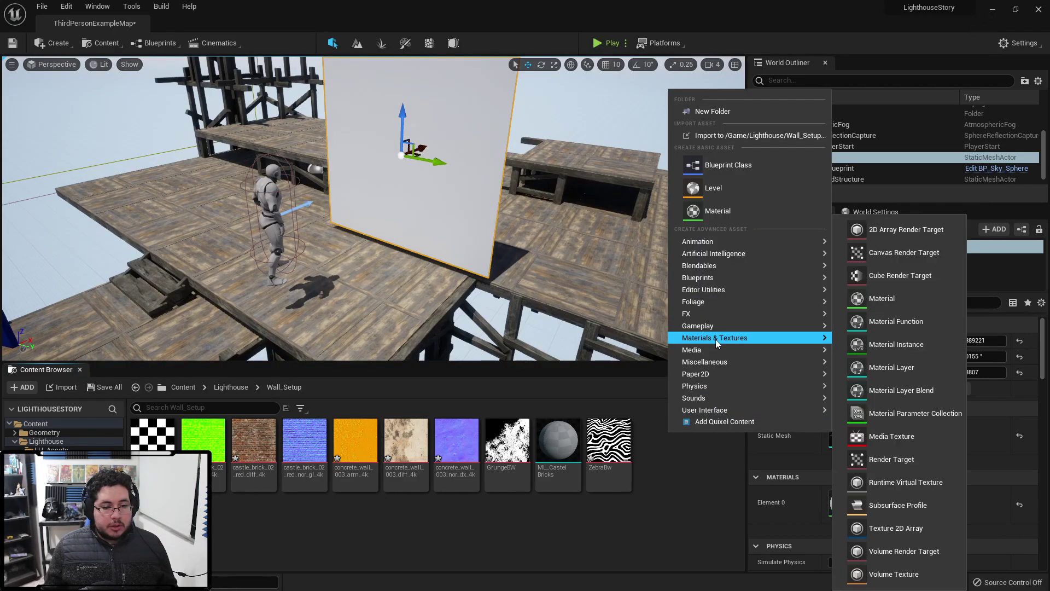
click(893, 365)
text(ML_)
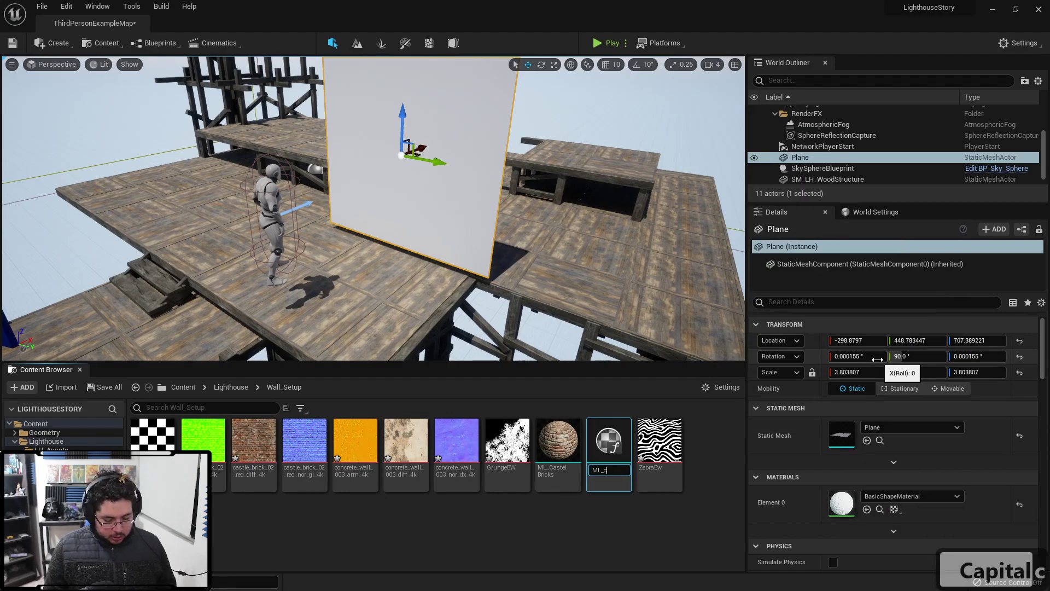
text(CONCR)
key(BackSpace)
key(BackSpace)
key(BackSpace)
key(BackSpace)
key(BackSpace)
text(Concr)
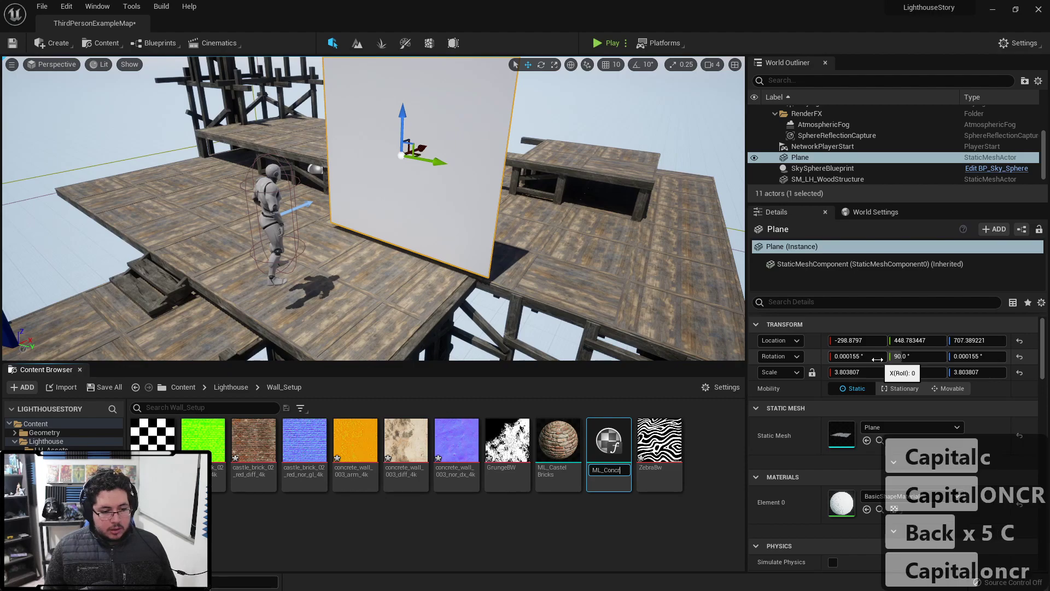
text(eteWall)
key(Return)
key(Return)
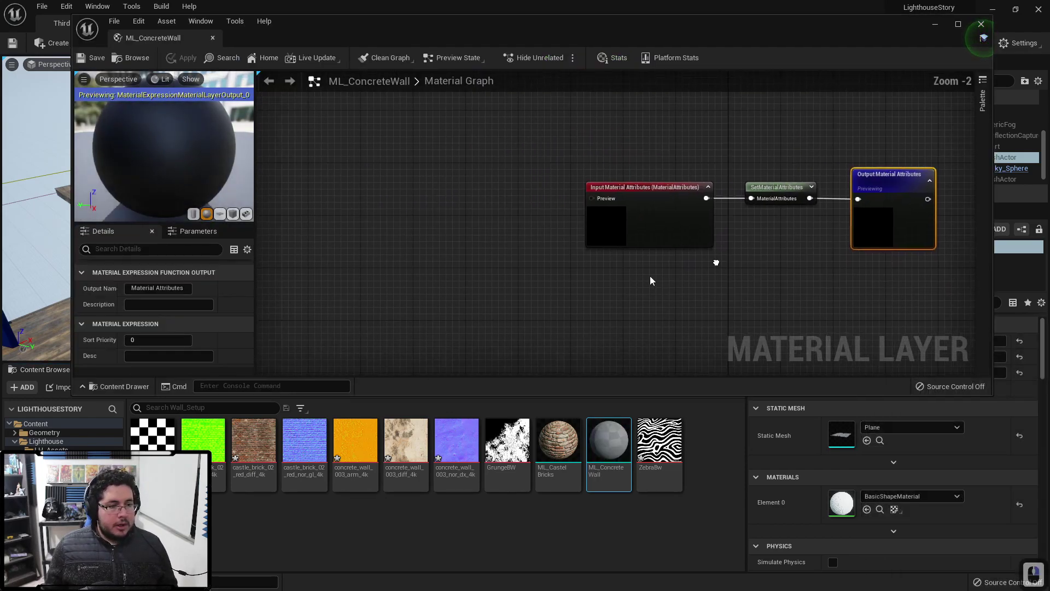
Add a MakeMaterialAttributes node and place it before the Input Material Attributes node.
key(Tab)
text(materia)
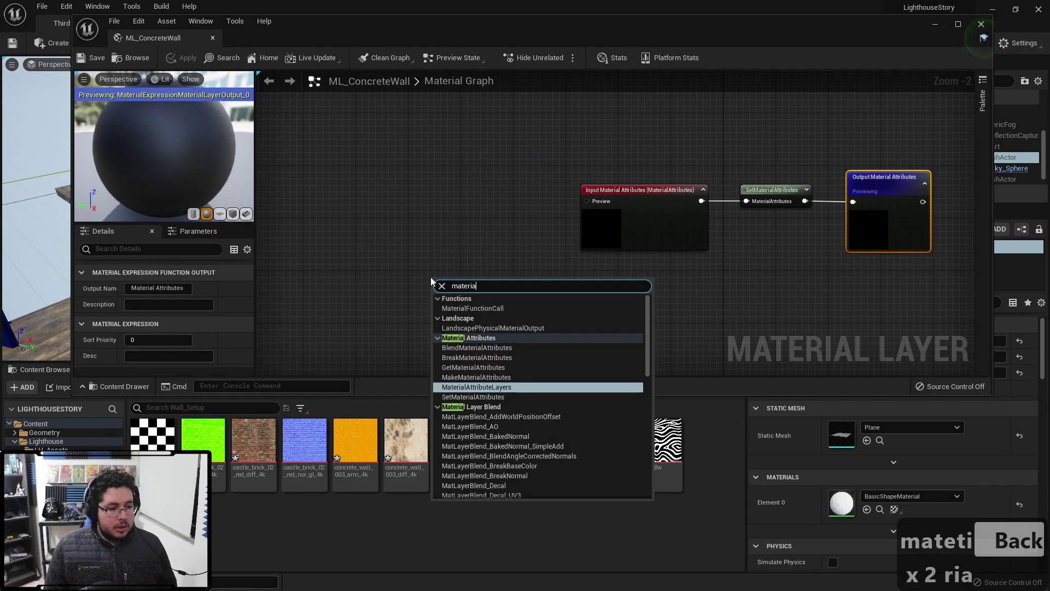
key(Up)
key(Return)
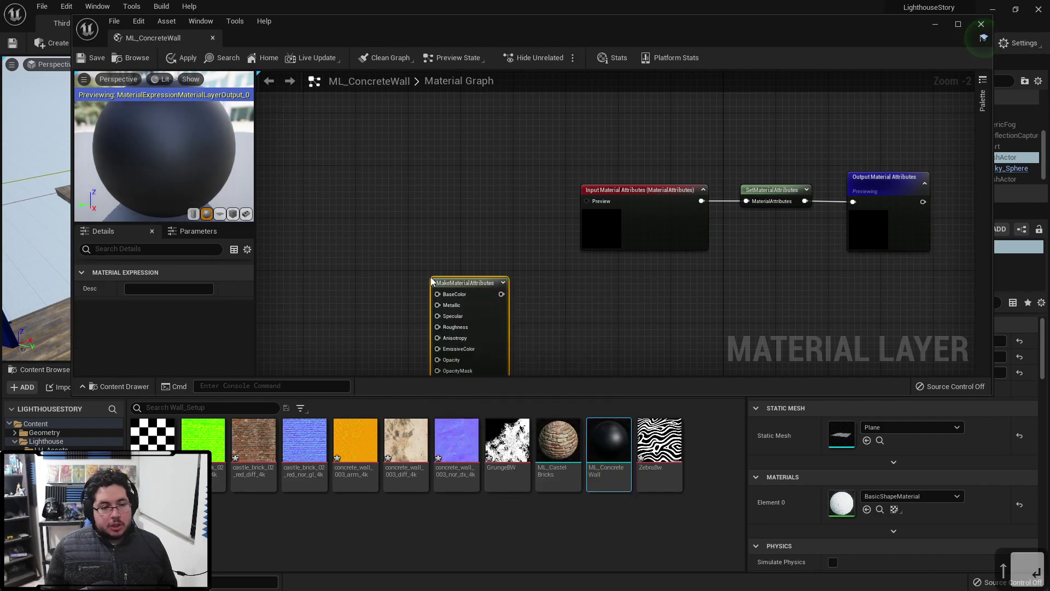
drag(470, 278, 488, 132)
scroll(497, 139, down, 1)
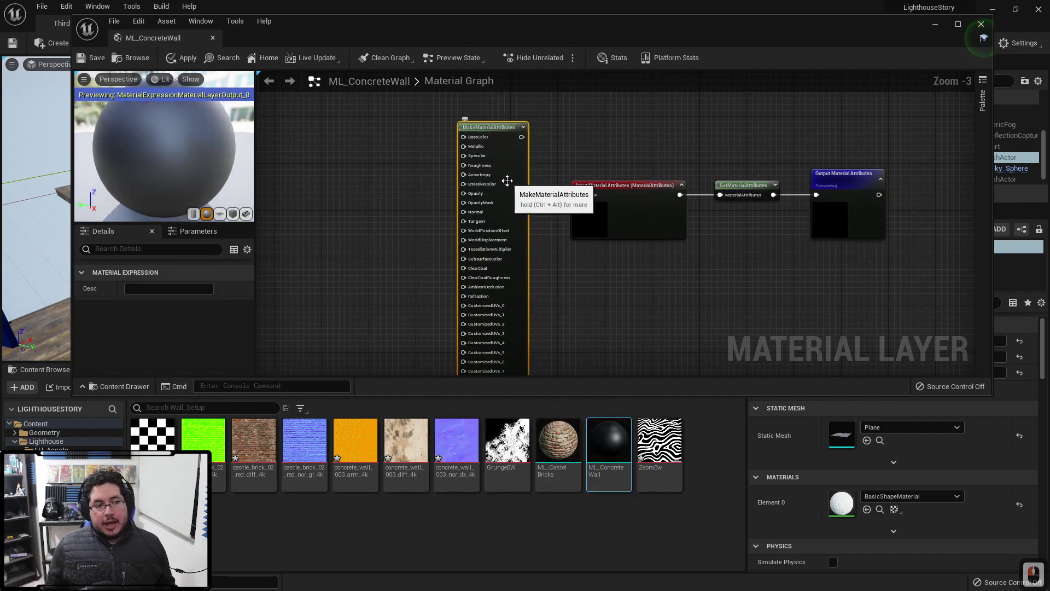
Connect the MakeMaterialAttributes output to the Preview pin of Input Material Attributes and move that input node slightly up.
drag(574, 196, 575, 195)
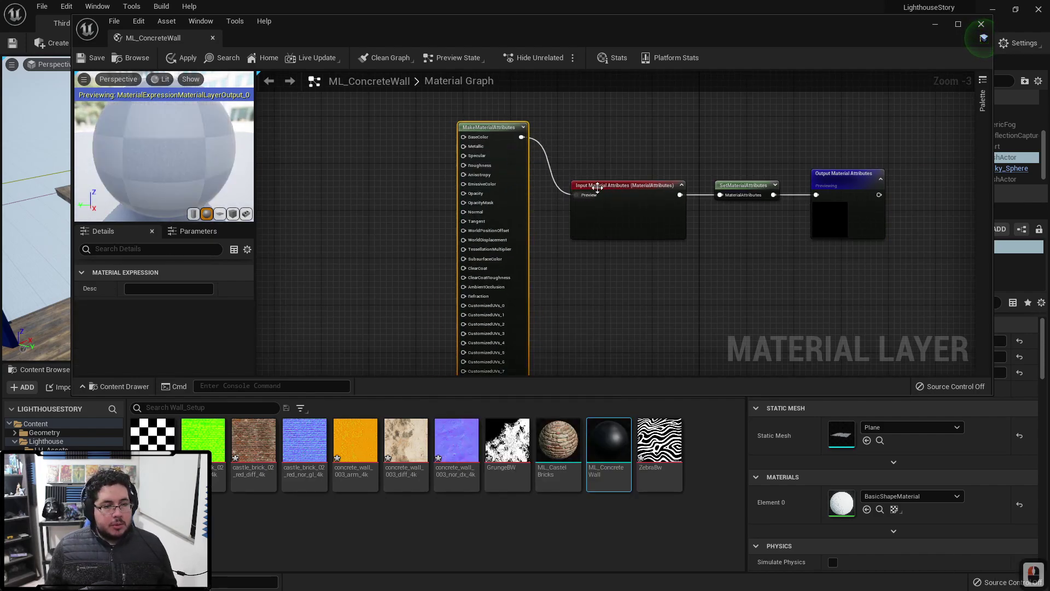
click(595, 185)
right_drag(382, 228, 432, 222)
scroll(432, 222, down, 1)
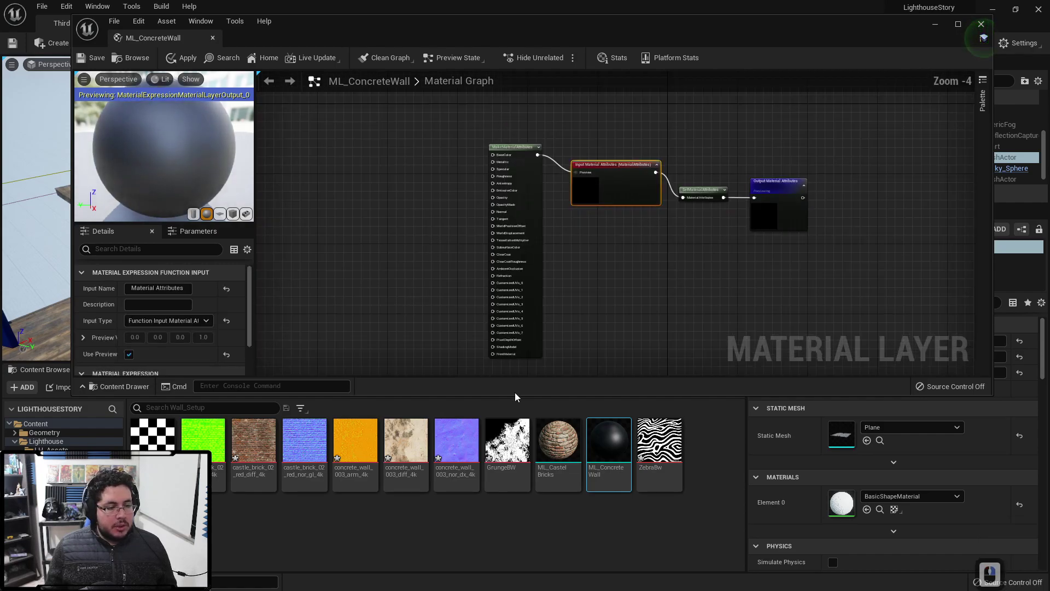
Add texture samples for the concrete_wall_003 ARM, diffuse and normal maps to the graph.
drag(363, 451, 352, 276)
drag(406, 449, 380, 172)
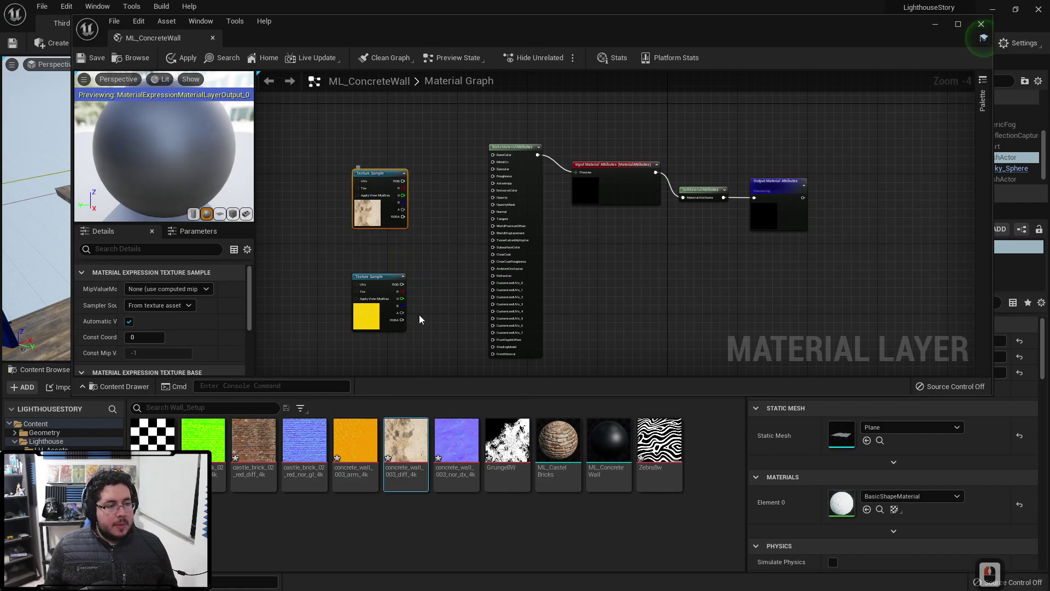
drag(457, 440, 434, 302)
Connect the concrete diffuse sample's RGB to BaseColor and the normal sample's RGB to Normal.
drag(391, 175, 492, 155)
drag(464, 315, 552, 208)
scroll(388, 213, up, 3)
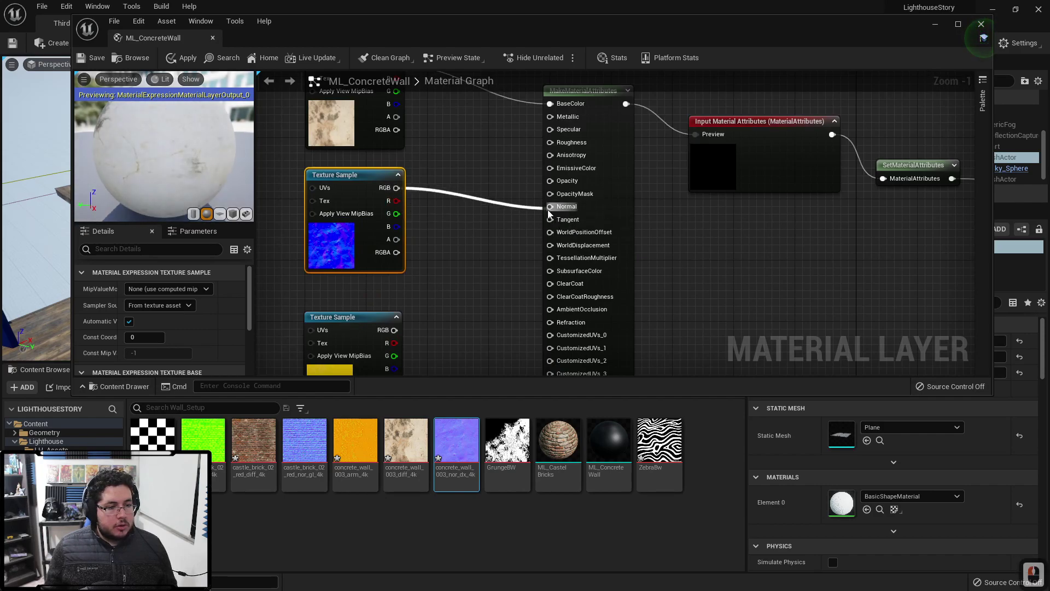
scroll(466, 261, down, 2)
right_drag(417, 294, 420, 318)
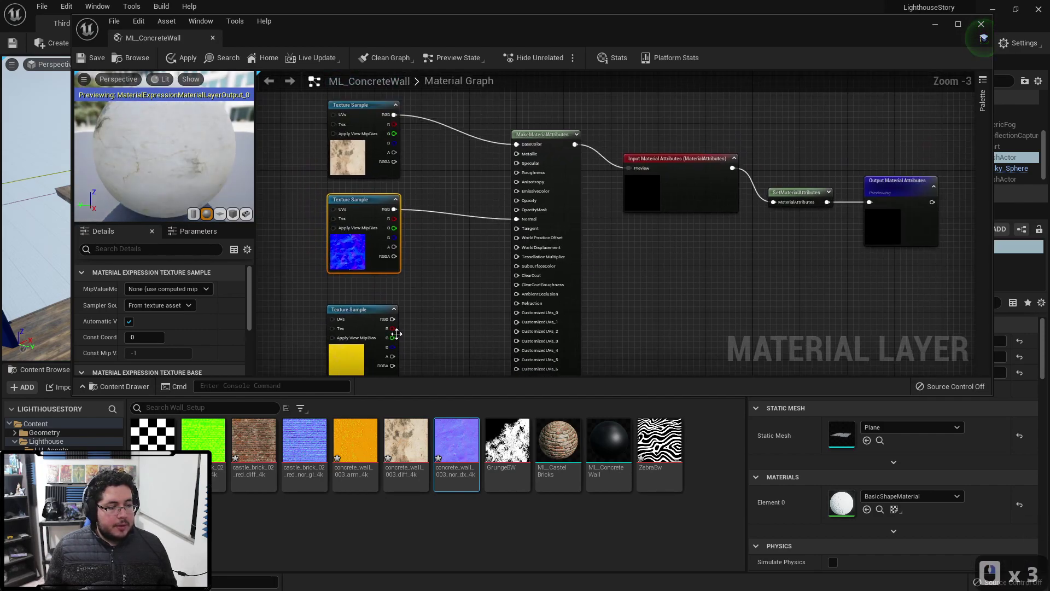
Connect the concrete ARM sample's R to AmbientOcclusion, G to Roughness and B to Metallic.
drag(394, 328, 517, 293)
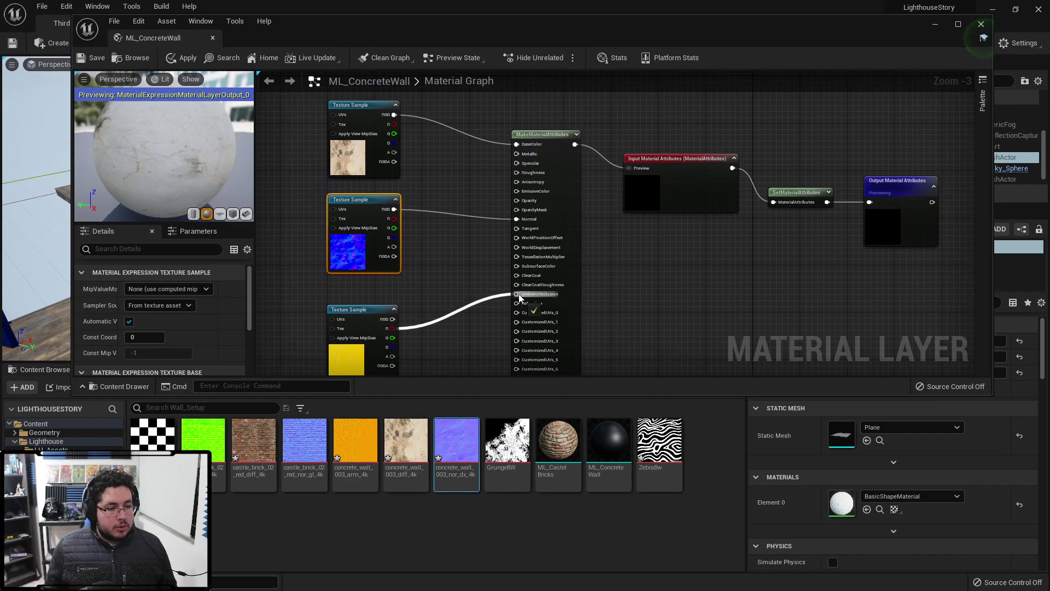
drag(392, 338, 516, 172)
drag(393, 347, 516, 154)
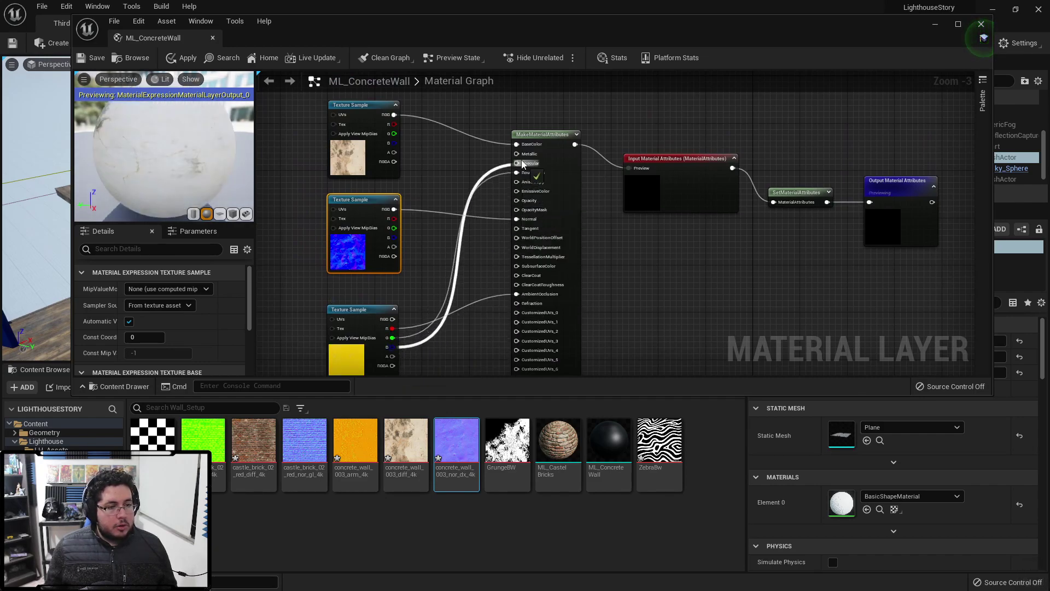
Save the ML_ConcreteWall layer and close its editor.
click(93, 59)
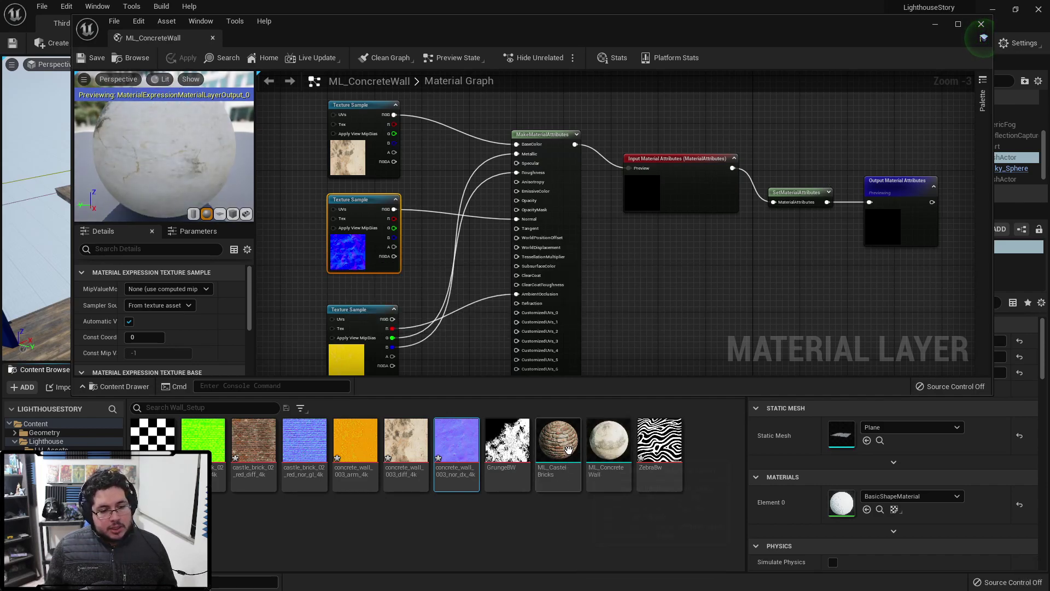
mouse_move(609, 455)
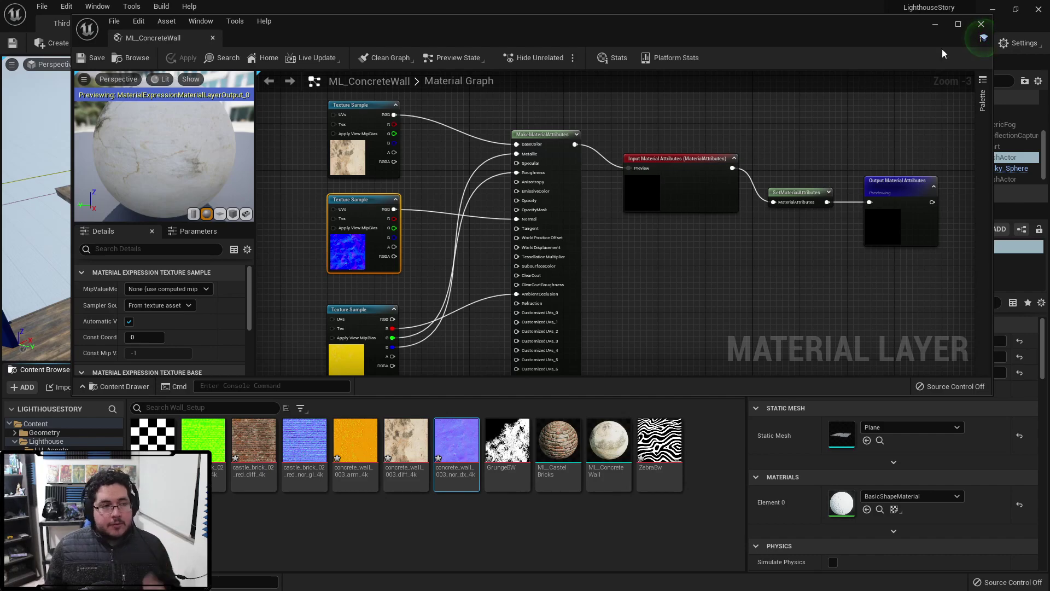
click(981, 26)
drag(546, 490, 462, 119)
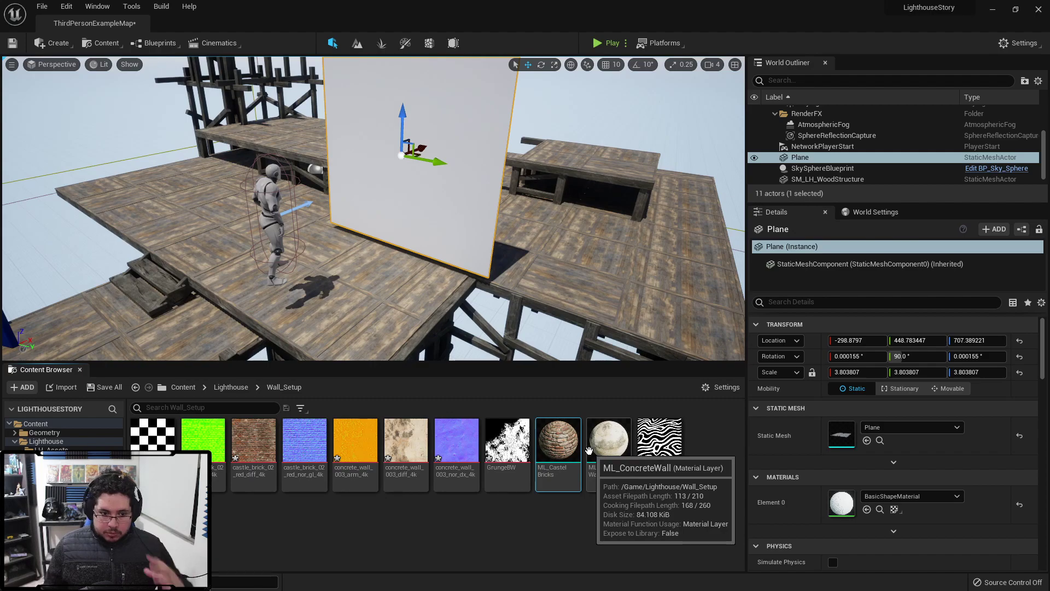
Create a Material named M_LightHouseWalls in the Wall_Setup folder and open it for editing.
right_click(573, 526)
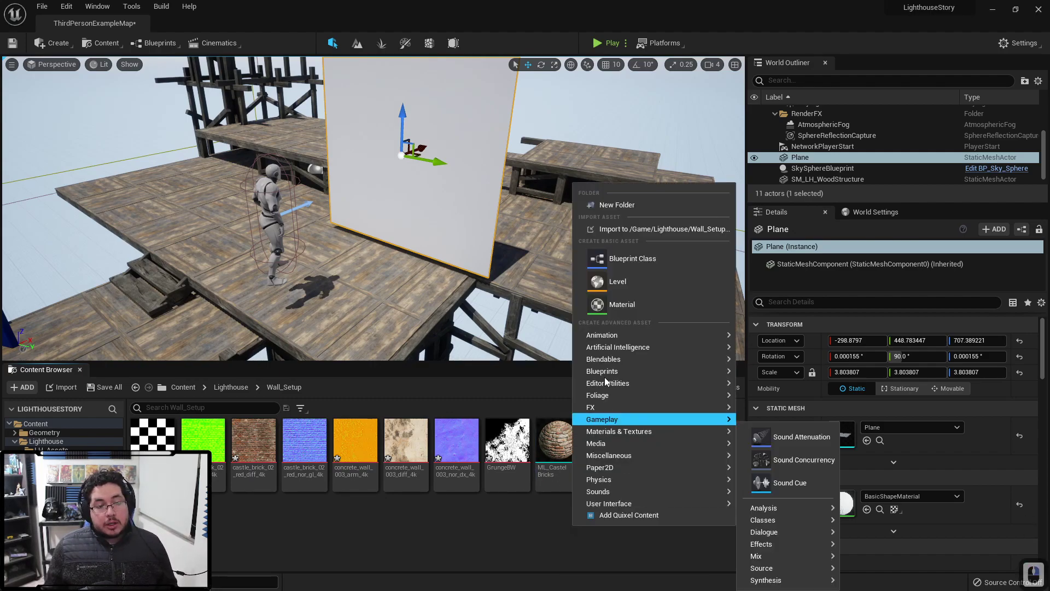
click(624, 300)
text(M_)
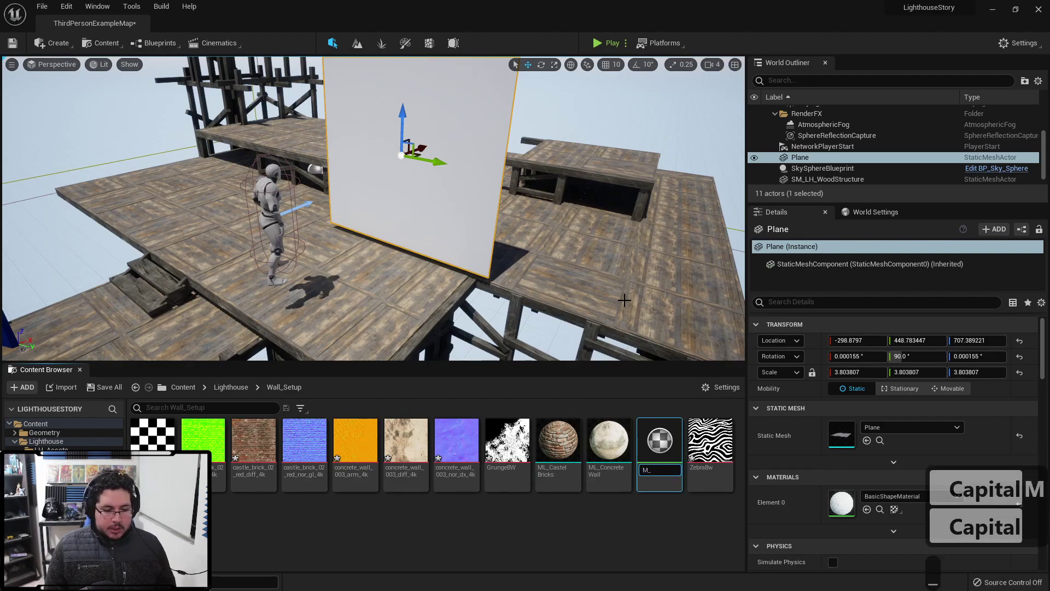
text(LightH)
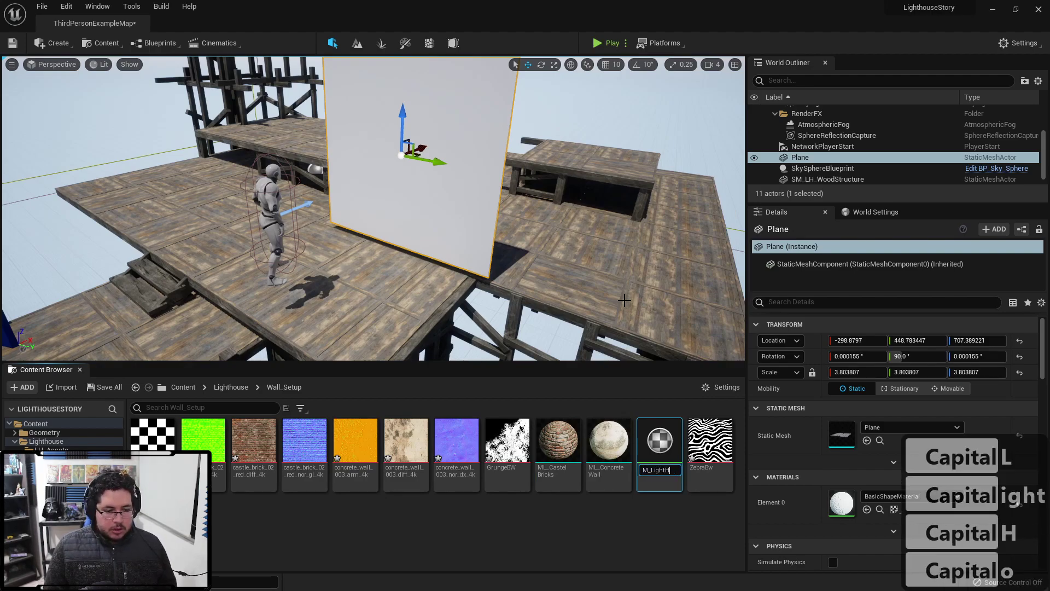
text(ouseWalls)
key(Return)
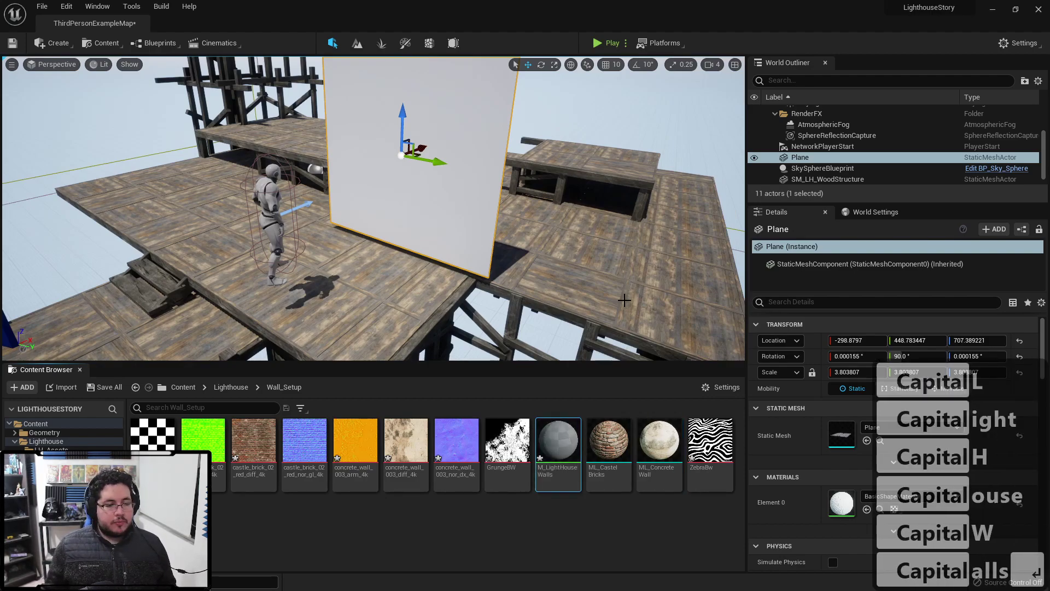
double_click(558, 440)
Add the ML_CastelBricks and ML_ConcreteWall material layers as nodes in the M_LightHouseWalls graph.
right_drag(520, 261, 587, 269)
scroll(550, 255, down, 1)
drag(614, 447, 403, 168)
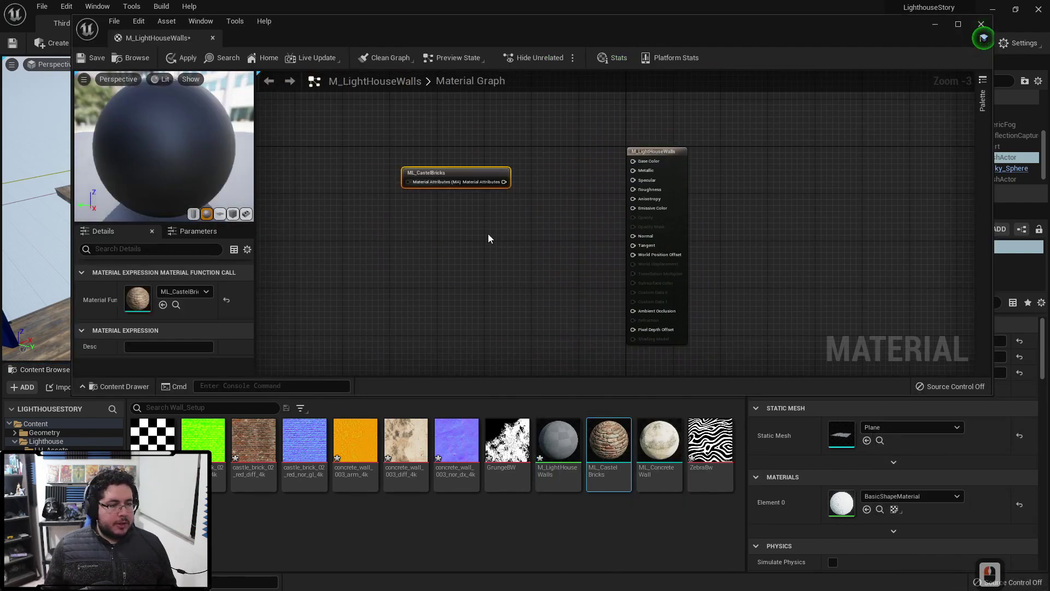
drag(659, 441, 423, 210)
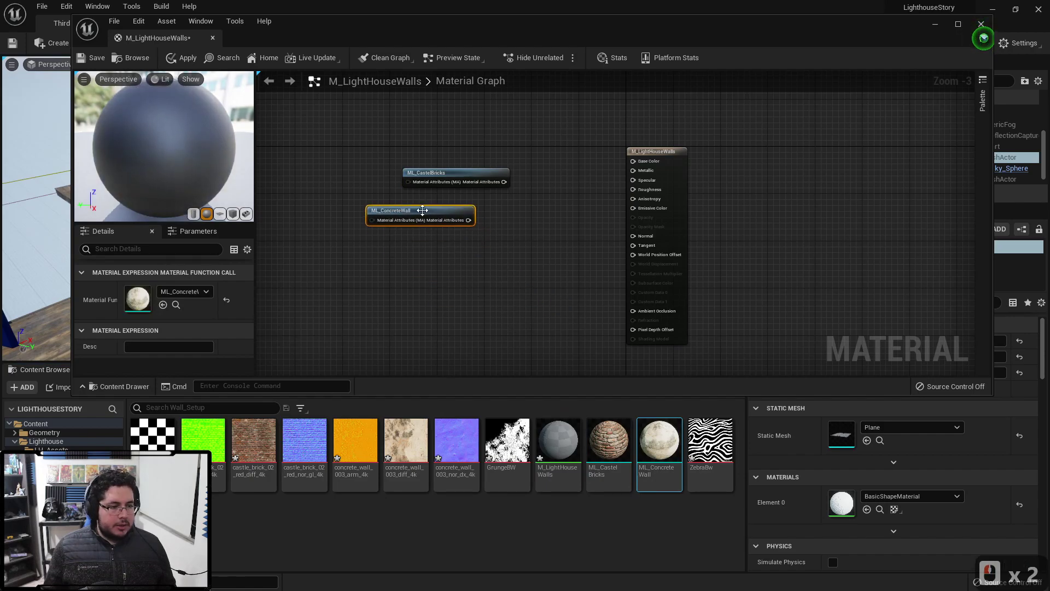
scroll(422, 211, up, 3)
Arrange the ML_ConcreteWall node beneath ML_CastelBricks and move the M_LightHouseWalls result node farther away from both layers.
click(465, 146)
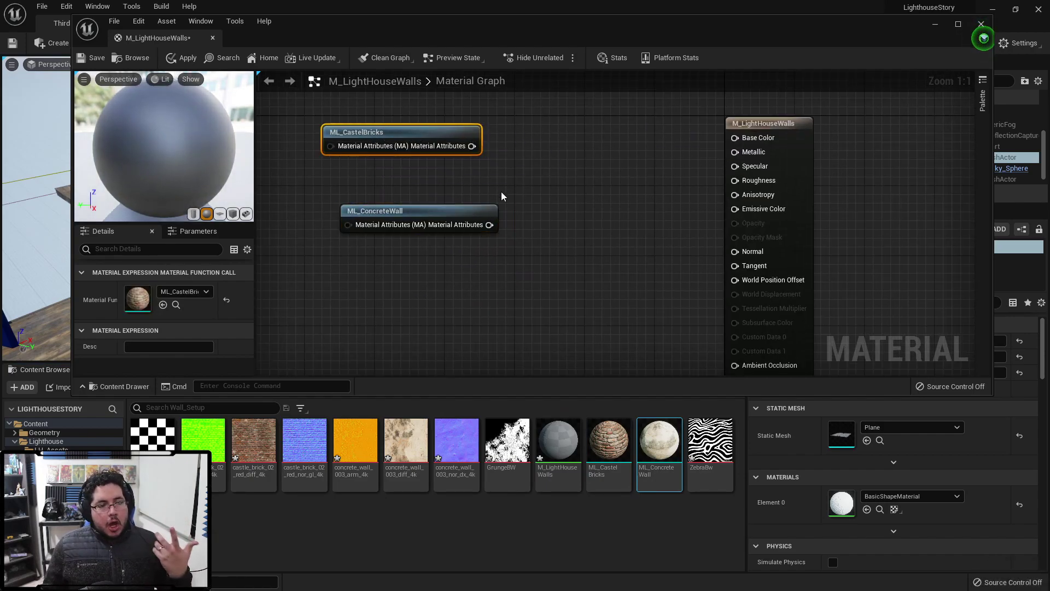
drag(786, 141, 822, 132)
click(445, 211)
drag(445, 211, 390, 222)
scroll(463, 149, down, 2)
drag(592, 174, 592, 200)
click(561, 132)
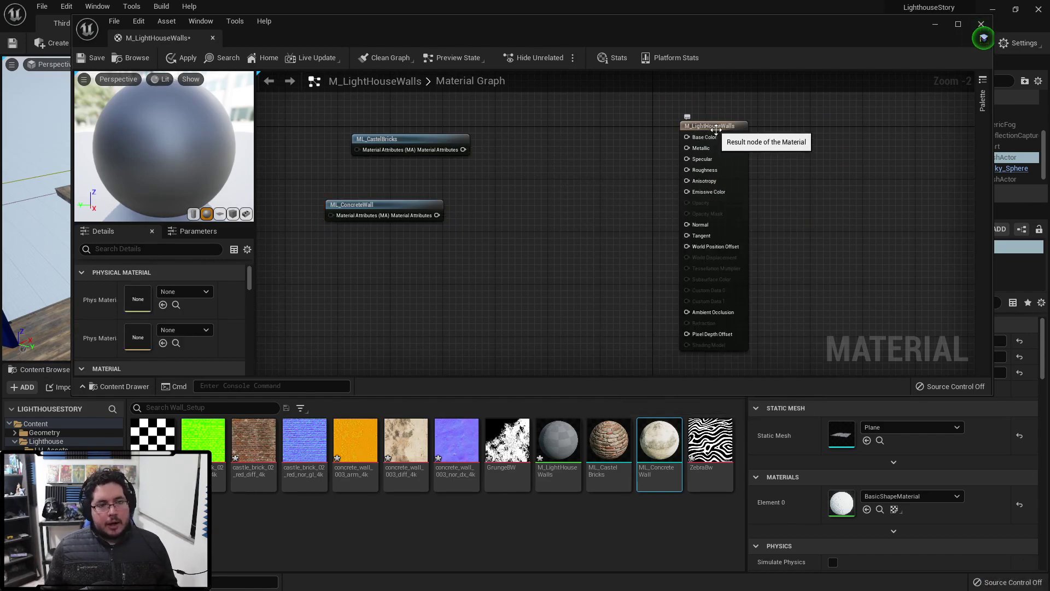
drag(709, 123, 748, 123)
drag(356, 215, 392, 206)
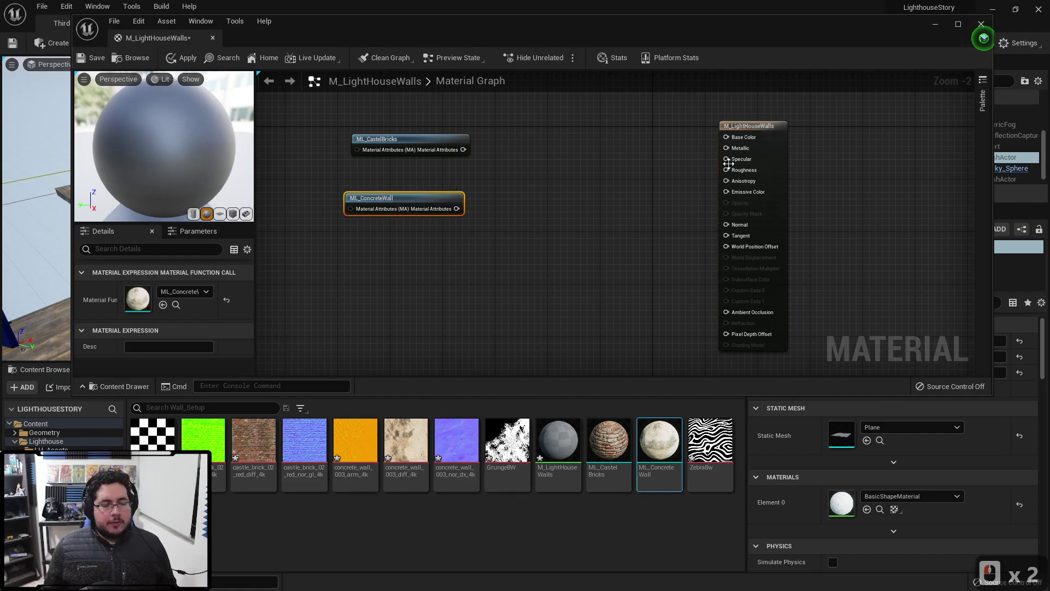
Enable Use Material Attributes on the M_LightHouseWalls result node and move the node slightly down.
click(748, 128)
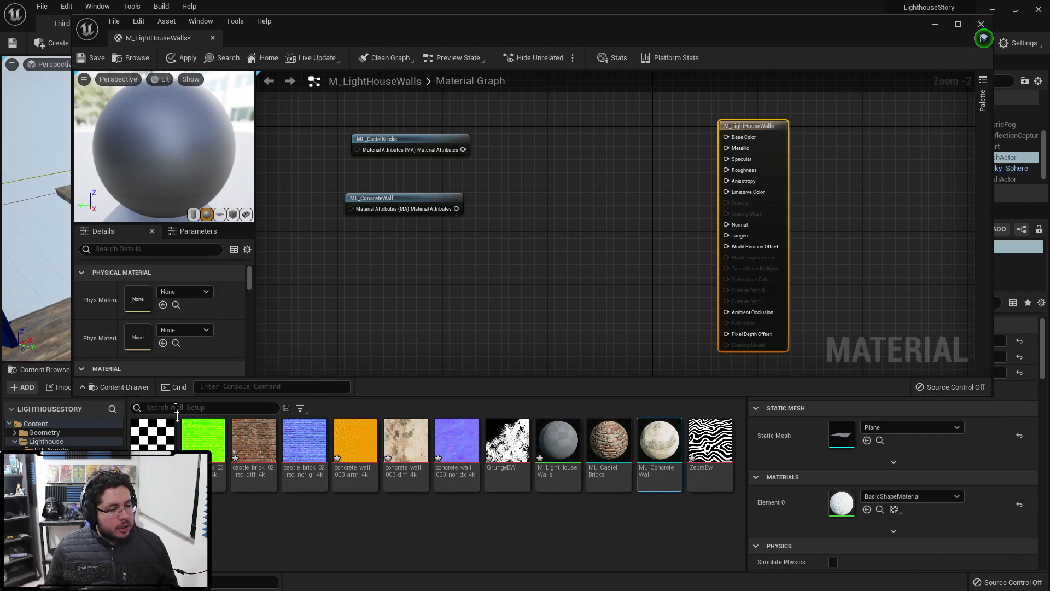
drag(173, 395, 173, 484)
scroll(156, 398, down, 5)
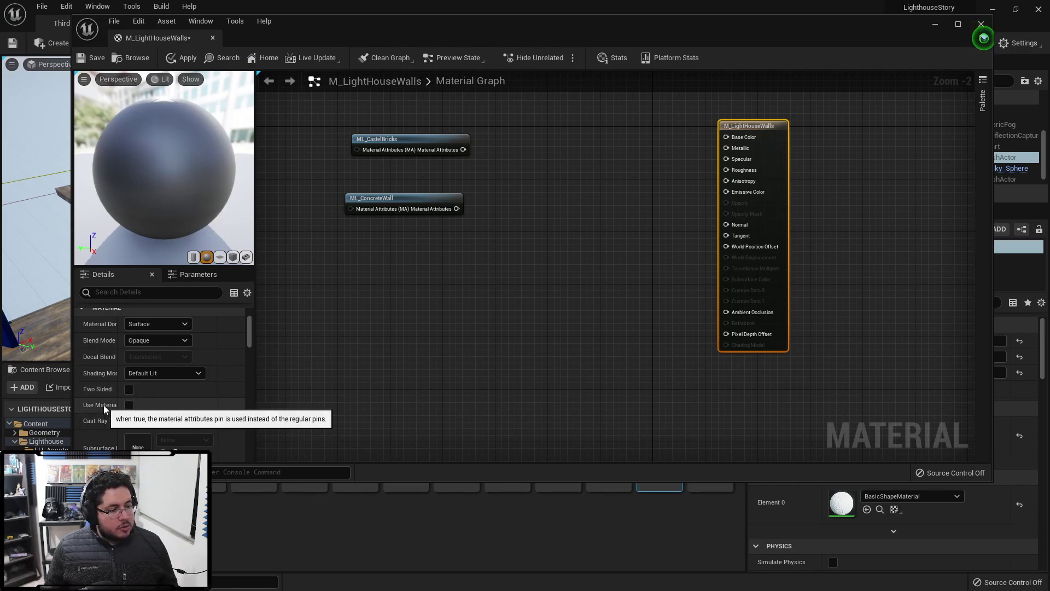
click(129, 405)
drag(753, 128, 741, 154)
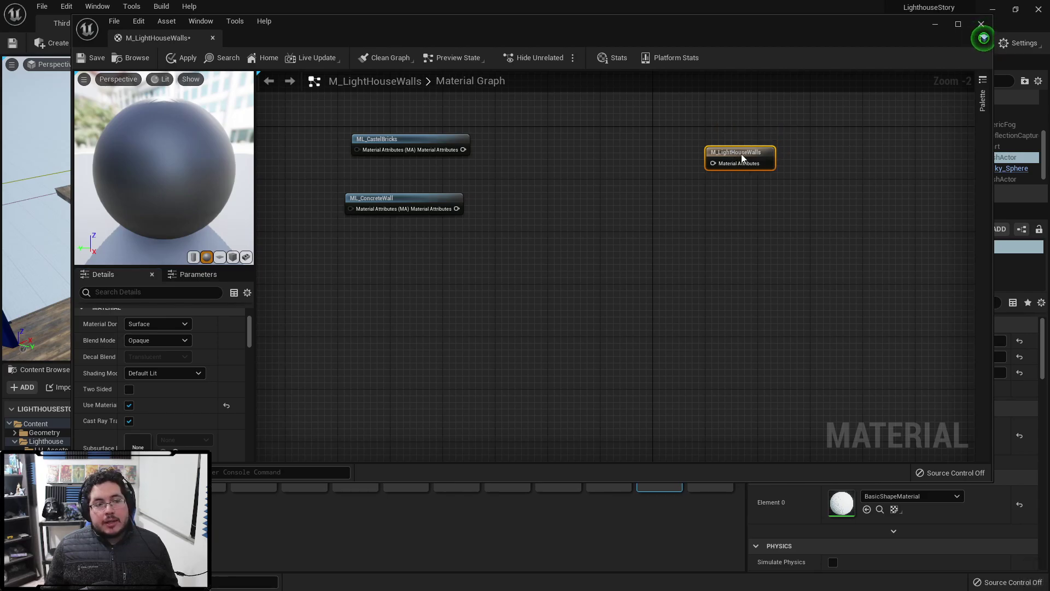
Move the ML_ConcreteWall node closer to ML_CastelBricks and line it up directly beneath that node.
scroll(722, 167, up, 2)
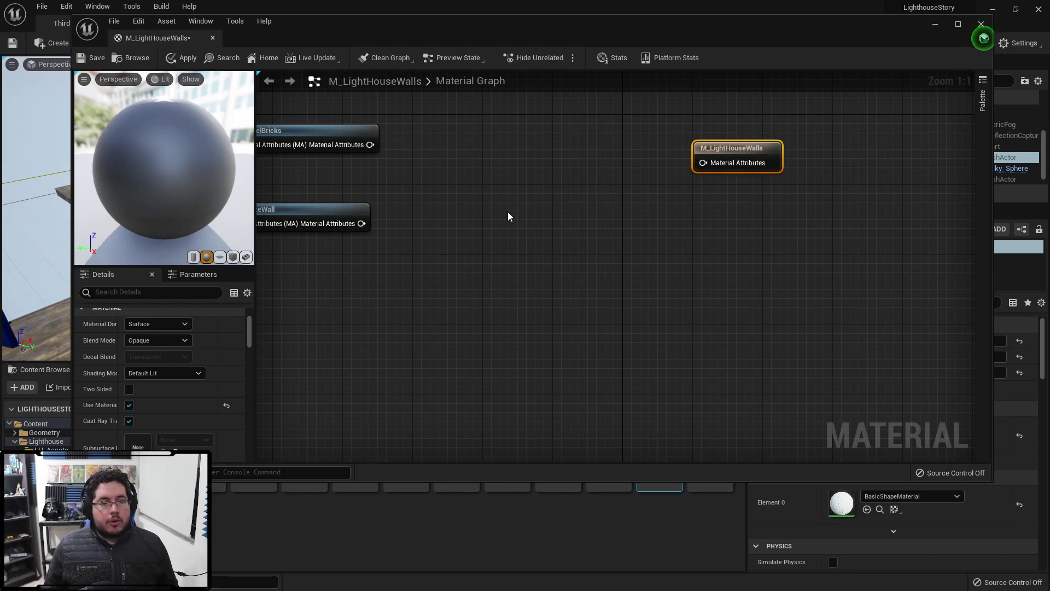
scroll(508, 210, down, 1)
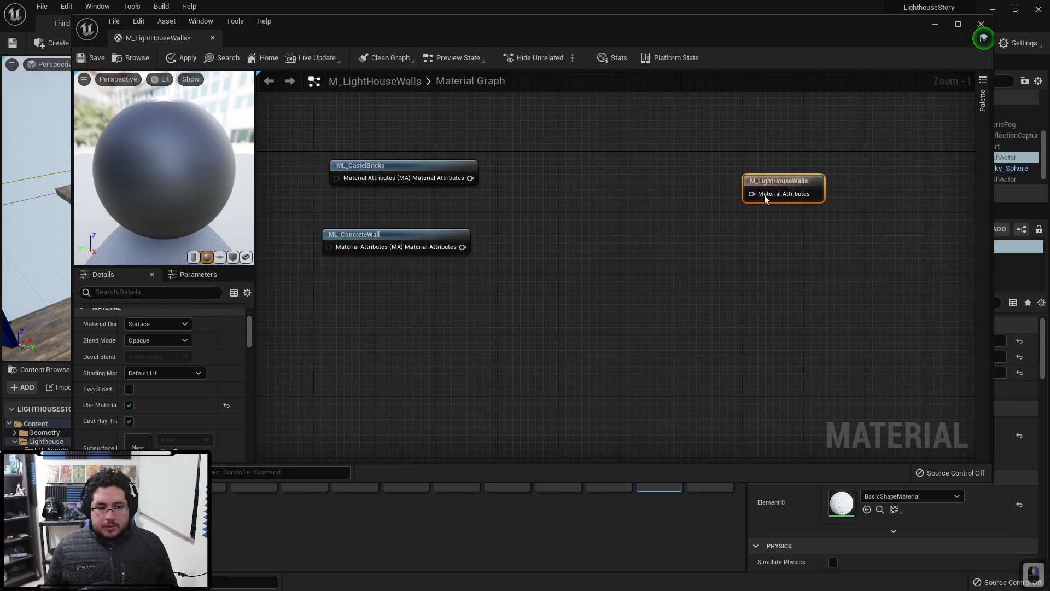
drag(407, 247, 414, 232)
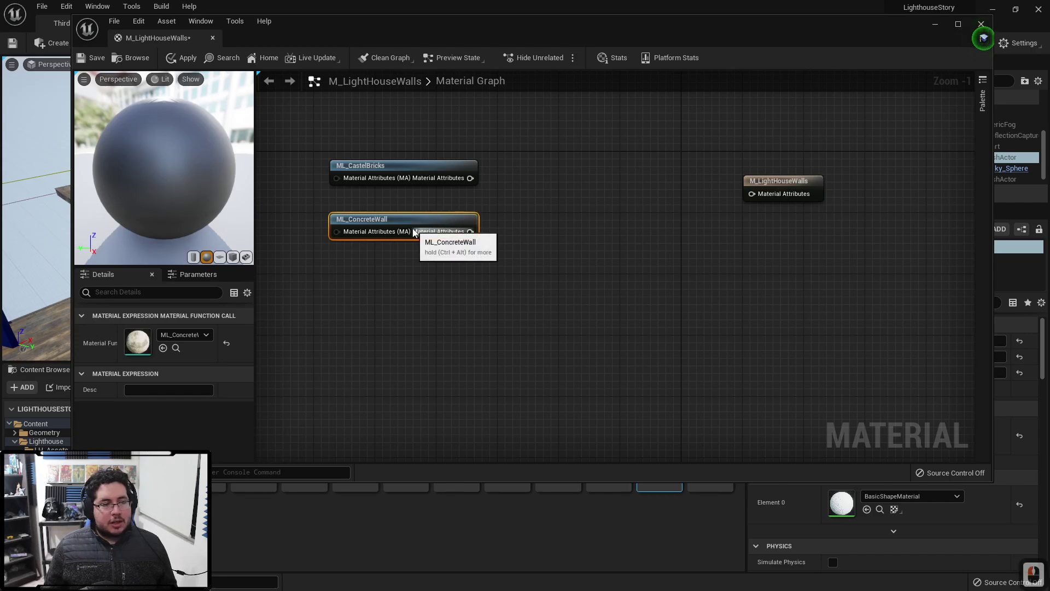
Add a MatLayerBlend_Simple node and place it between the two layer nodes and the M_LightHouseWalls result node.
right_drag(594, 215, 536, 257)
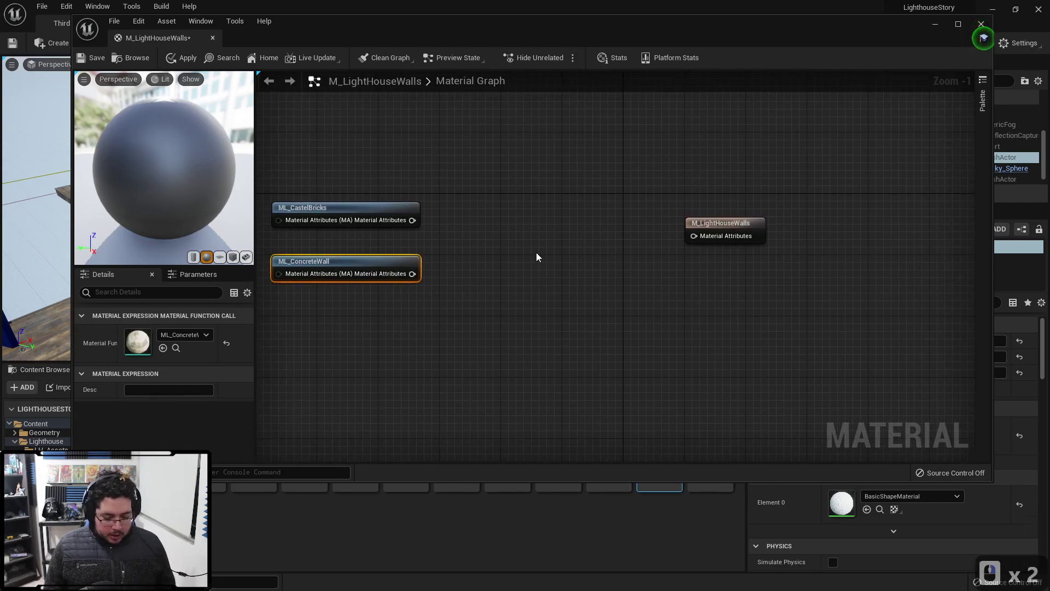
key(Tab)
text(bne)
key(BackSpace)
key(BackSpace)
text(lend)
key(BackSpace)
key(BackSpace)
key(BackSpace)
key(BackSpace)
key(BackSpace)
key(BackSpace)
text(matieria)
key(BackSpace)
key(BackSpace)
key(BackSpace)
key(BackSpace)
key(BackSpace)
text(erialbl)
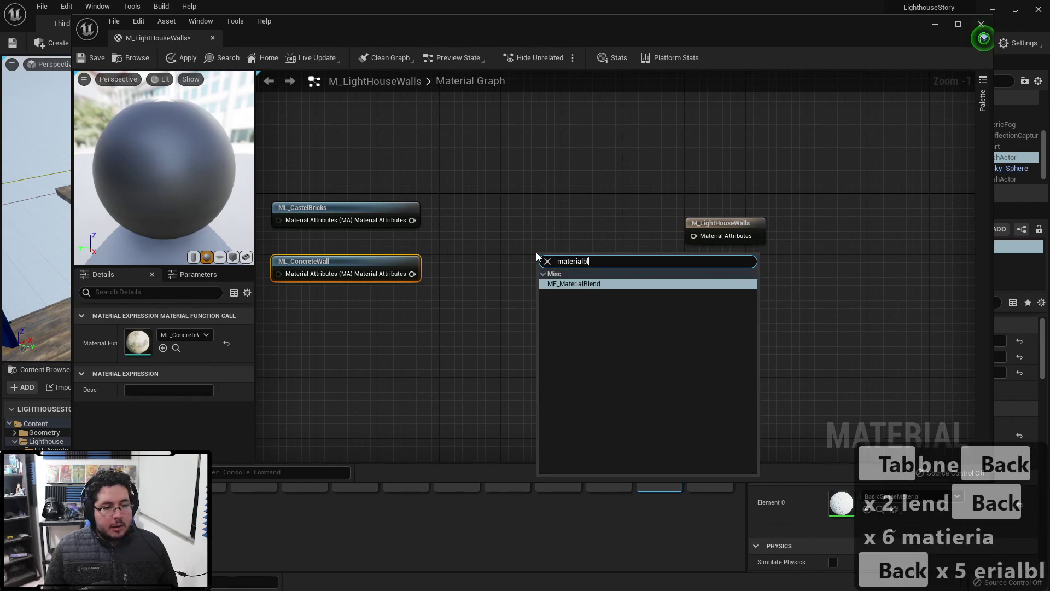
text(en)
key(BackSpace)
key(BackSpace)
key(BackSpace)
key(BackSpace)
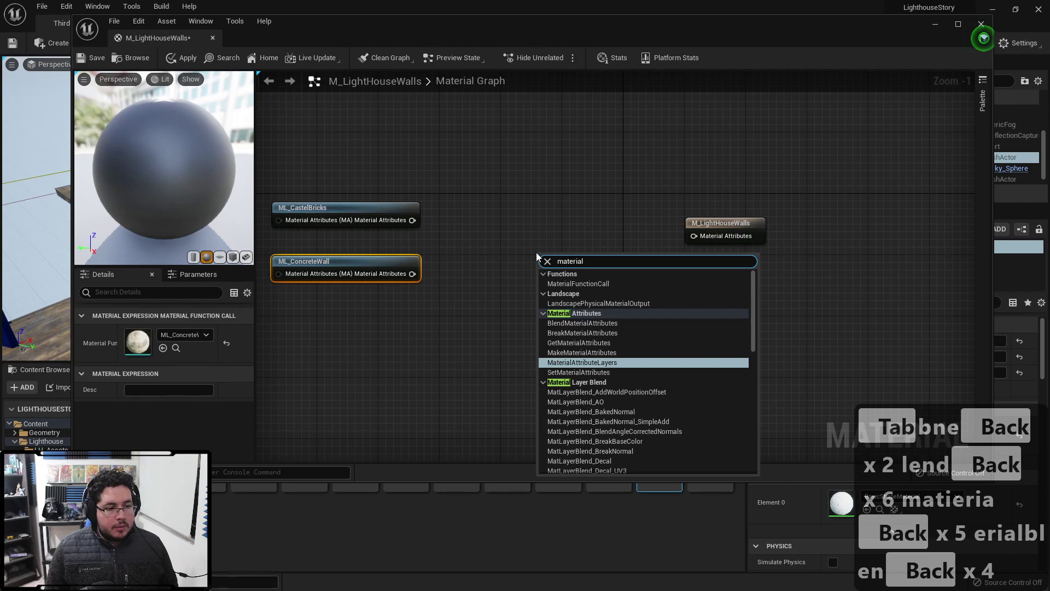
text(b)
key(BackSpace)
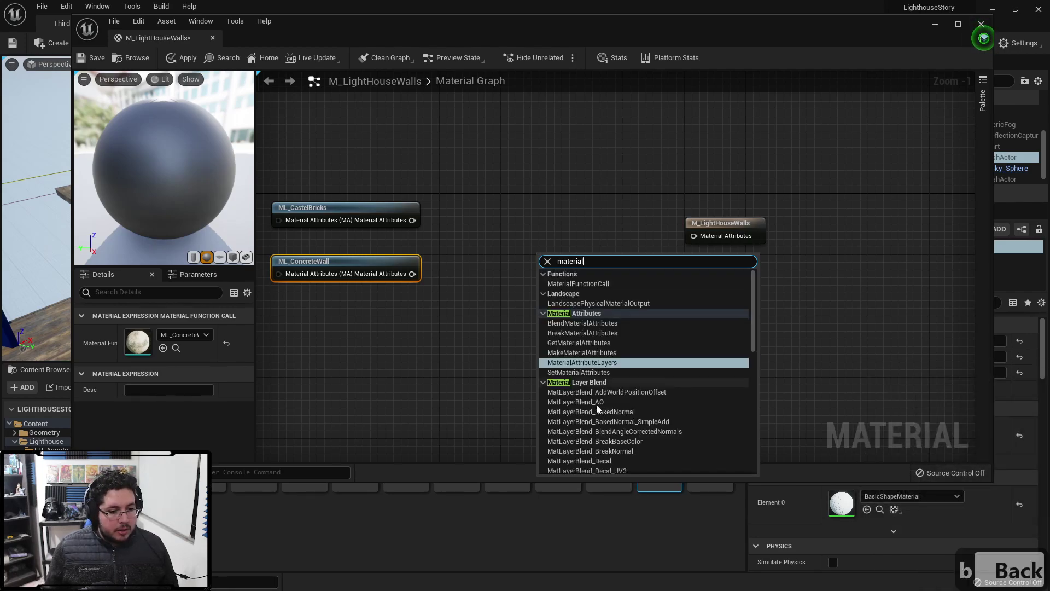
scroll(595, 388, down, 3)
scroll(599, 349, down, 2)
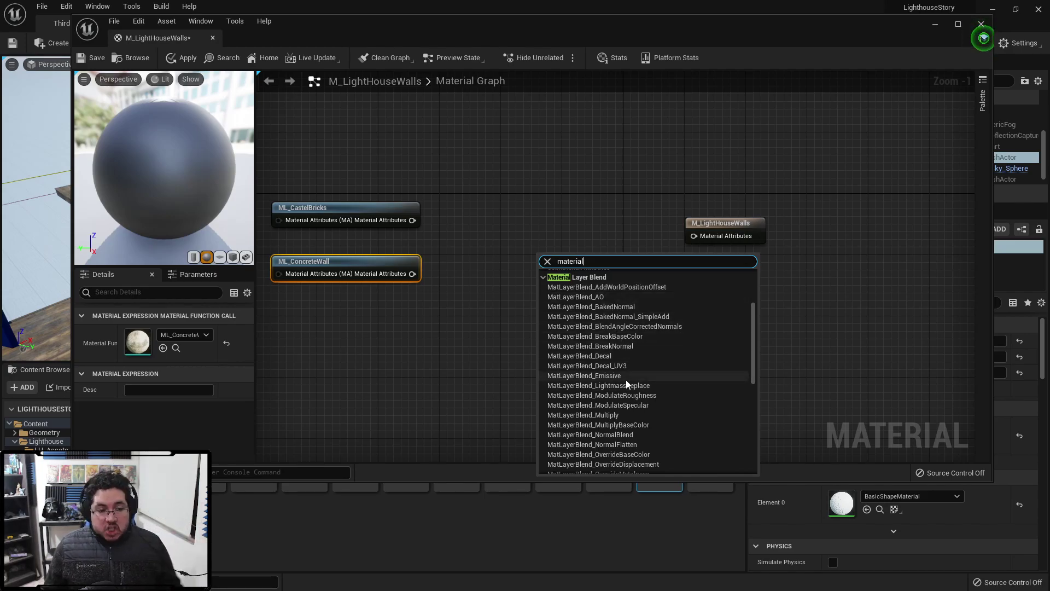
scroll(625, 370, down, 1)
scroll(626, 370, down, 1)
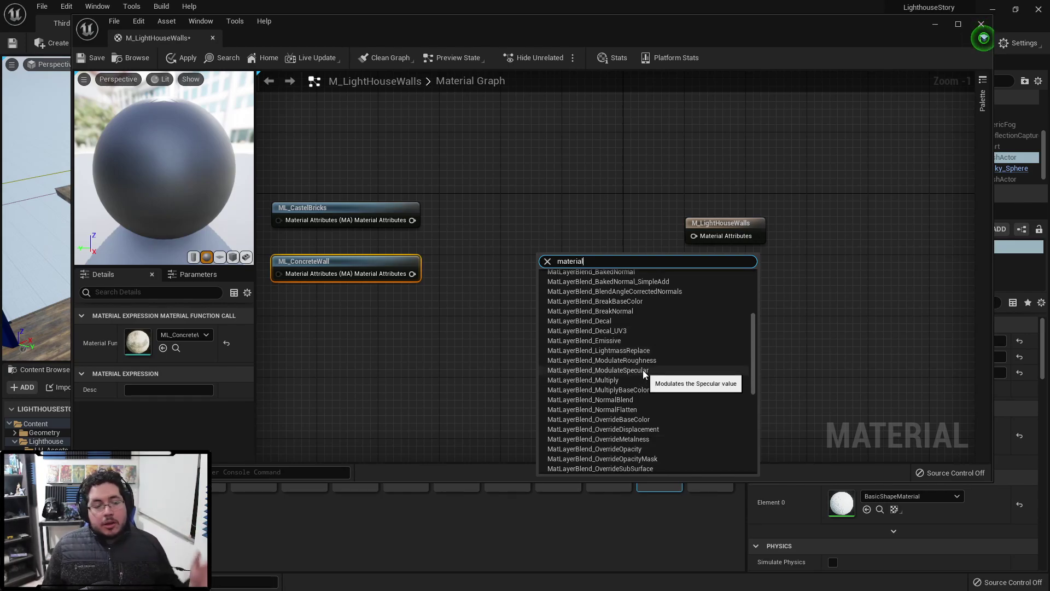
scroll(642, 370, down, 3)
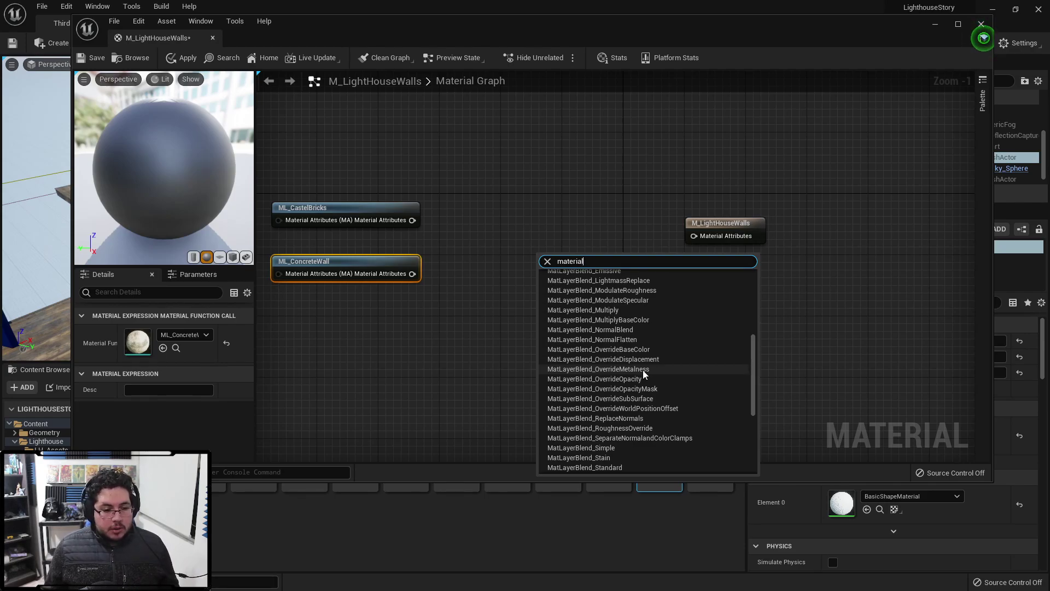
scroll(642, 370, down, 2)
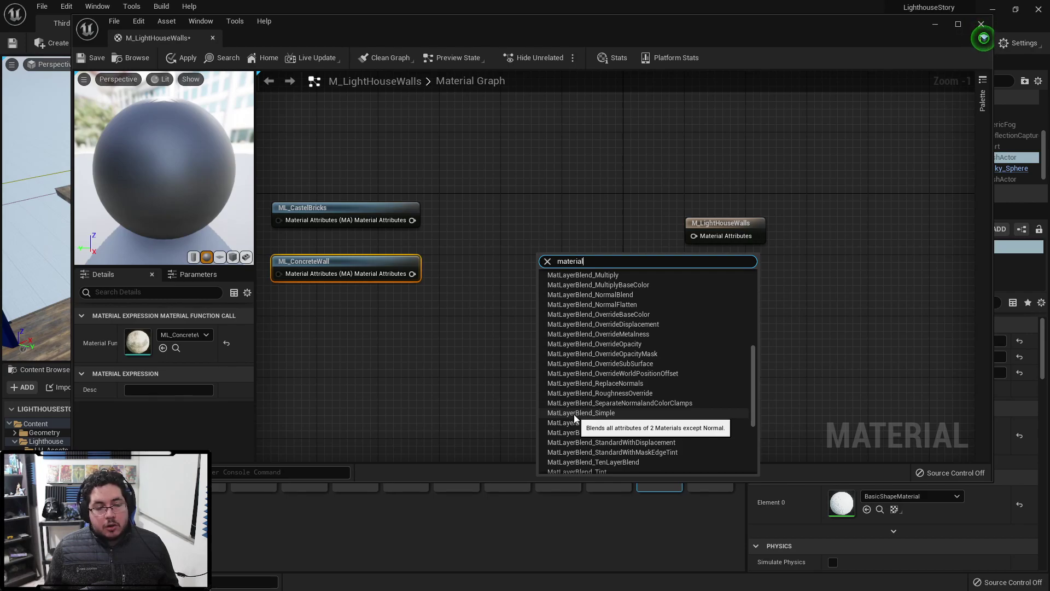
click(574, 414)
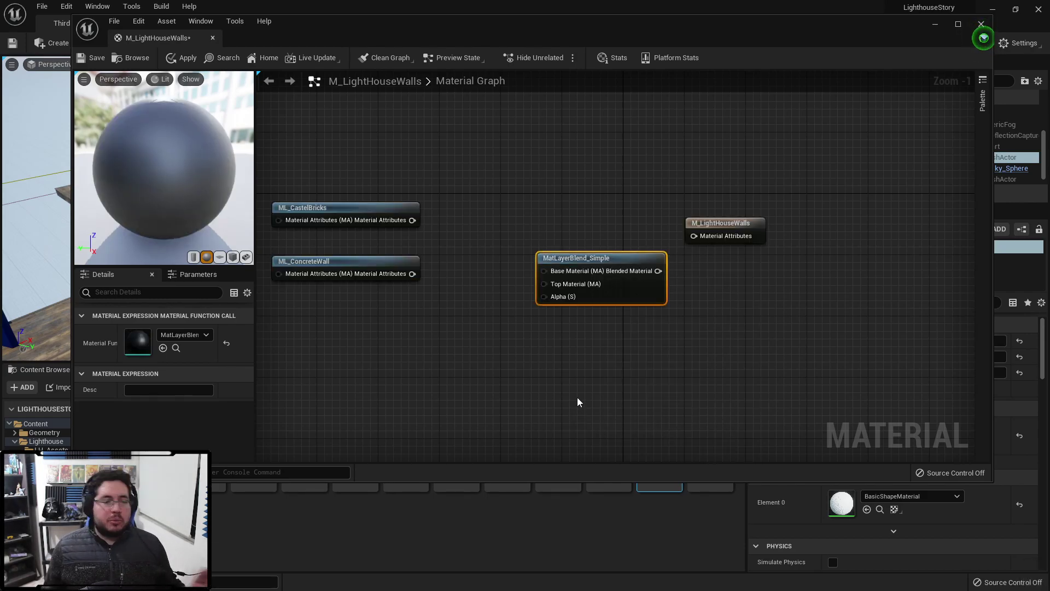
drag(591, 258, 563, 238)
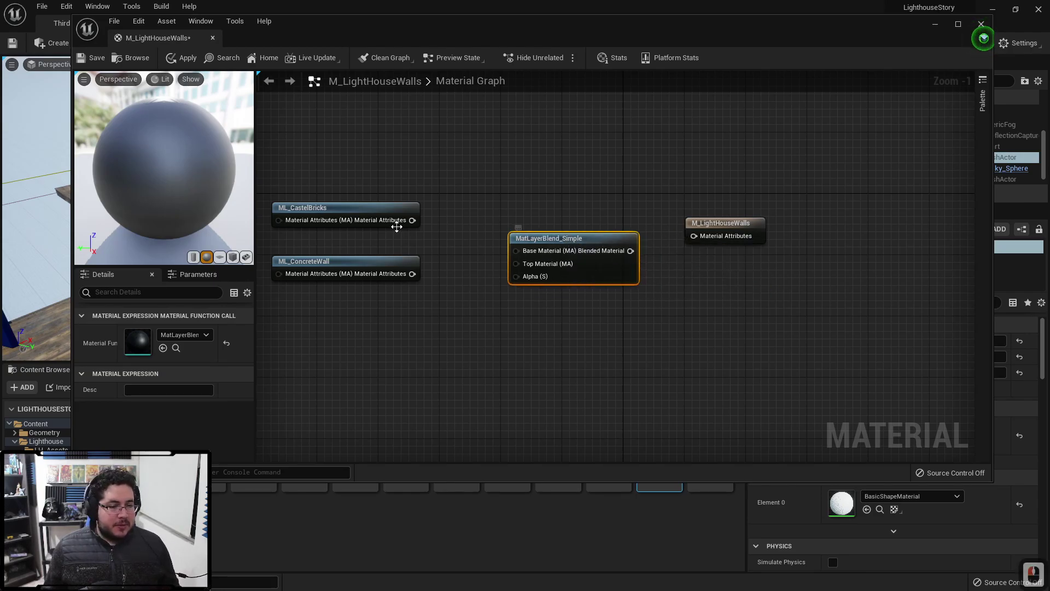
Wire ML_CastelBricks to Base Material and ML_ConcreteWall to Top Material on the blend node, and its Blended Material output to the result node.
drag(348, 206, 362, 198)
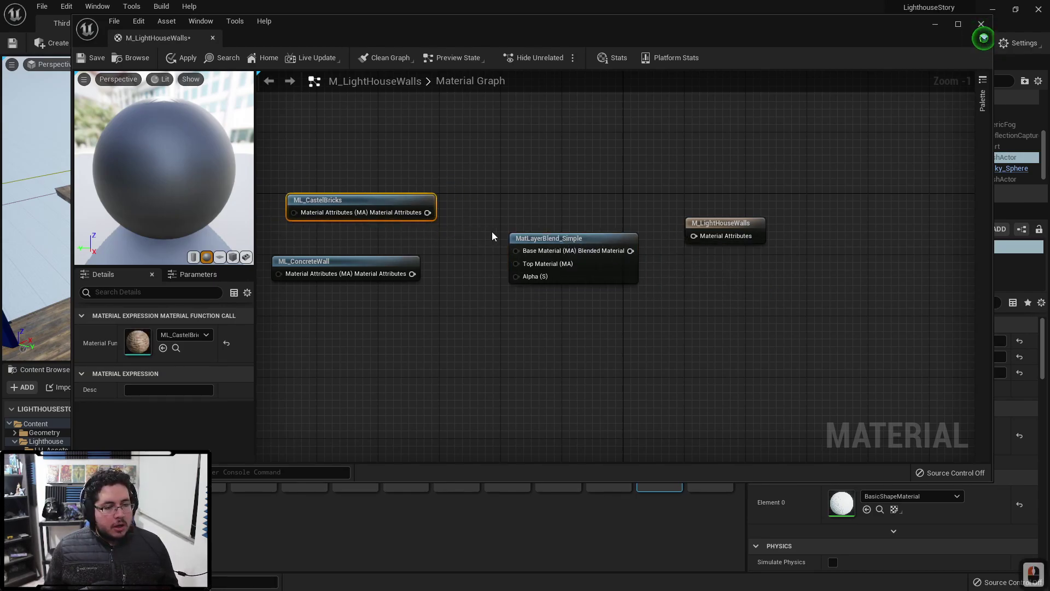
drag(427, 212, 471, 225)
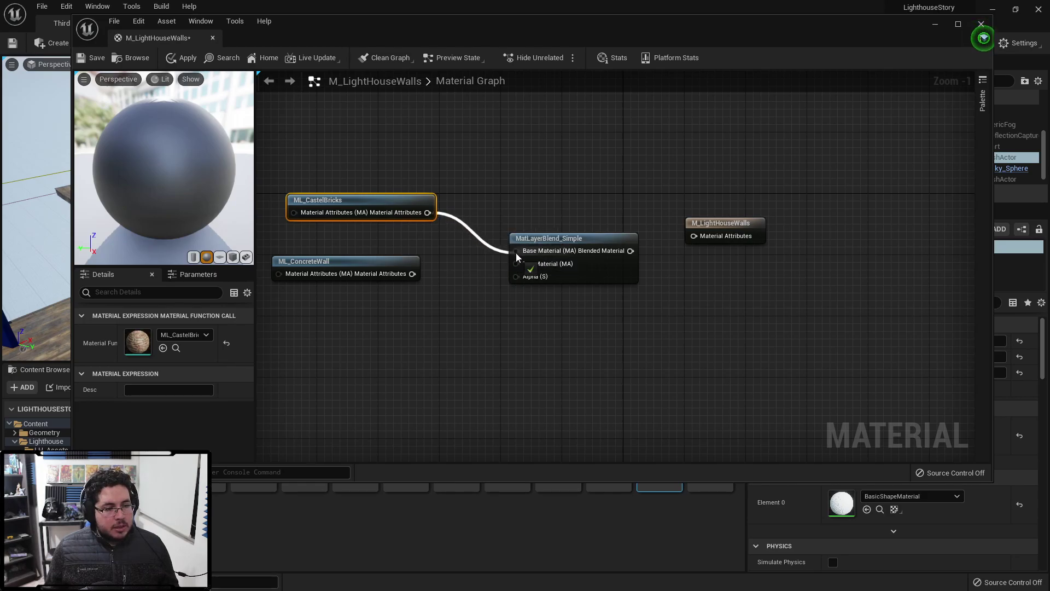
drag(514, 253, 515, 252)
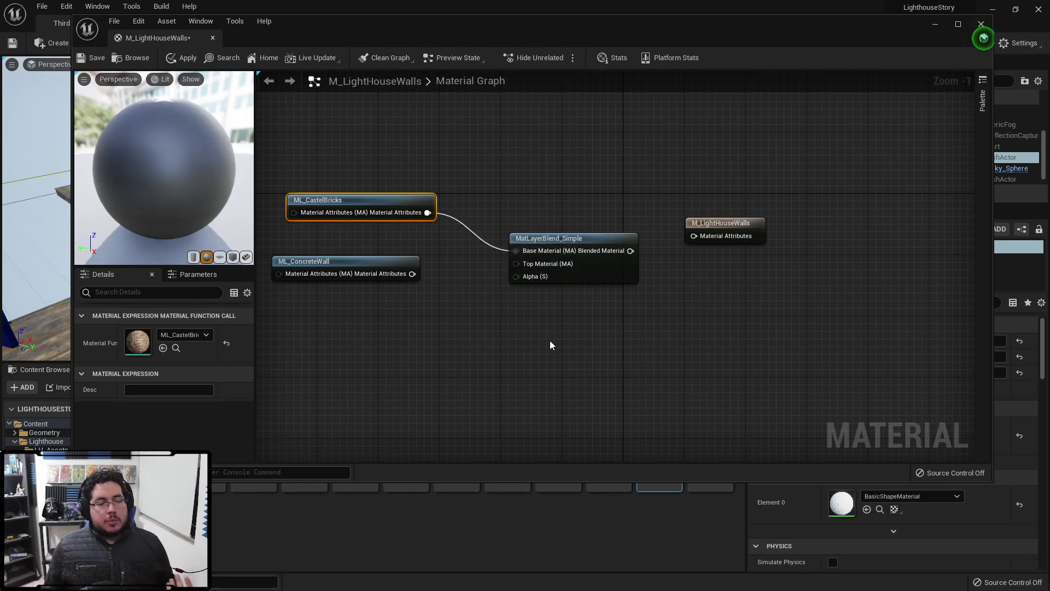
drag(378, 257, 516, 265)
drag(630, 251, 693, 237)
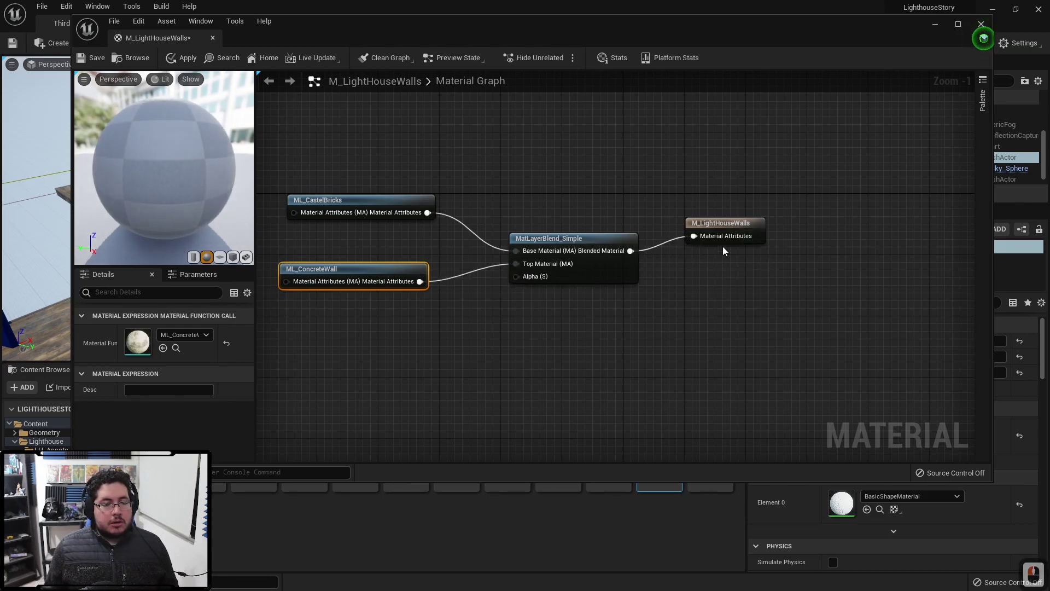
Set the material preview mesh to a plane and view its surface up close.
drag(159, 182, 169, 228)
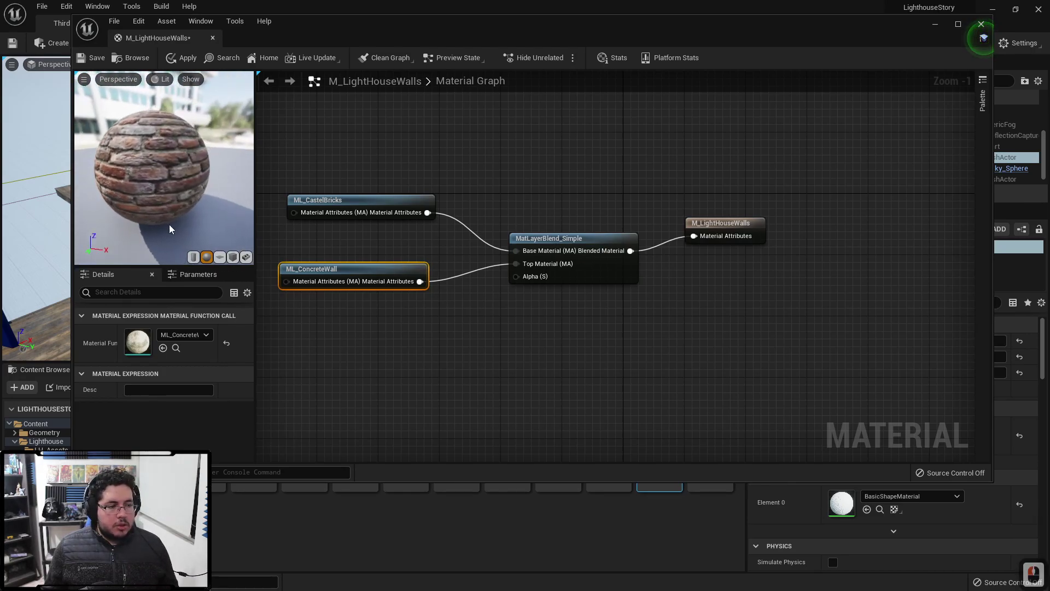
click(221, 258)
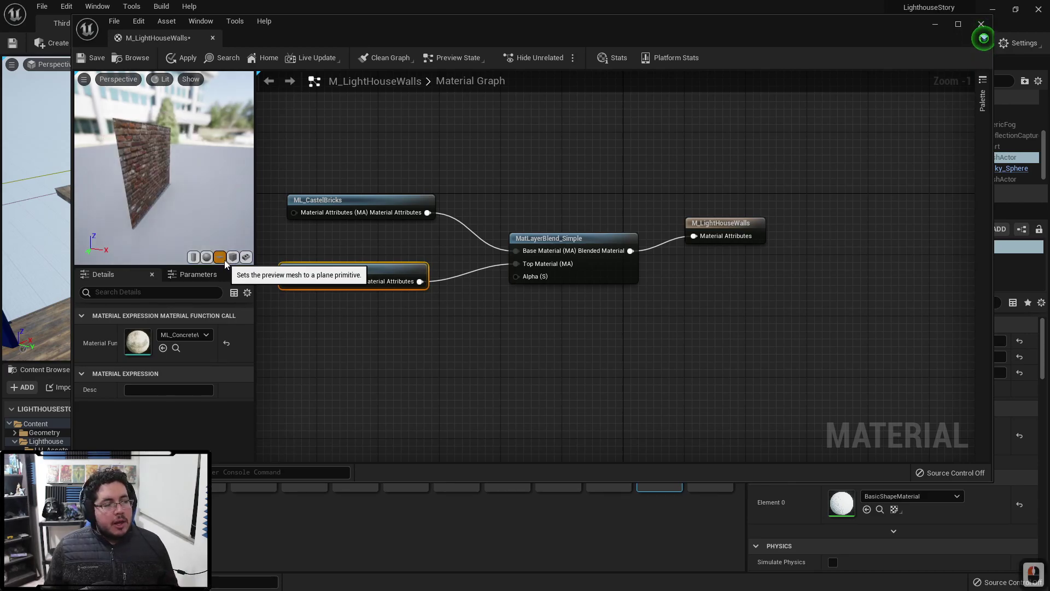
scroll(169, 169, up, 3)
mouse_move(169, 169)
mouse_down()
mouse_move(131, 164)
mouse_move(191, 169)
mouse_move(169, 168)
mouse_up()
scroll(169, 169, up, 3)
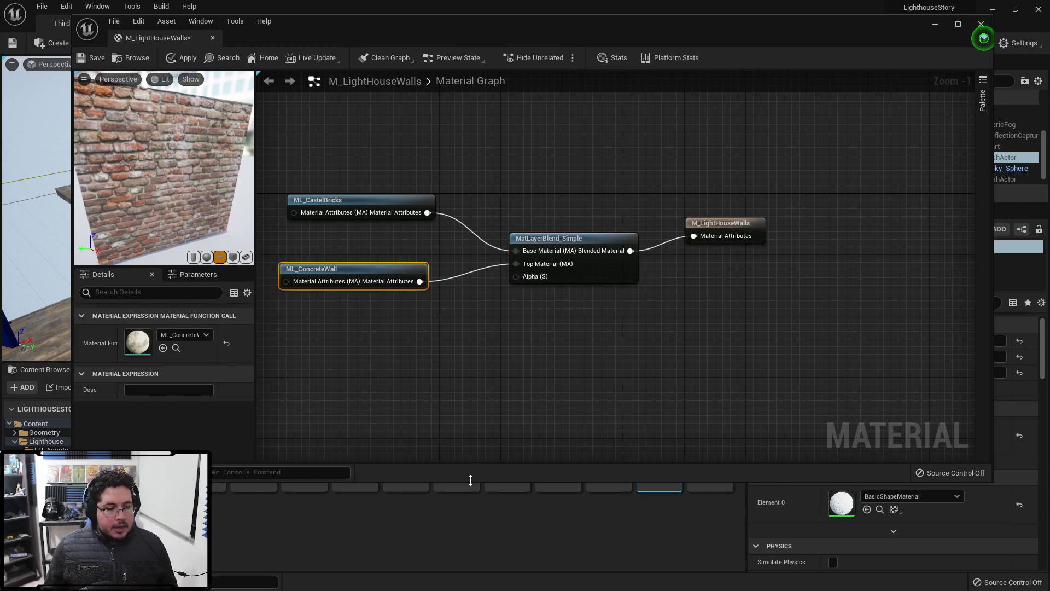
Shorten the material editor window to uncover the texture assets and open the 1200px checkerboard texture to check its sRGB setting.
drag(473, 481, 473, 428)
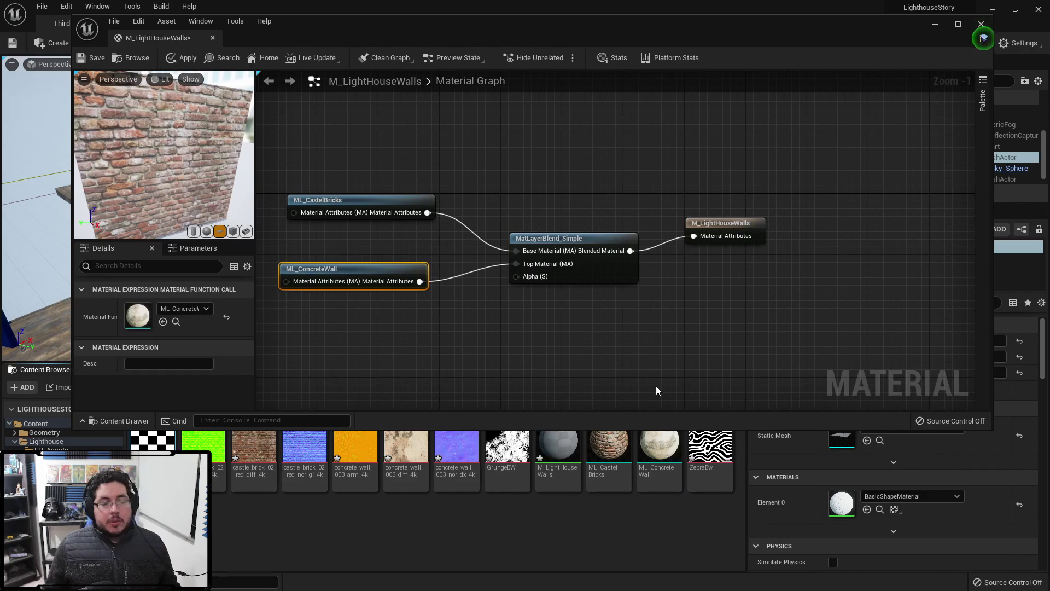
double_click(146, 440)
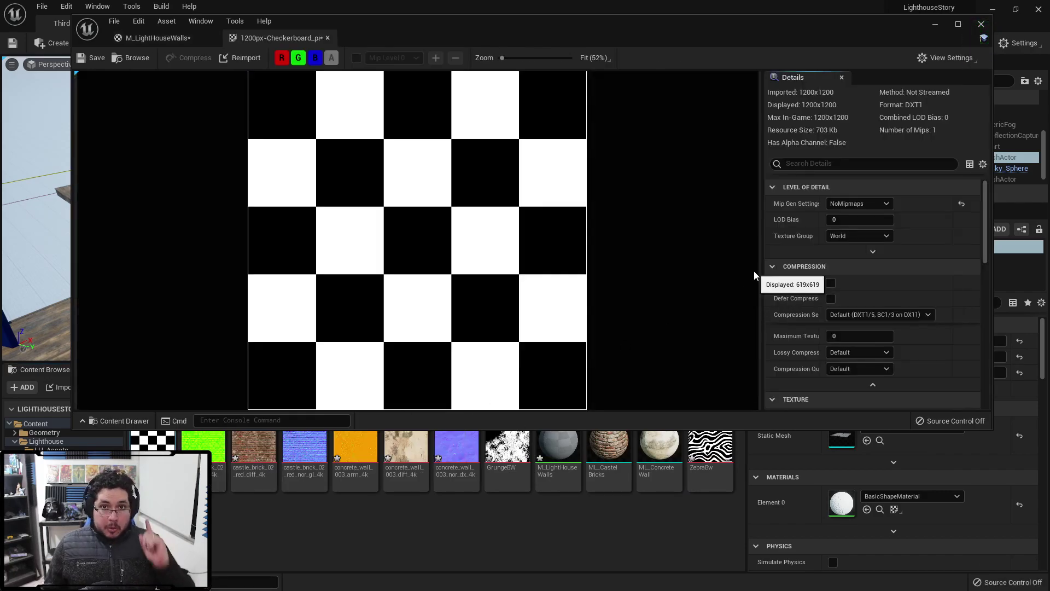
scroll(855, 298, down, 3)
scroll(826, 344, down, 1)
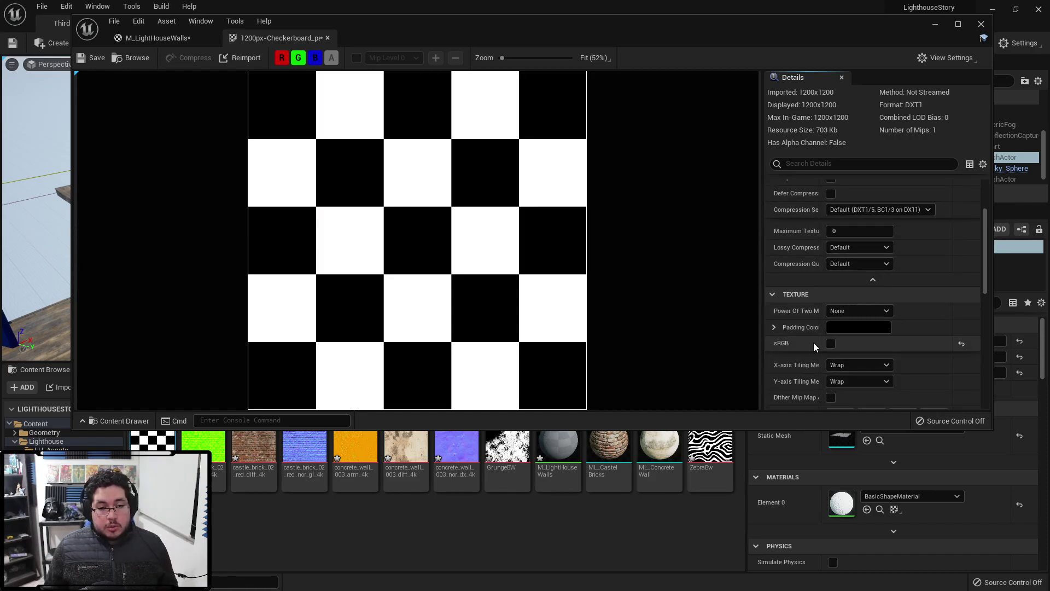
Disable sRGB on the ZebraBw texture and save it.
double_click(710, 445)
scroll(853, 350, down, 2)
scroll(853, 350, down, 3)
click(830, 325)
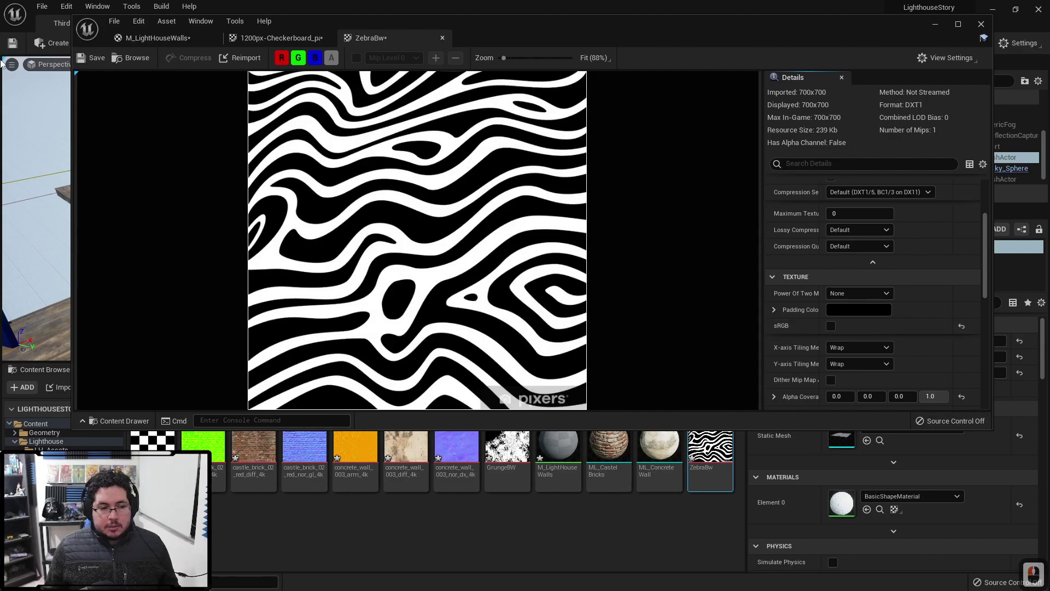
click(91, 57)
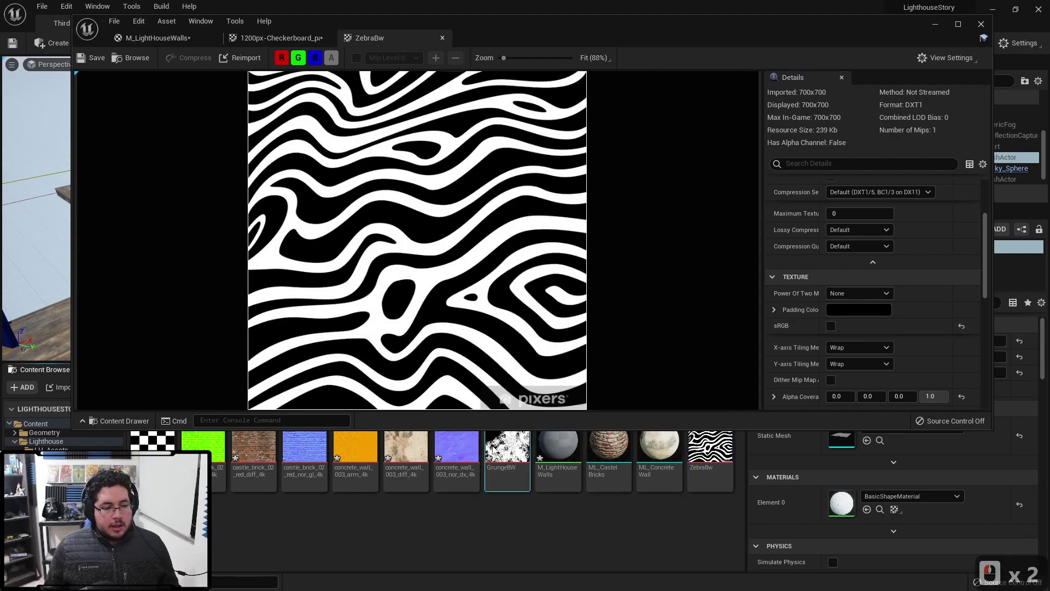
Disable sRGB on the GrungeBW texture and close the three open texture editors.
double_click(494, 447)
scroll(838, 346, down, 5)
click(831, 325)
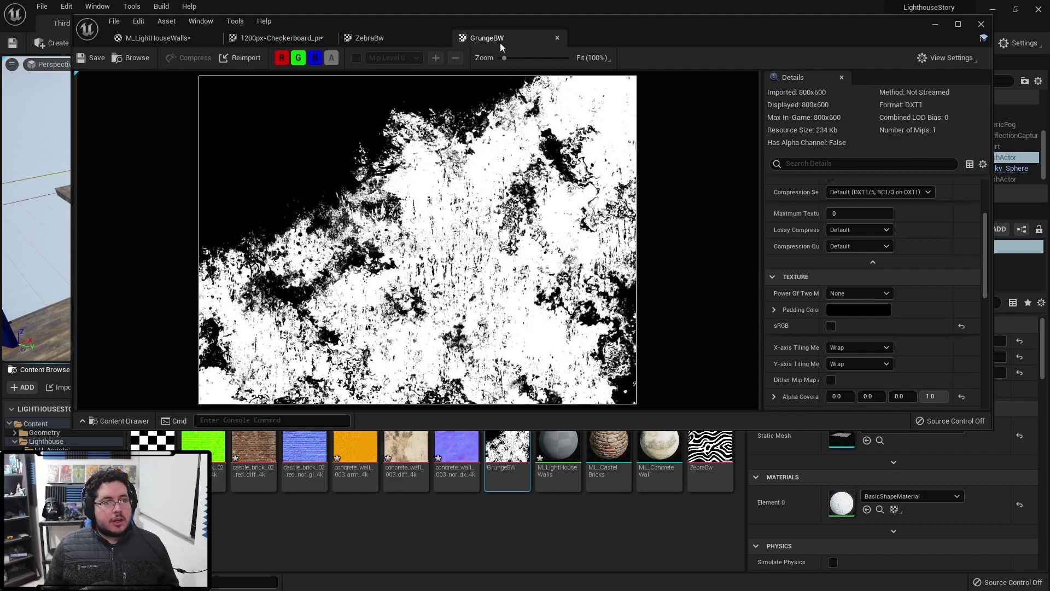
click(556, 38)
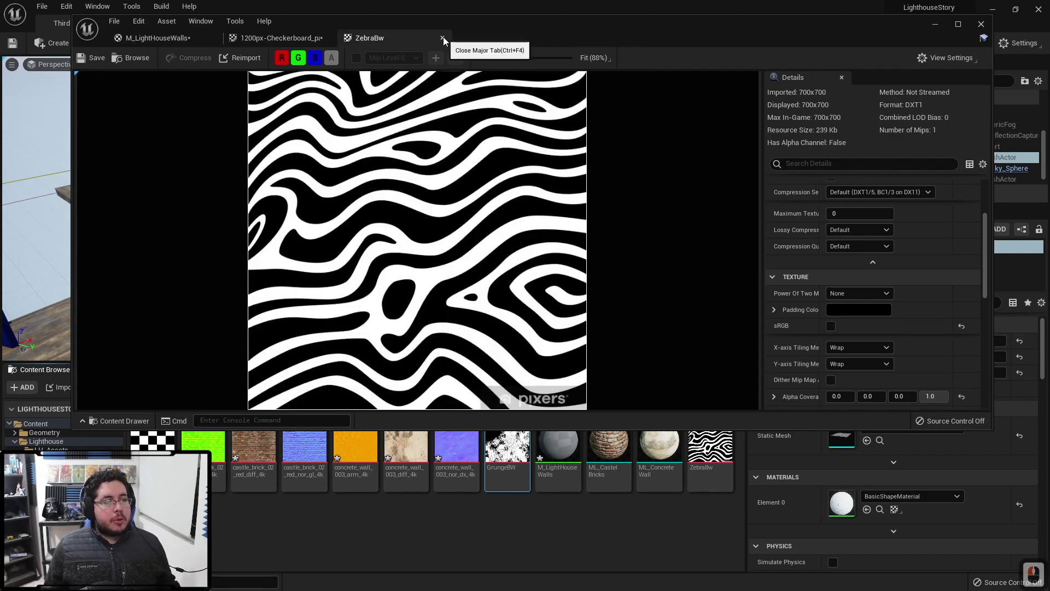
click(442, 38)
click(327, 38)
Add the checkerboard texture as a Texture Sample and connect its R channel to the Alpha input of MatLayerBlend_Simple.
drag(153, 443, 376, 321)
drag(438, 348, 516, 278)
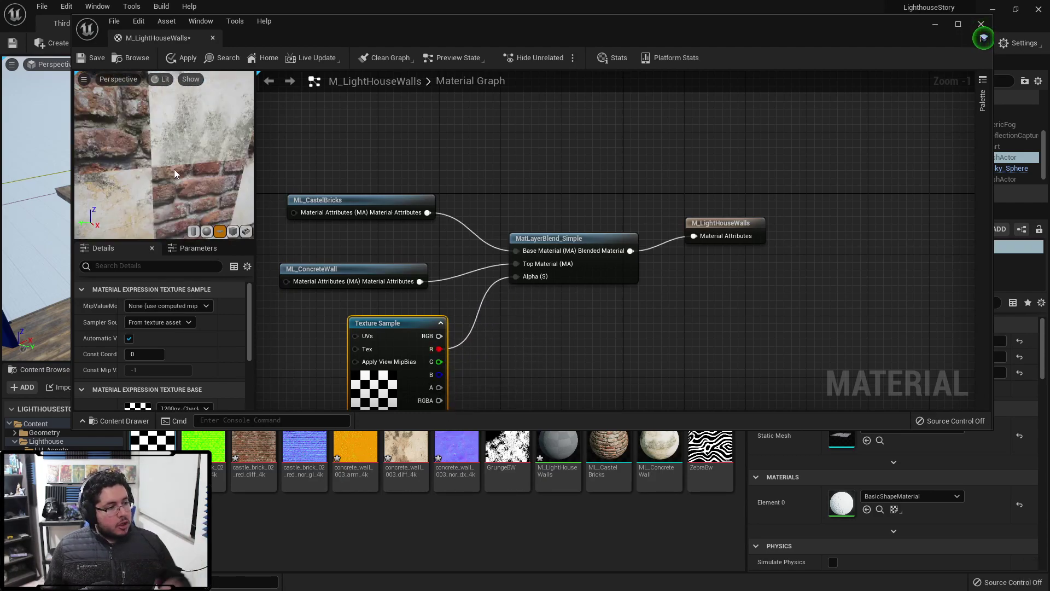
mouse_move(174, 169)
mouse_down()
mouse_move(189, 173)
mouse_move(162, 175)
mouse_up()
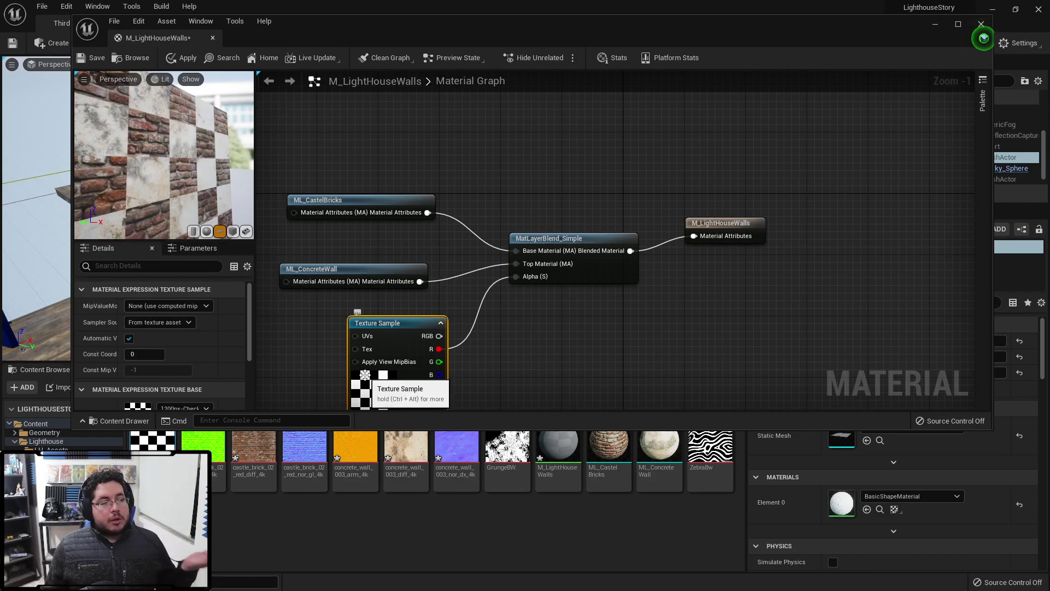
mouse_move(138, 137)
right_down()
mouse_move(138, 156)
mouse_move(135, 129)
right_up()
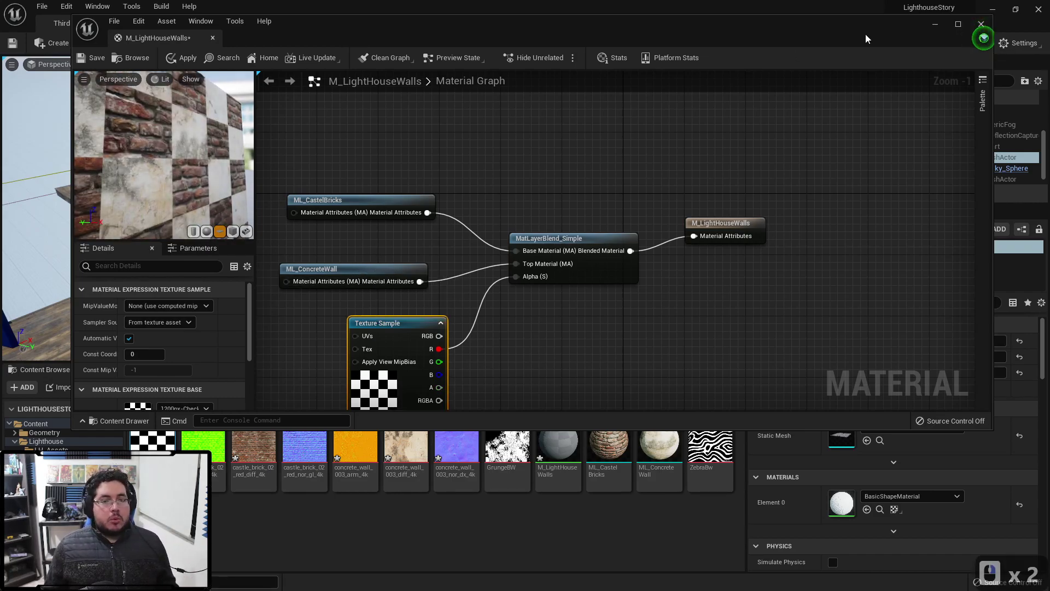
Assign M_LightHouseWalls to the plane in the level, then reopen the material to save its changes and minimize its editor.
click(981, 23)
drag(558, 441, 447, 164)
right_drag(362, 223, 415, 199)
key(a)
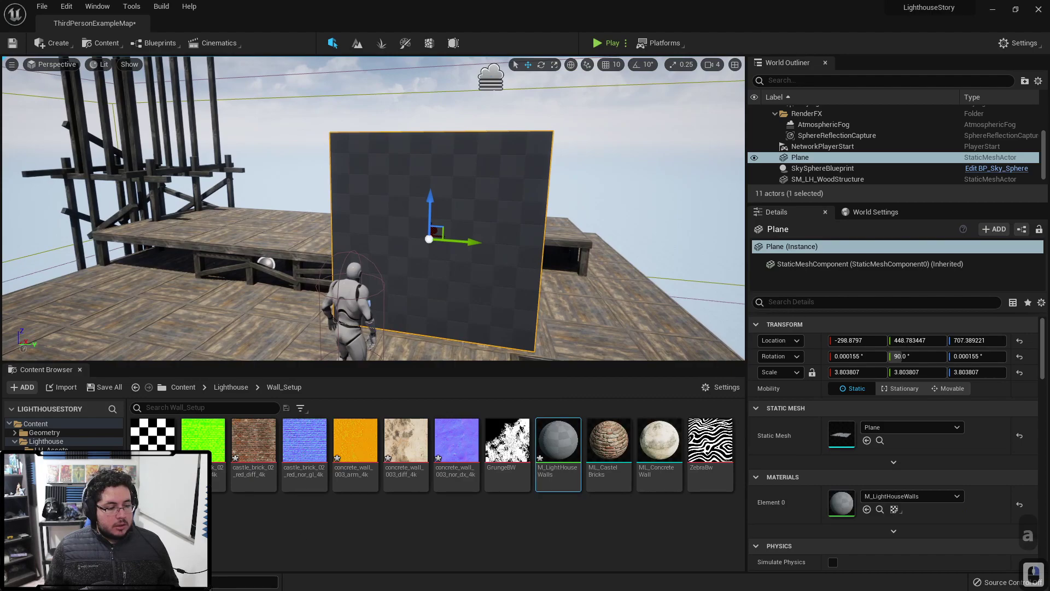
double_click(579, 439)
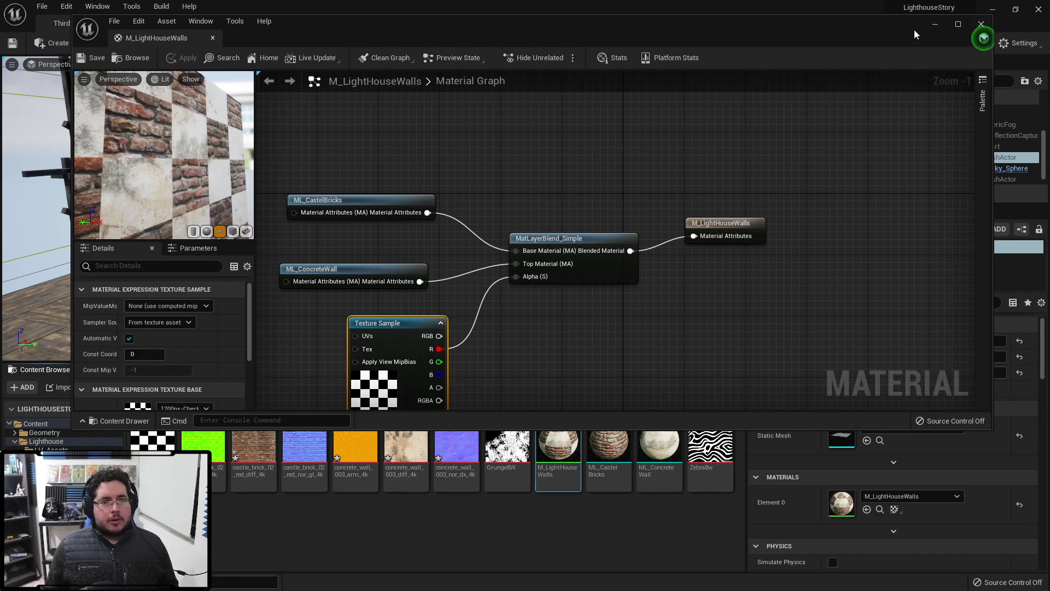
click(936, 24)
Rotate the plane slightly in the level to a Y rotation of about -1.39°.
key(a)
key(s)
right_drag(571, 246, 566, 245)
key(d)
key(w)
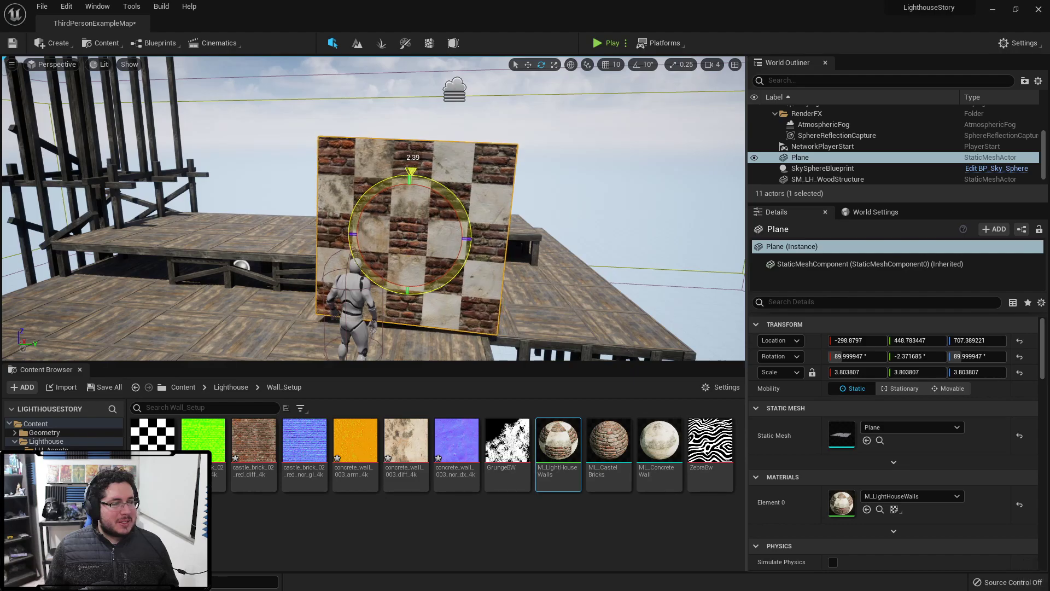
drag(447, 190, 451, 193)
Examine the checkered brick and concrete blend on the plane up close from several angles.
mouse_move(451, 193)
right_down()
mouse_move(458, 185)
mouse_move(432, 184)
right_up()
key(a)
key(w)
key(w)
key(w)
key(a)
key(w)
key(d)
key(s)
key(w)
key(d)
key(s)
key(s)
key(a)
key(w)
key(d)
key(s)
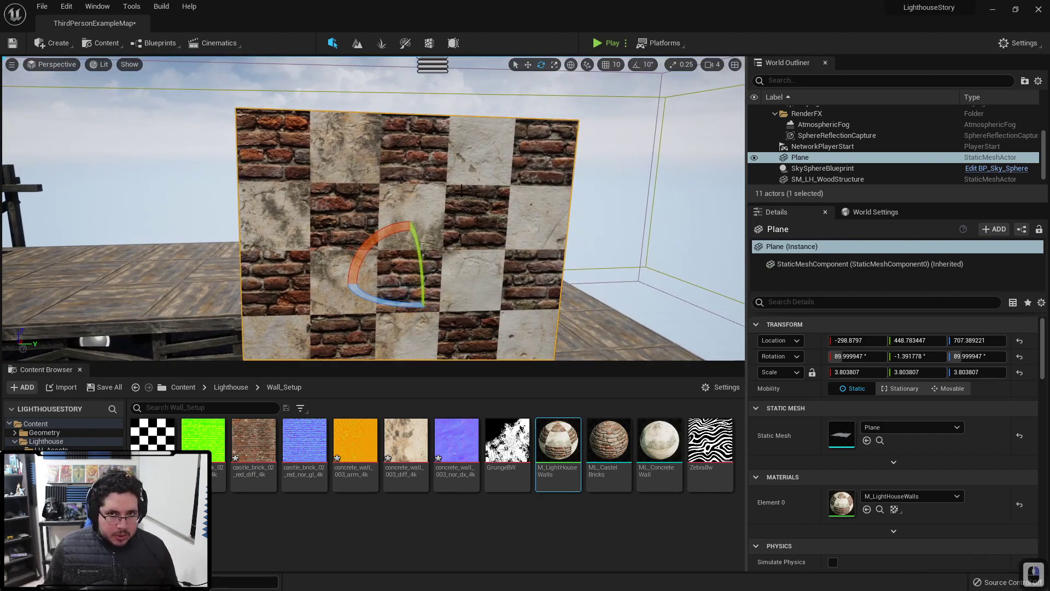
Scale the plane up in the level to about 15.3 on X and Y and about 11.63 on Z.
right_drag(496, 203, 419, 239)
key(d)
key(w)
key(w)
key(w)
key(s)
key(s)
key(s)
key(s)
key(s)
key(s)
key(a)
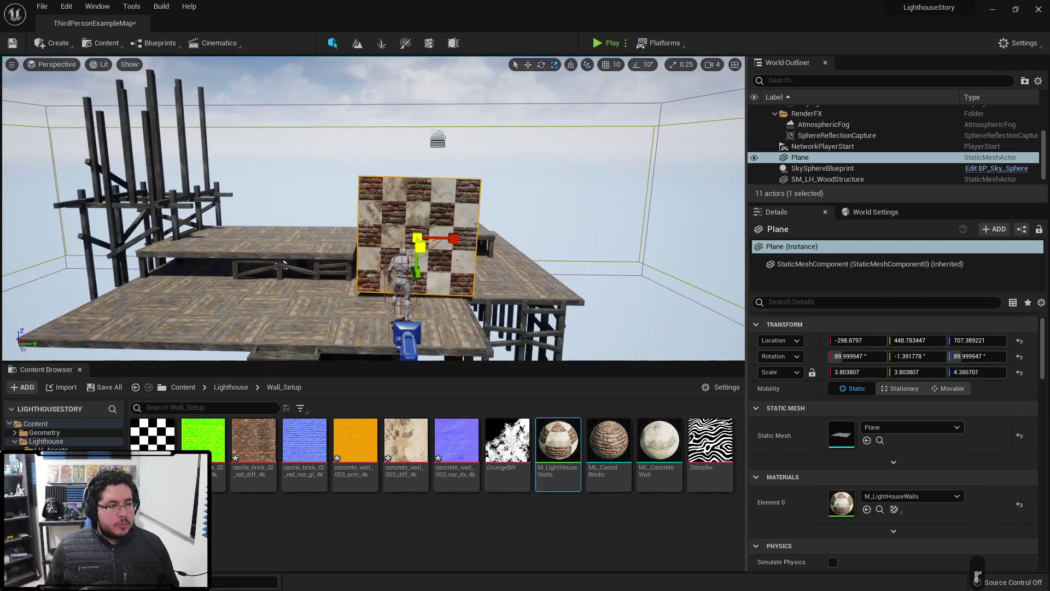
drag(415, 236, 416, 235)
key(a)
right_drag(417, 235, 418, 237)
key(w)
drag(464, 136, 416, 75)
Raise the enlarged plane to a Z location of about 1271.57.
key(s)
right_drag(415, 75, 411, 72)
drag(497, 152, 497, 51)
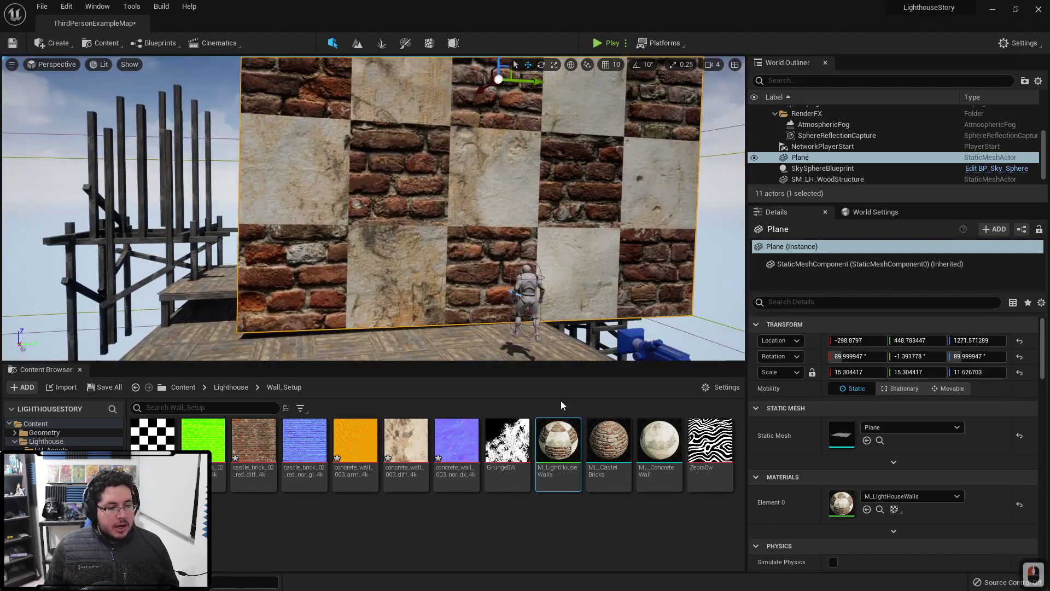
Open the ML_CastelBricks material layer and add a TextureCoordinate node to its graph.
double_click(609, 446)
scroll(658, 301, down, 4)
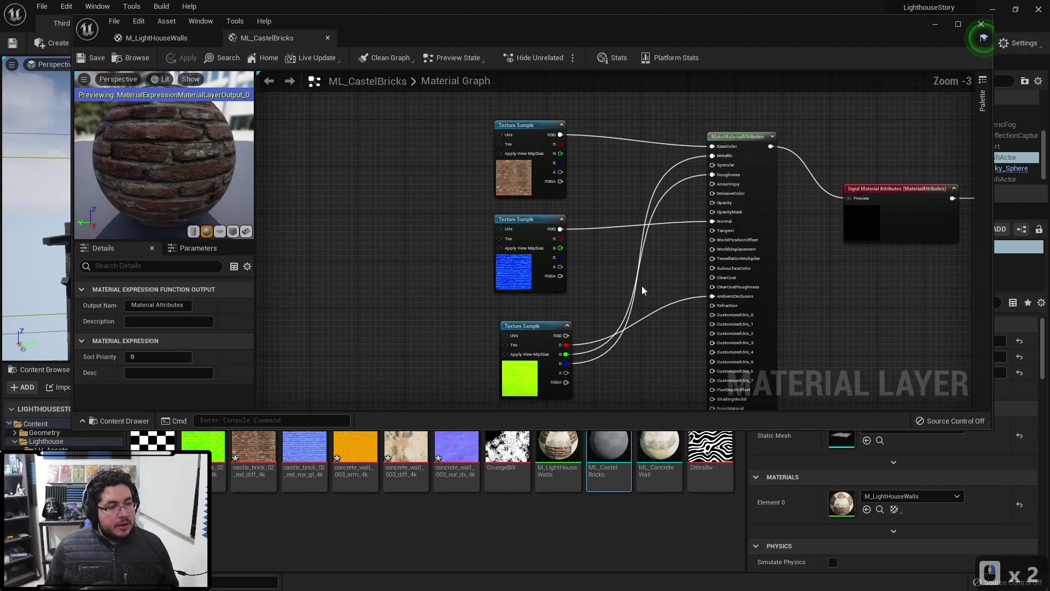
key(Tab)
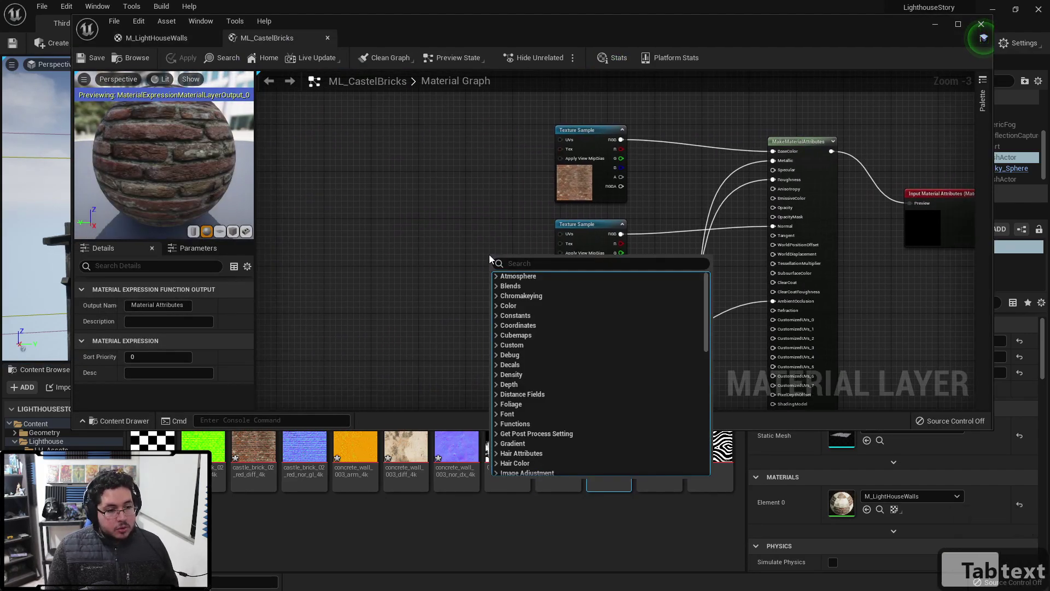
text(text)
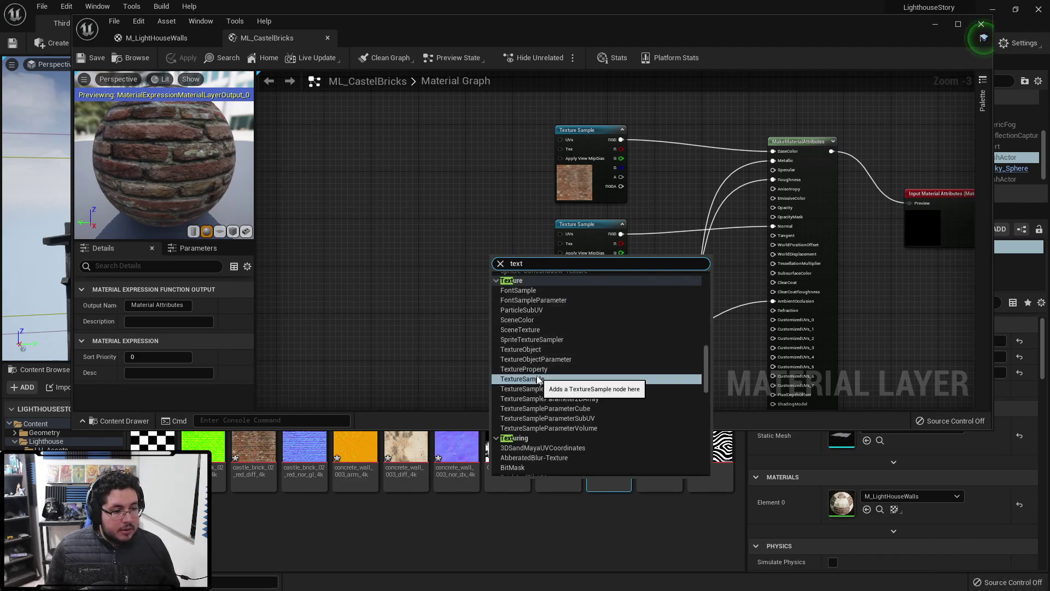
key(BackSpace)
key(BackSpace)
key(BackSpace)
key(BackSpace)
text(coor)
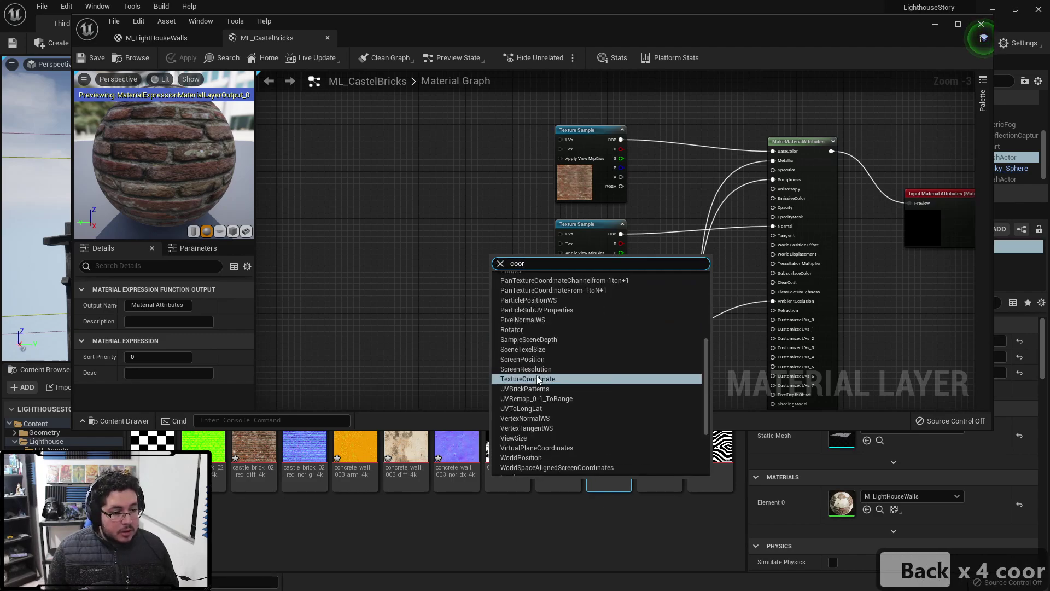
text(d)
click(539, 378)
Connect the TexCoord output to the UVs inputs of all three brick Texture Samples.
drag(505, 255, 559, 142)
drag(458, 250, 560, 233)
right_drag(504, 283, 466, 248)
drag(415, 218, 532, 307)
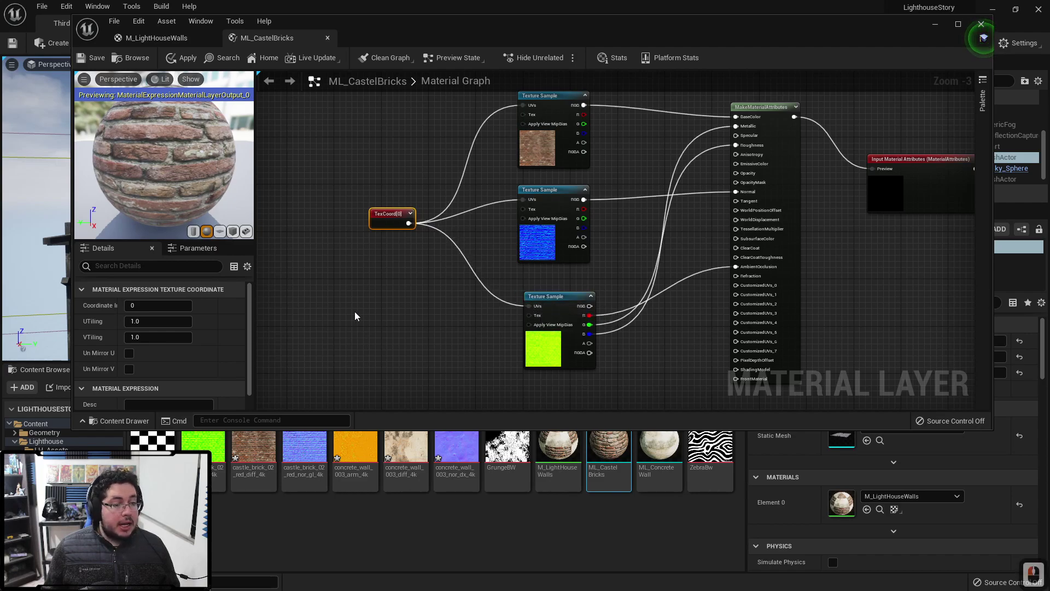
Set the TexCoord node's UTiling and VTiling to 5, apply the change to ML_CastelBricks and minimize the editor.
scroll(159, 356, down, 1)
click(155, 316)
text(5)
key(Tab)
text(5)
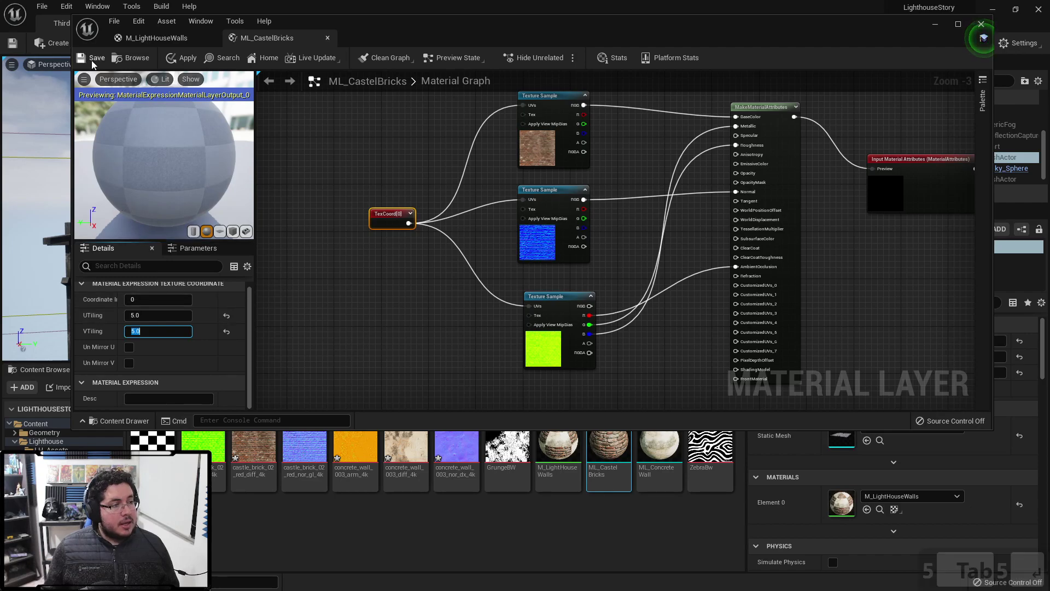
click(183, 58)
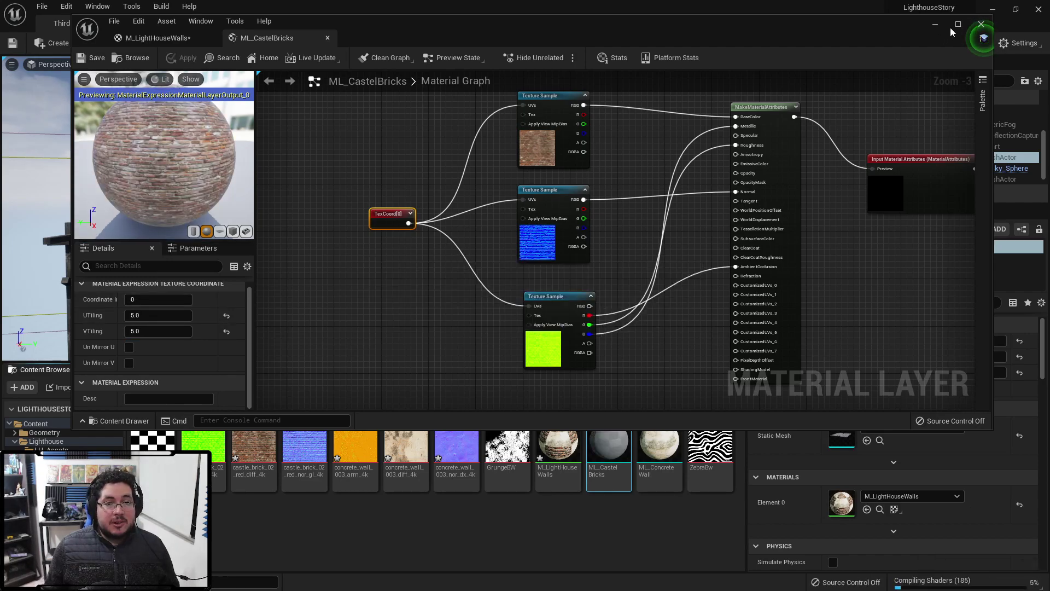
click(935, 24)
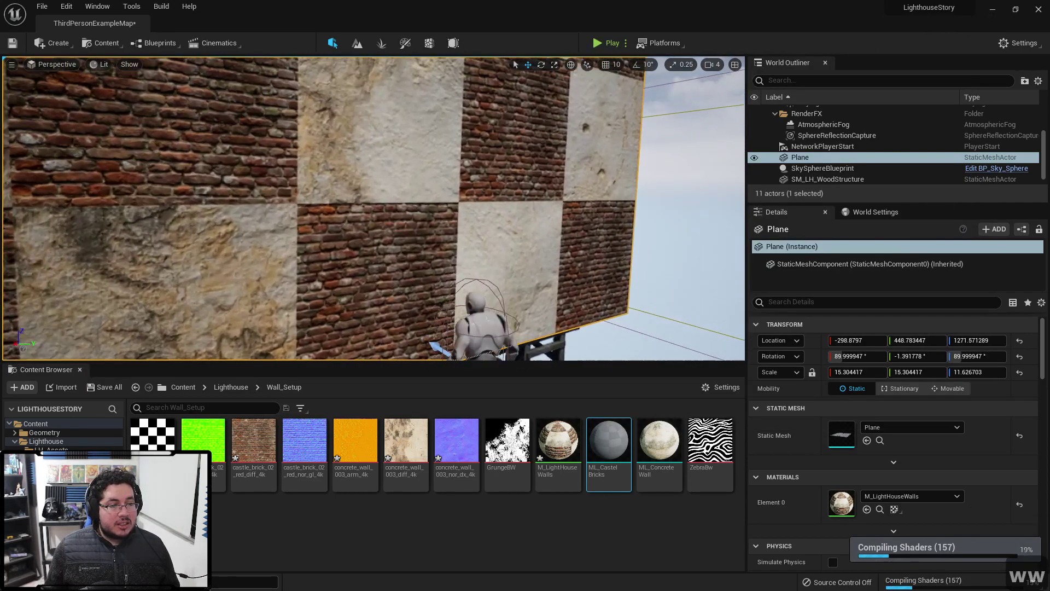
Examine the denser brick tiling against the concrete squares on the plane, up close and from a distance.
key(s)
key(w)
key(w)
key(s)
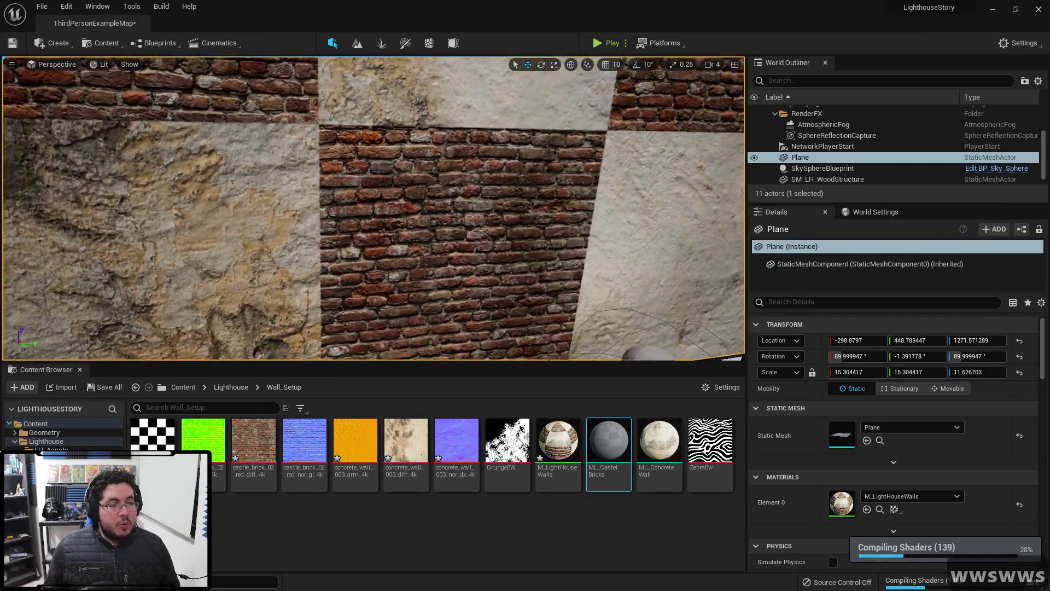
scroll(518, 230, down, 5)
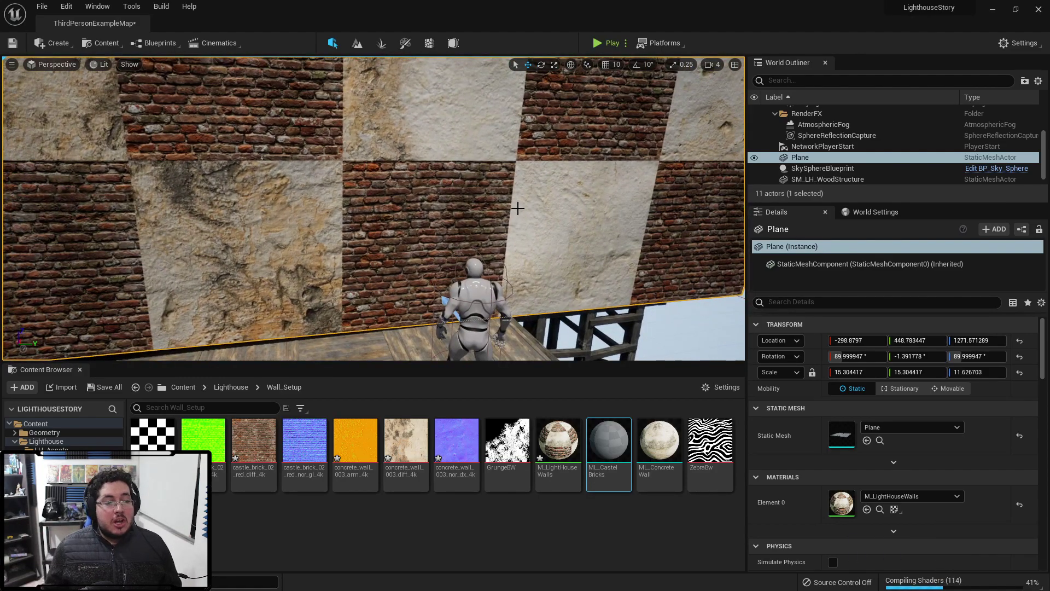
key(s)
key(s)
key(a)
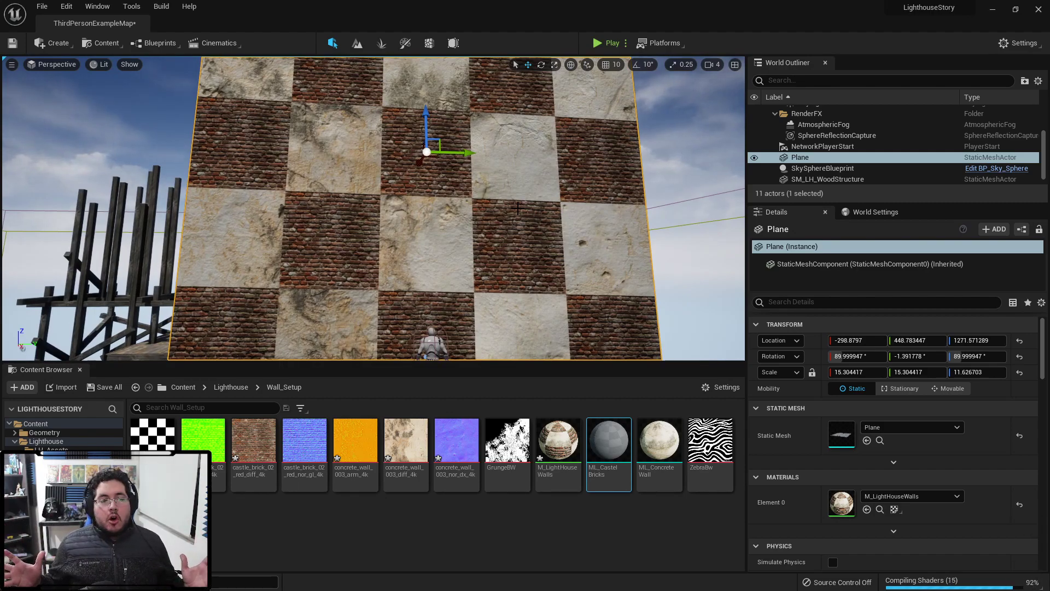
key(w)
key(d)
key(d)
key(s)
key(w)
key(w)
key(a)
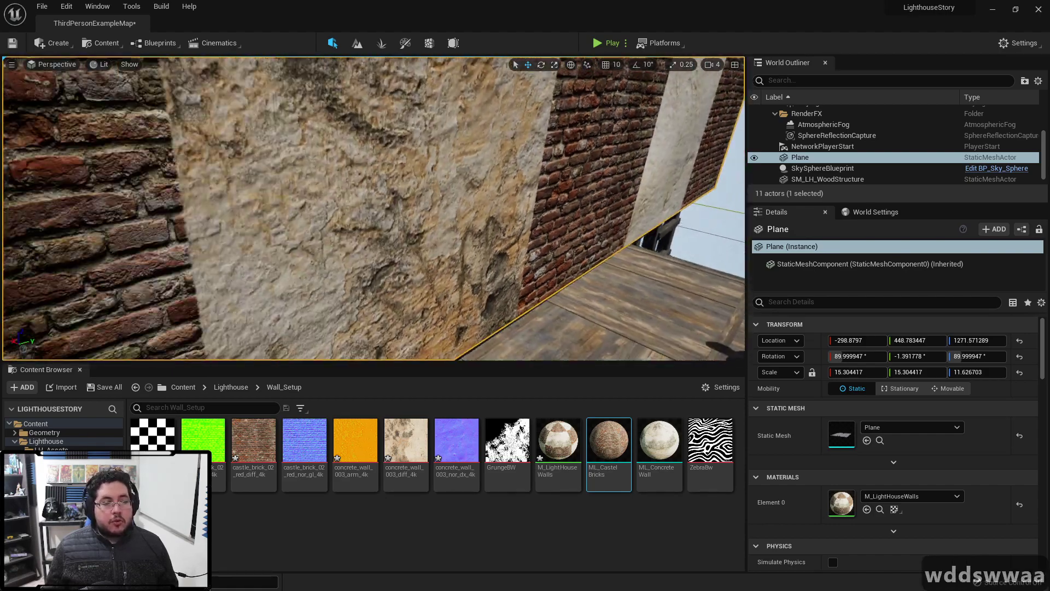
key(a)
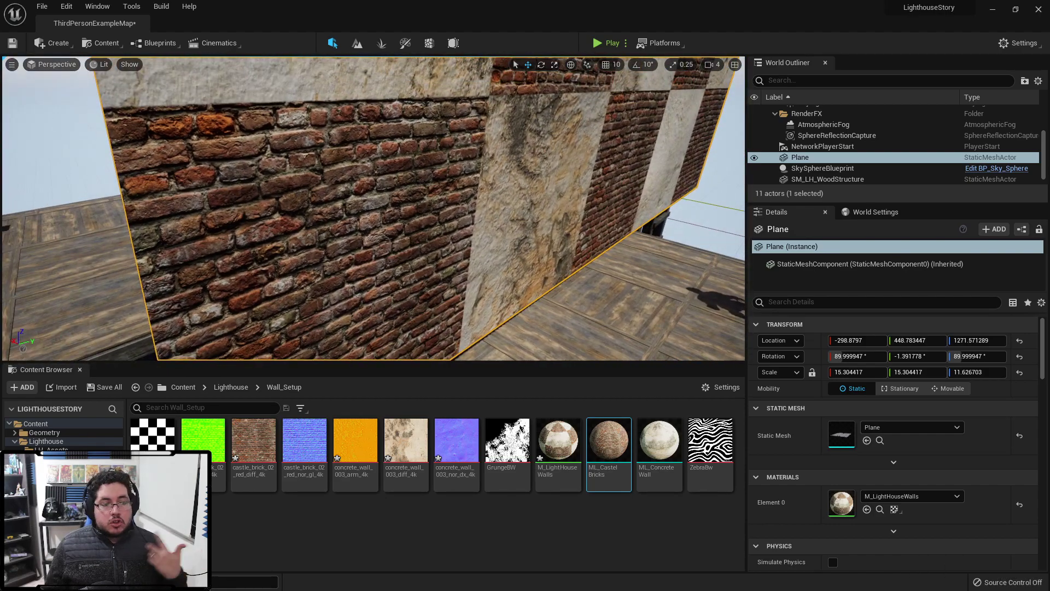
key(s)
key(d)
key(w)
key(s)
key(s)
key(w)
key(s)
key(e)
key(a)
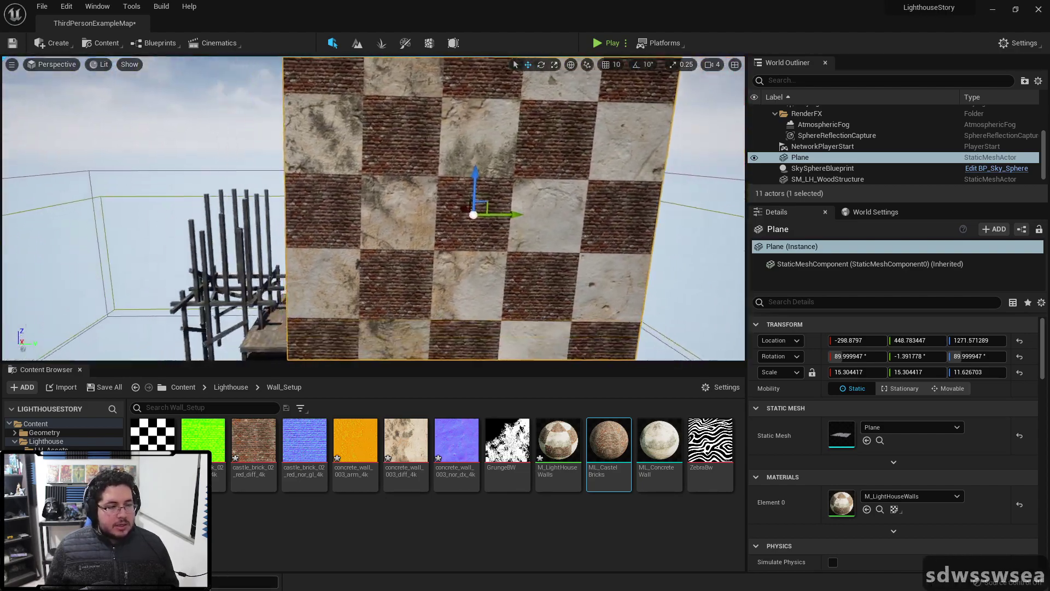
key(w)
key(d)
key(s)
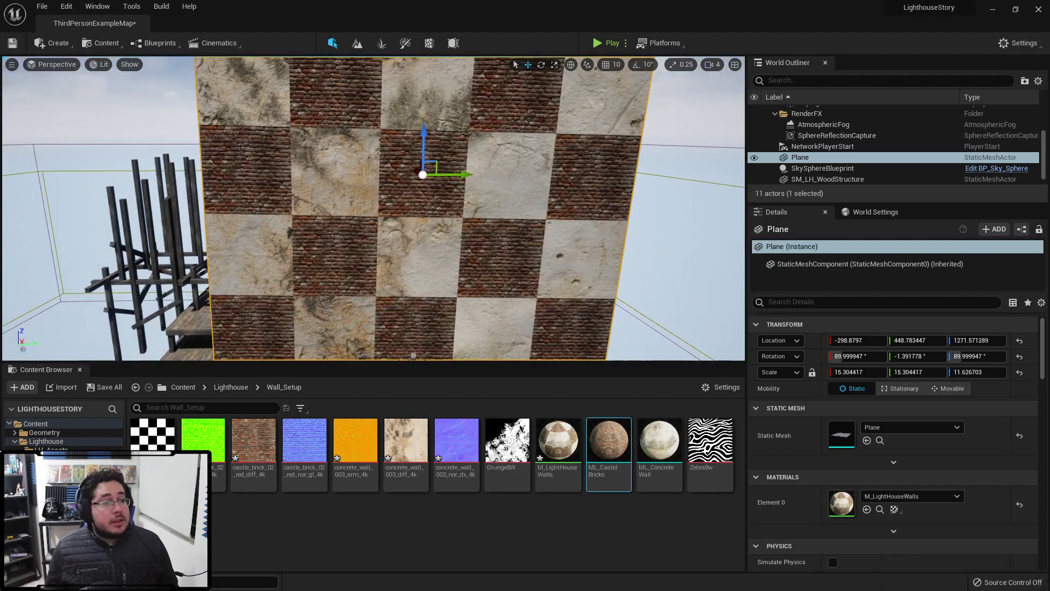
key(w)
key(s)
key(a)
key(w)
key(d)
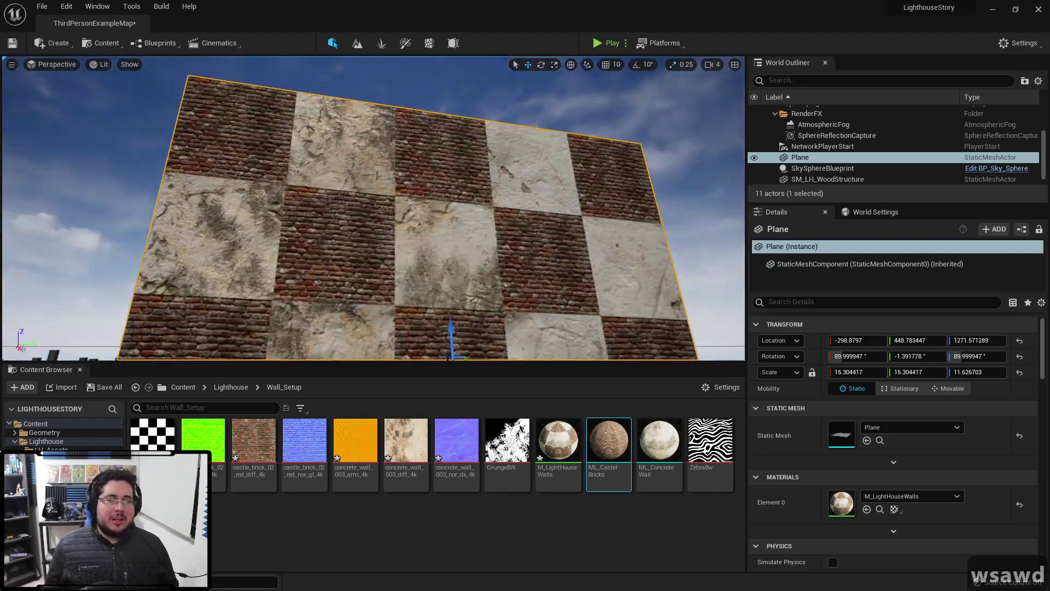
key(s)
key(w)
key(a)
key(w)
key(d)
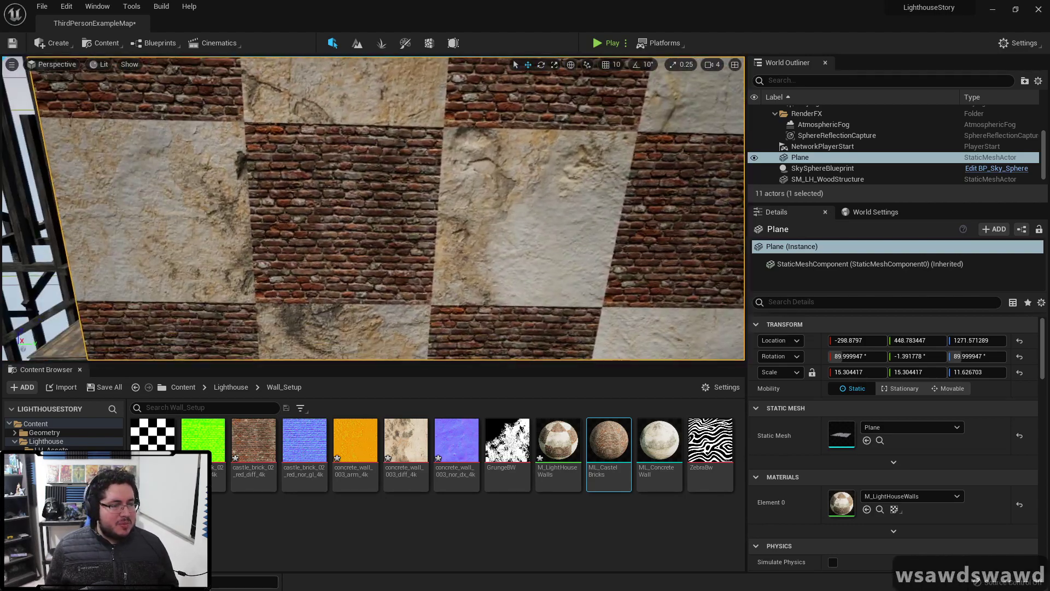
right_drag(517, 208, 517, 207)
Reopen M_LightHouseWalls and move the checkerboard Texture Sample aside, directly below ML_ConcreteWall.
double_click(558, 440)
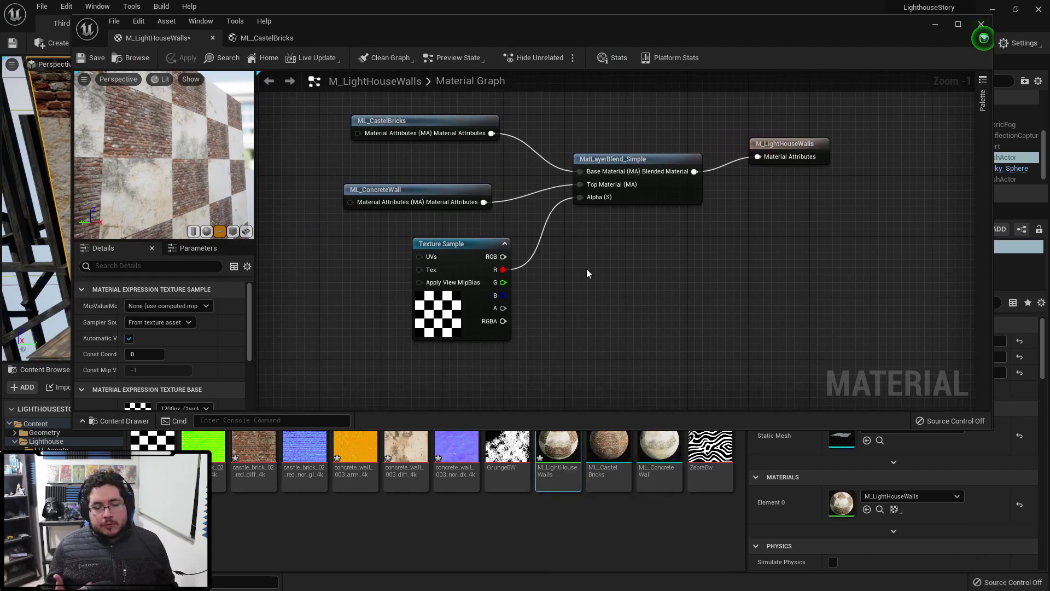
drag(471, 245, 402, 238)
click(449, 272)
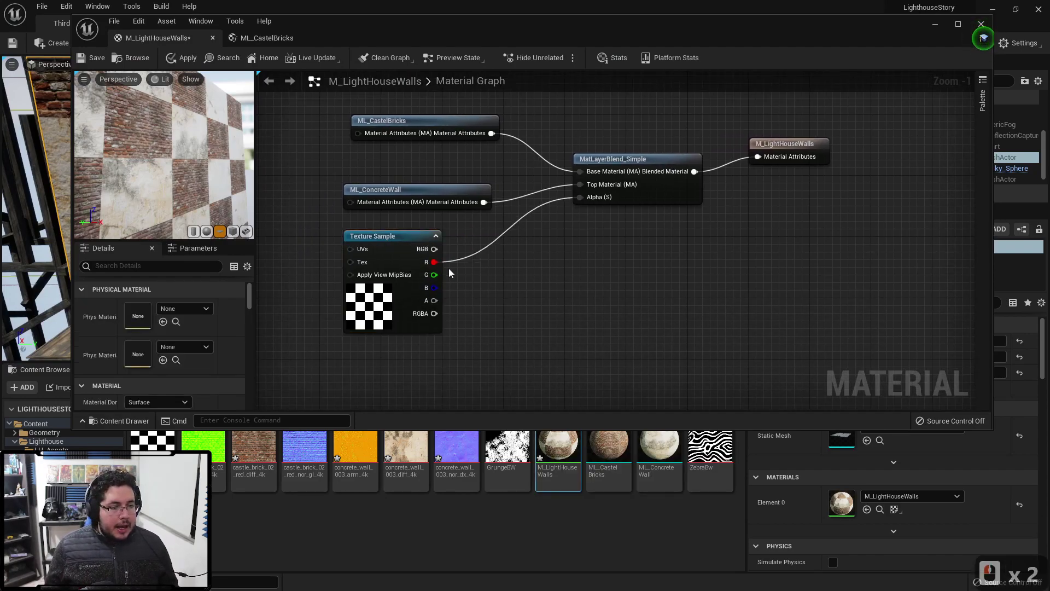
Add GrungeBW as a Texture Sample, connect its R channel to the Alpha input of MatLayerBlend_Simple, and save the material.
drag(507, 451, 542, 287)
drag(587, 315, 579, 197)
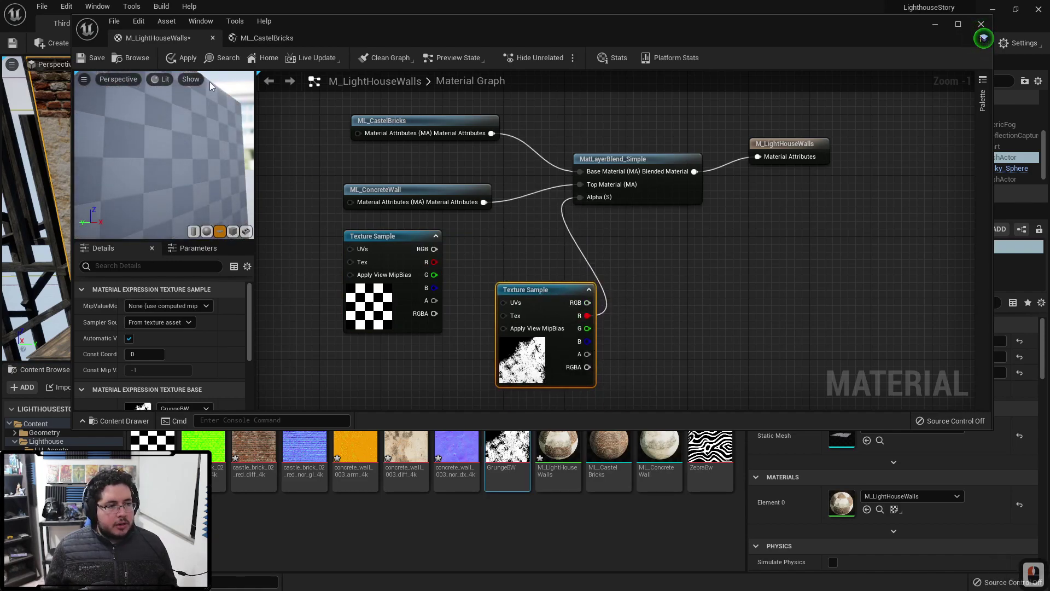
key(ctrl+s)
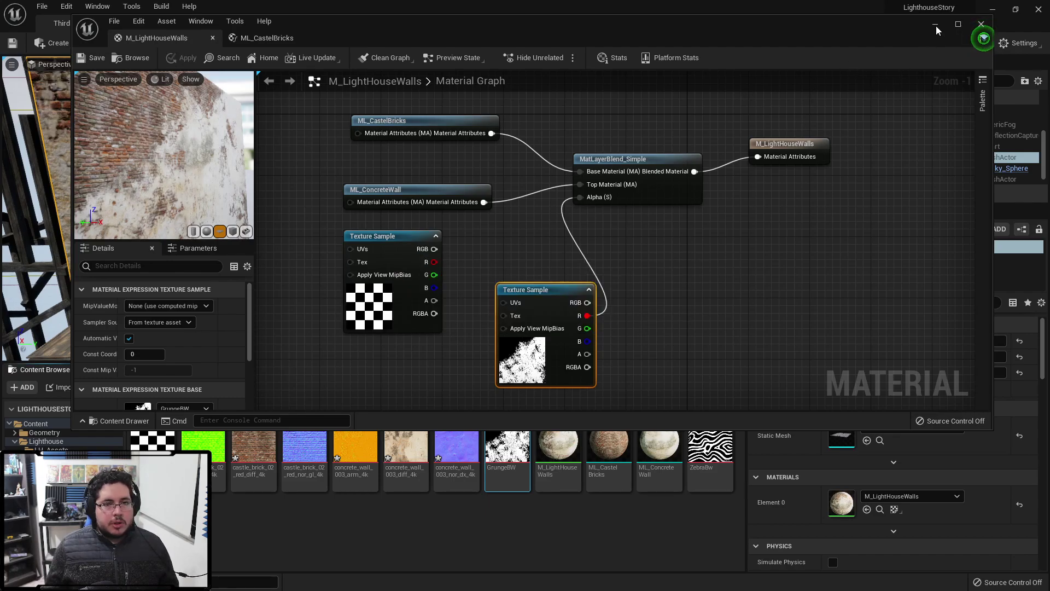
click(981, 24)
Examine the grunge-masked brick and concrete blend on the plane from several angles and compare it with the GrungeBW texture.
key(a)
key(s)
key(s)
key(s)
key(s)
mouse_move(373, 208)
right_down()
mouse_move(378, 153)
mouse_move(376, 178)
mouse_move(391, 176)
mouse_move(399, 148)
mouse_move(400, 77)
mouse_move(389, 219)
mouse_move(395, 99)
mouse_move(385, 216)
mouse_move(372, 211)
mouse_move(383, 210)
right_up()
key(w)
key(d)
key(s)
key(a)
key(w)
key(a)
key(s)
key(w)
key(a)
key(s)
key(a)
key(w)
key(d)
key(w)
key(s)
key(w)
key(a)
key(s)
key(s)
key(s)
key(d)
key(w)
key(a)
key(s)
key(e)
key(s)
key(e)
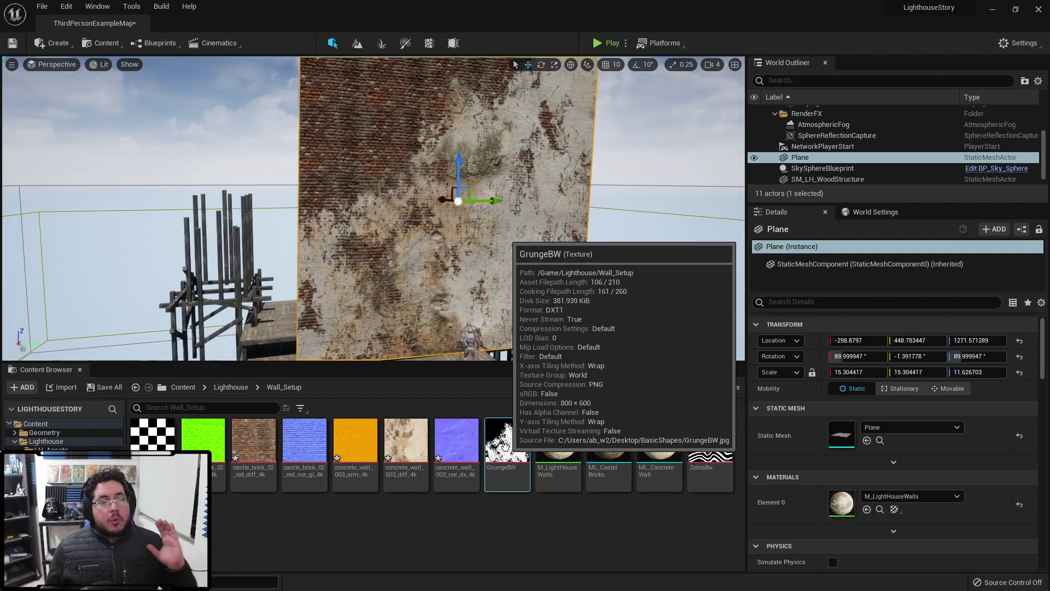
mouse_move(532, 215)
right_down()
mouse_move(509, 164)
mouse_move(532, 199)
right_up()
key(d)
key(s)
key(d)
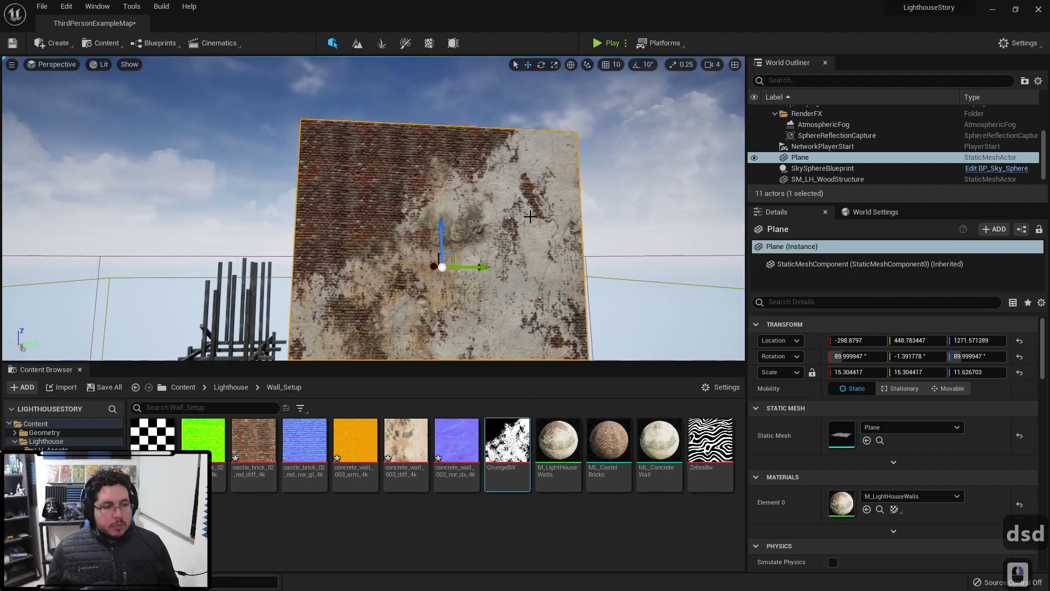
double_click(515, 441)
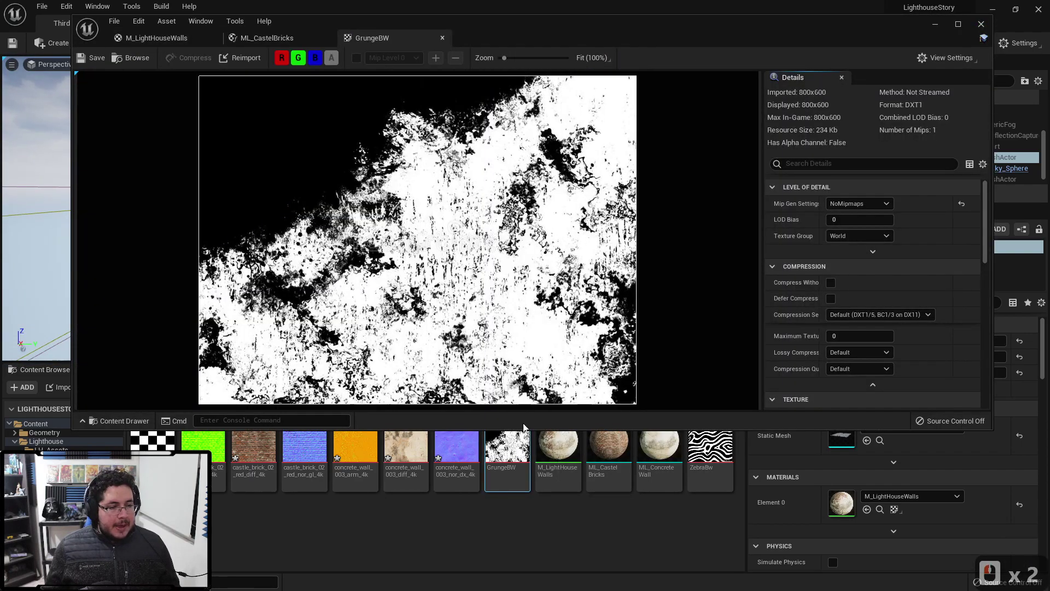
Replace the unused checkerboard Texture Sample in M_LightHouseWalls with a ZebraBw Texture Sample placed below the GrungeBW one.
click(157, 38)
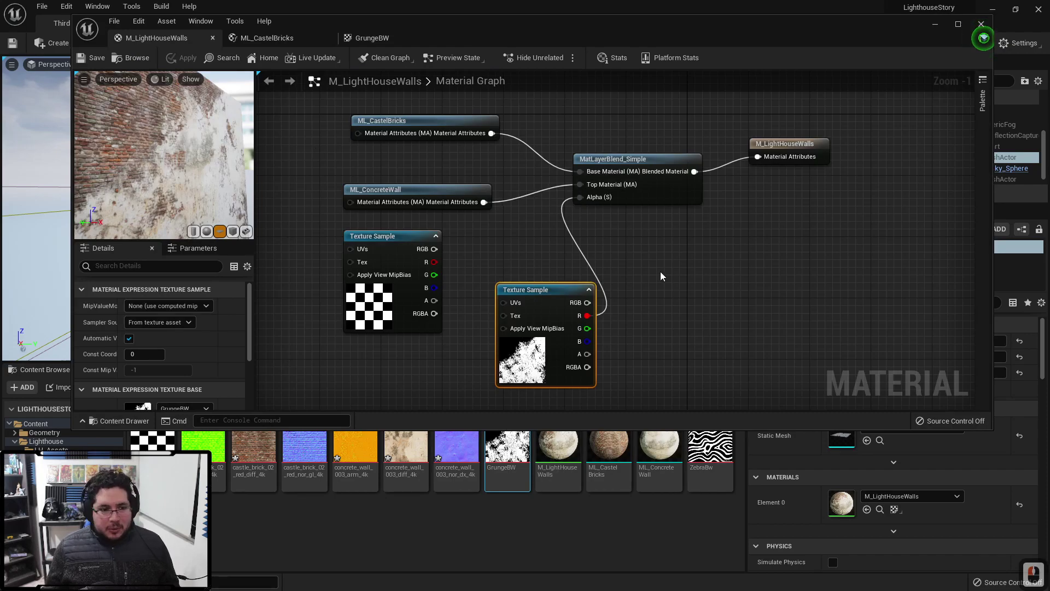
scroll(672, 251, down, 2)
click(464, 198)
key(Delete)
drag(710, 454, 574, 337)
right_drag(694, 349, 658, 324)
drag(550, 316, 527, 315)
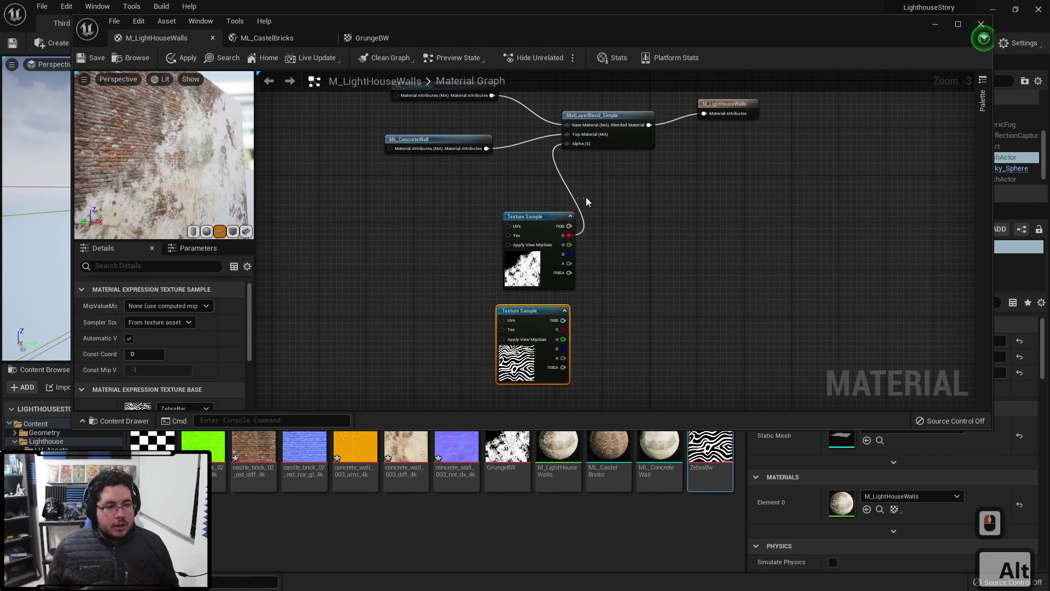
Disconnect the GrungeBW sample from the Alpha input and arrange the two mask Texture Samples one above the other.
alt+click(576, 196)
alt+click(572, 194)
right_drag(580, 203, 559, 202)
drag(525, 214, 512, 213)
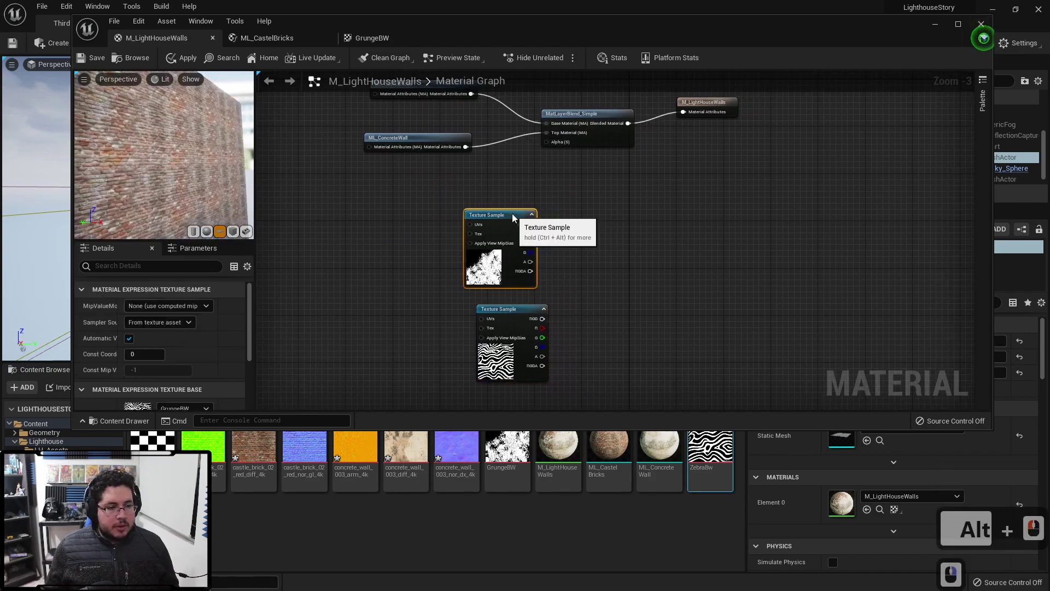
scroll(579, 249, up, 2)
drag(476, 292, 450, 294)
Add a Multiply node and connect the RGB outputs of GrungeBW to input A and ZebraBw to input B.
key(Tab)
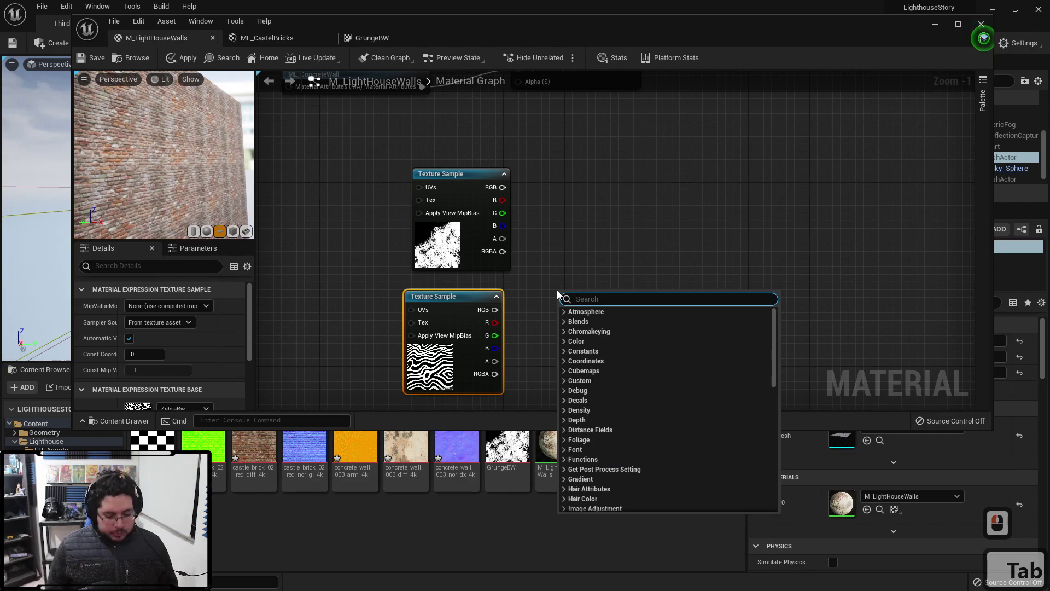
text(mutl)
key(BackSpace)
key(BackSpace)
key(BackSpace)
text(ul)
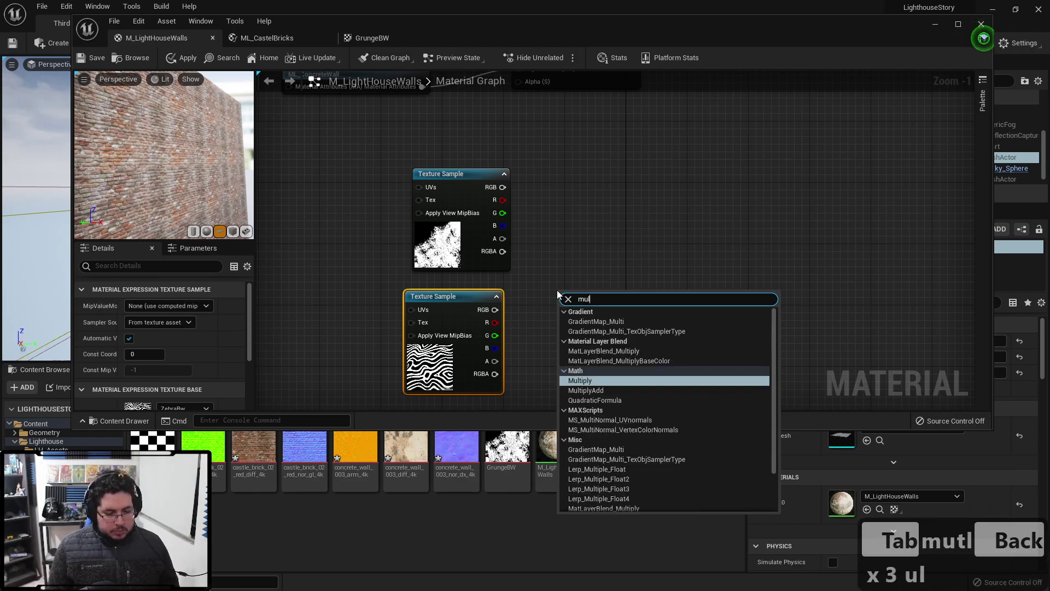
text(ti)
key(Return)
drag(580, 292, 607, 232)
drag(502, 187, 590, 248)
drag(495, 309, 588, 261)
Start previewing the Multiply node and inspect the combined mask in the material preview.
right_click(603, 240)
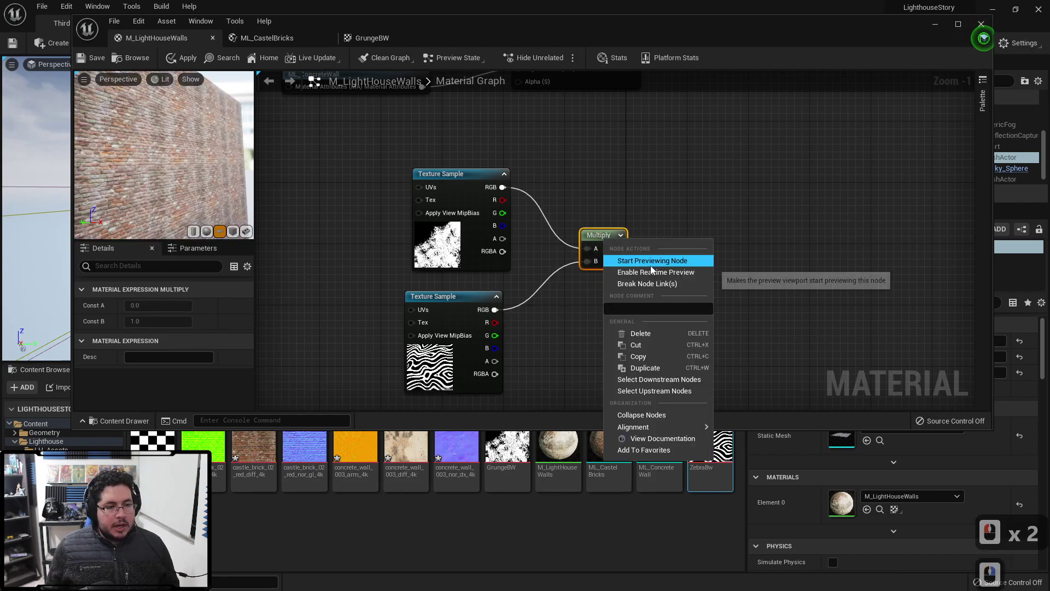
click(652, 261)
drag(163, 118, 163, 118)
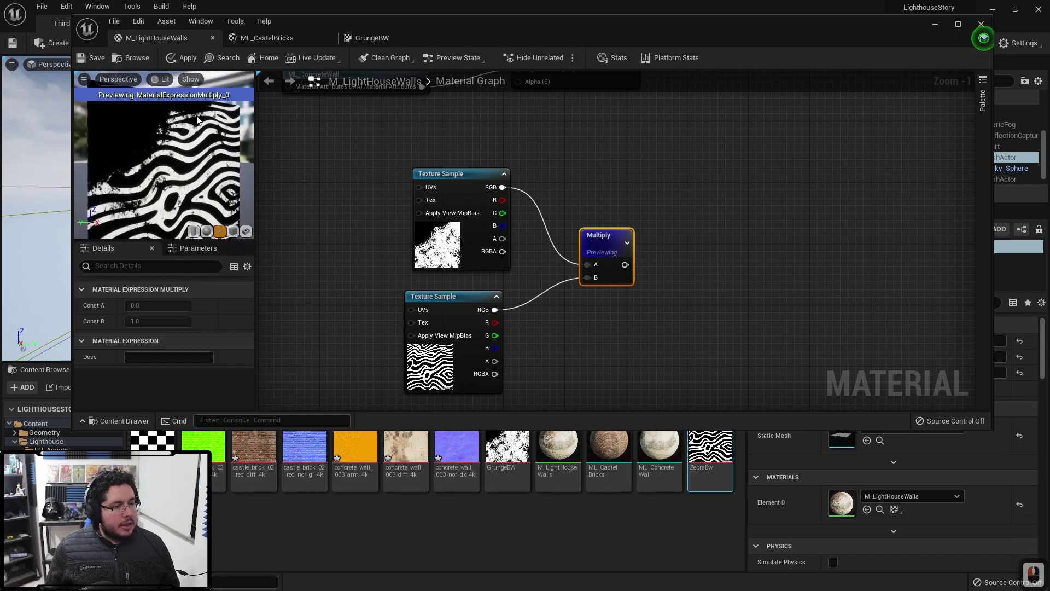
Swap the Multiply inputs so ZebraBw feeds A and GrungeBW feeds B, and check the combined mask in the preview.
drag(502, 187, 588, 278)
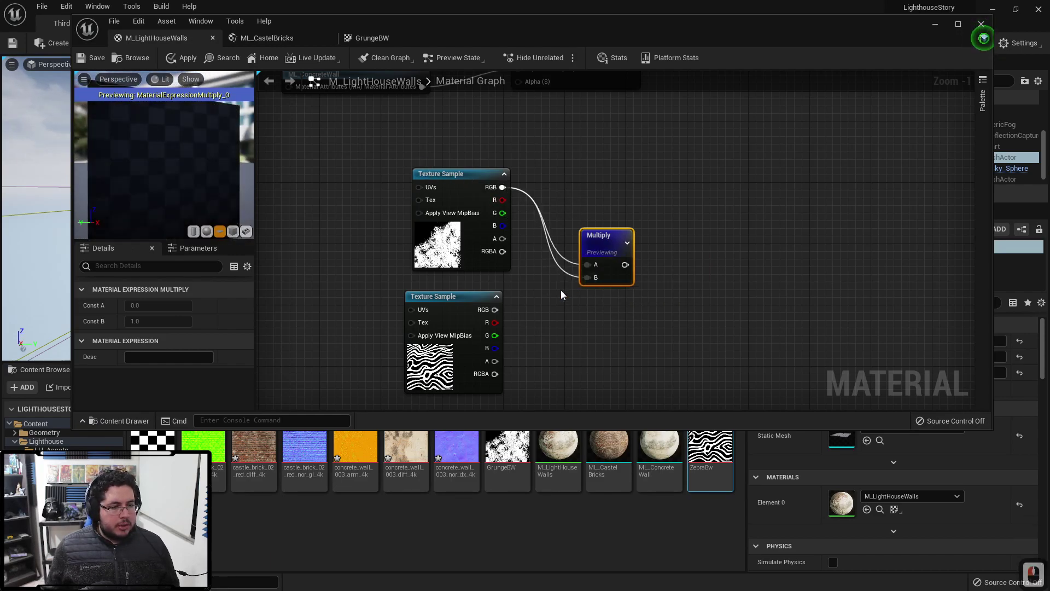
drag(495, 309, 587, 266)
right_drag(221, 161, 204, 161)
drag(203, 160, 156, 172)
right_drag(163, 172, 164, 173)
scroll(164, 173, up, 5)
scroll(163, 173, down, 5)
Connect the Multiply output to the Alpha input of MatLayerBlend_Simple and save M_LightHouseWalls.
right_drag(580, 165, 578, 196)
scroll(578, 196, down, 2)
drag(619, 315, 539, 175)
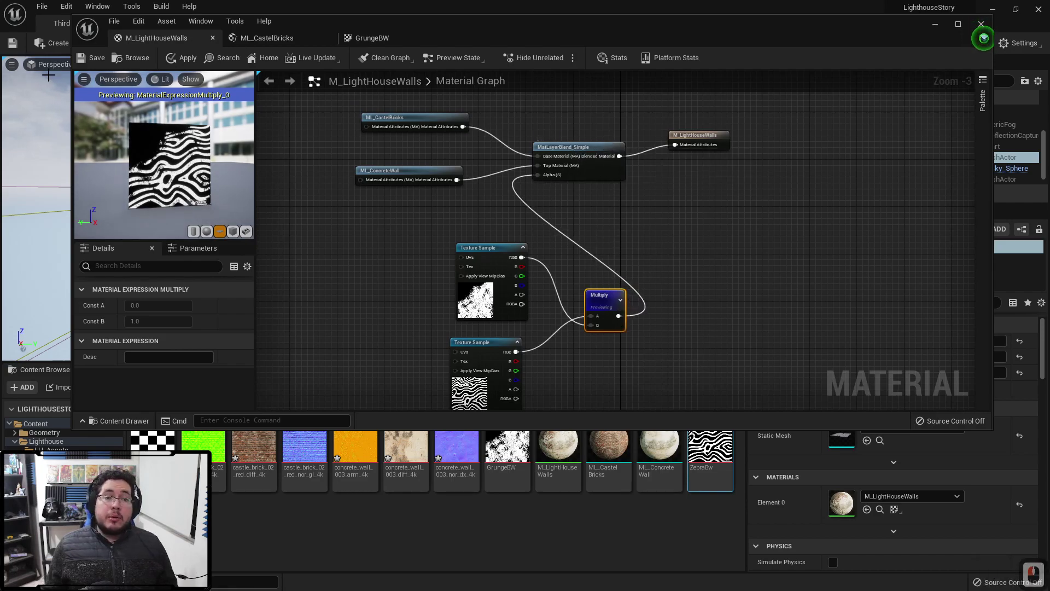
click(94, 58)
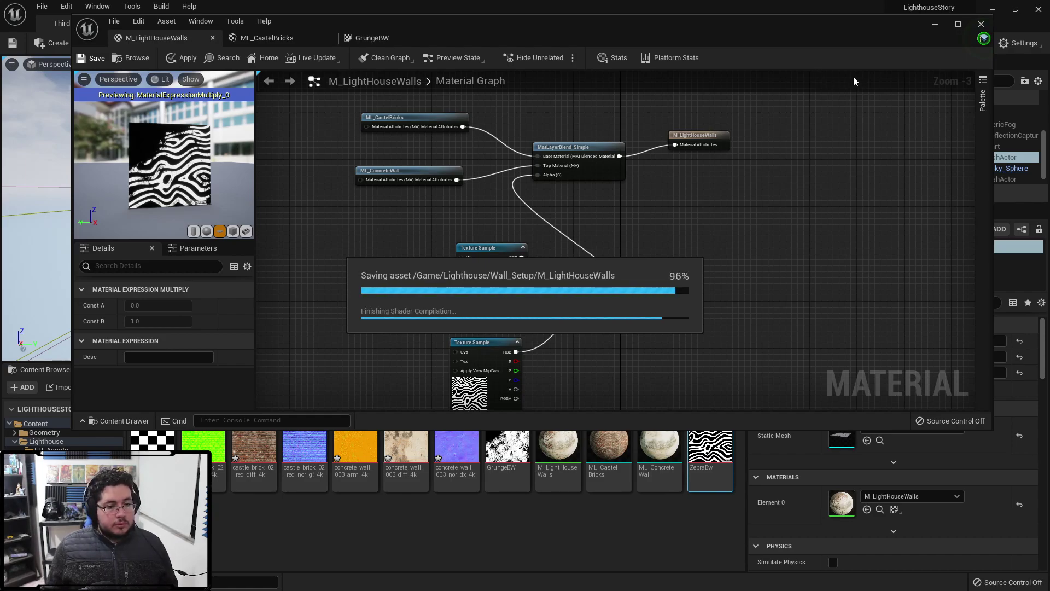
Return to the level and examine the brick and concrete blend on the plane from near and far.
click(935, 24)
mouse_move(502, 211)
right_down()
mouse_move(479, 212)
mouse_move(475, 229)
mouse_move(495, 229)
right_up()
key(w)
key(a)
key(s)
key(w)
key(d)
key(w)
key(s)
key(s)
key(a)
key(w)
key(w)
key(w)
key(d)
key(w)
key(w)
key(s)
right_drag(414, 194, 460, 162)
key(s)
key(s)
key(d)
key(s)
key(s)
key(a)
key(d)
key(w)
key(d)
key(s)
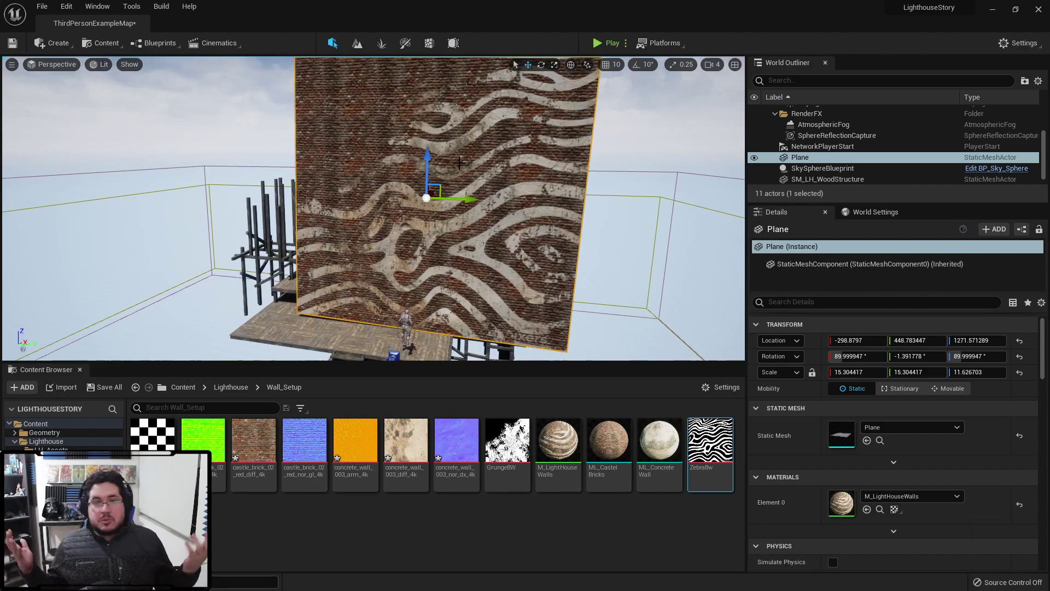
mouse_move(529, 236)
right_down()
mouse_move(563, 235)
mouse_move(514, 245)
right_up()
key(a)
key(d)
key(w)
key(a)
key(s)
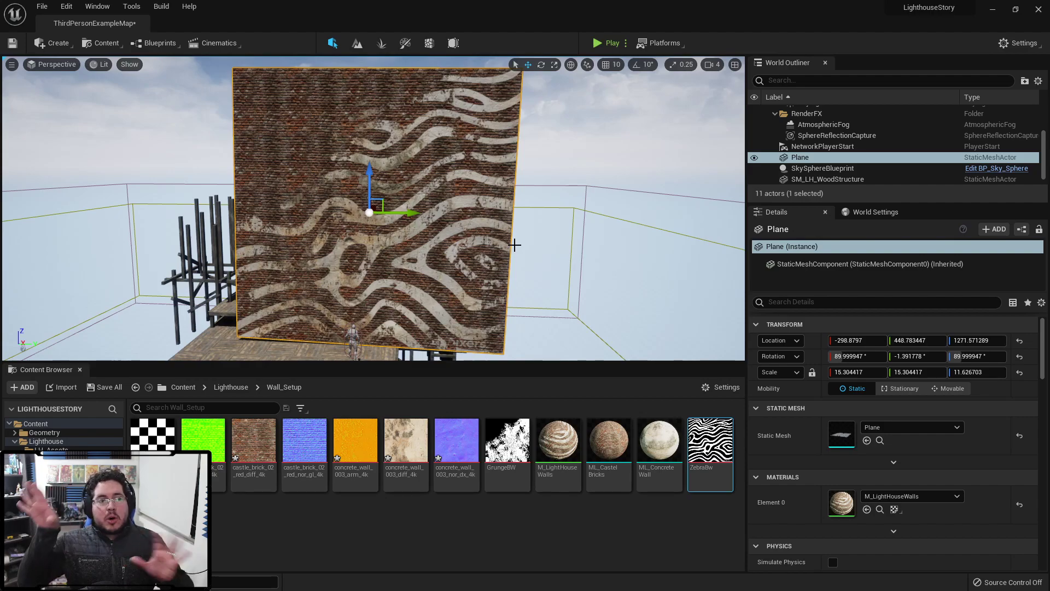
mouse_move(541, 265)
right_down()
mouse_move(468, 276)
mouse_move(525, 264)
right_up()
key(d)
key(w)
key(s)
key(w)
key(s)
key(w)
Play-test the level, running the character along the wall to examine the blended material up close, and end the session.
click(608, 47)
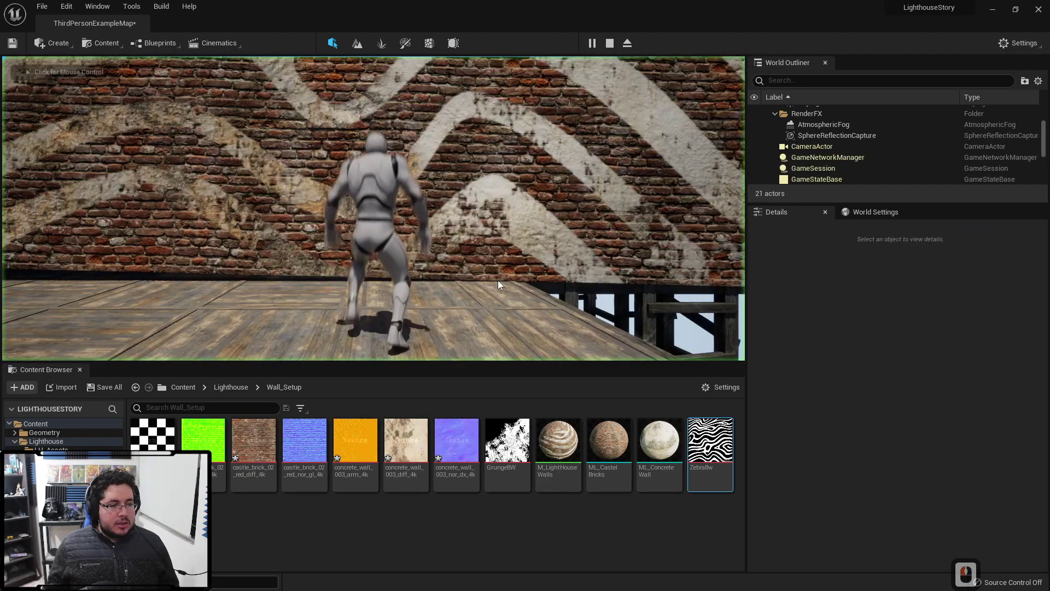
key(w)
key(w)
key(s)
key(d)
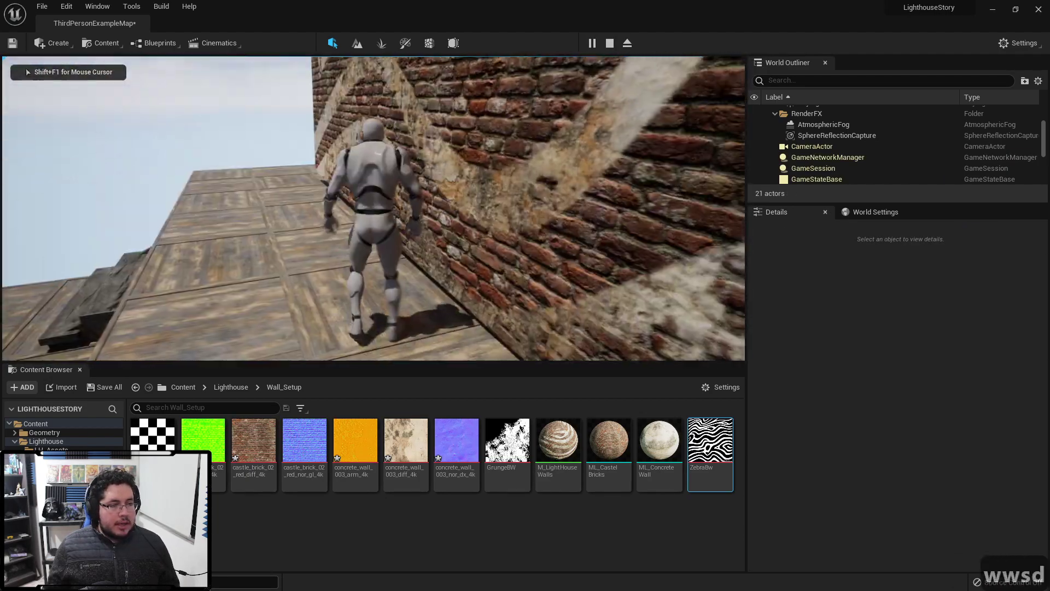
key(a)
key(s)
key(w)
key(s)
key(d)
key(w)
key(s)
key(d)
key(d)
key(s)
key(a)
key(w)
key(w)
key(d)
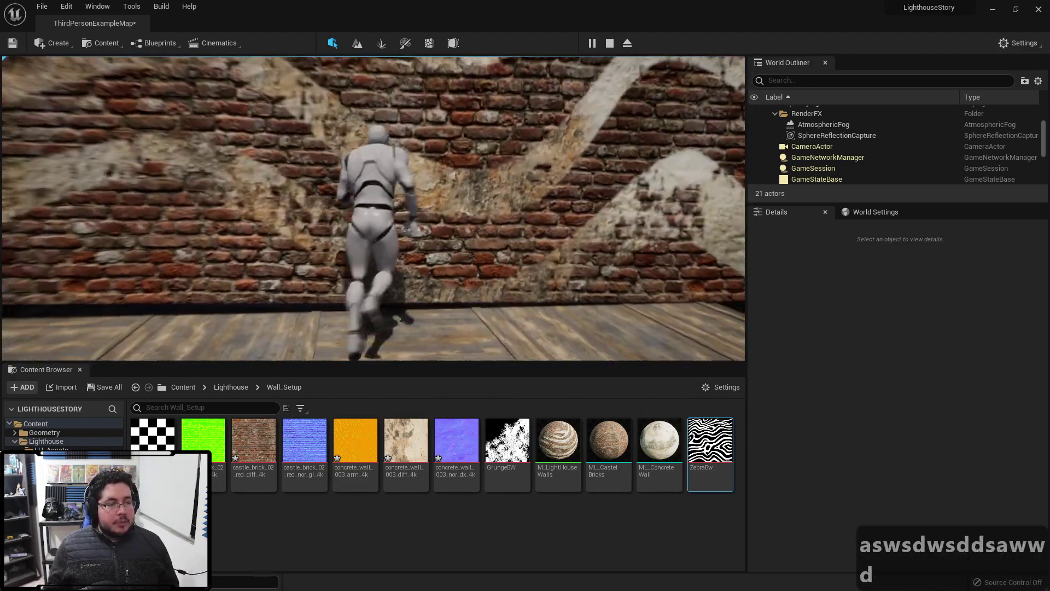
key(s)
key(s)
key(a)
key(s)
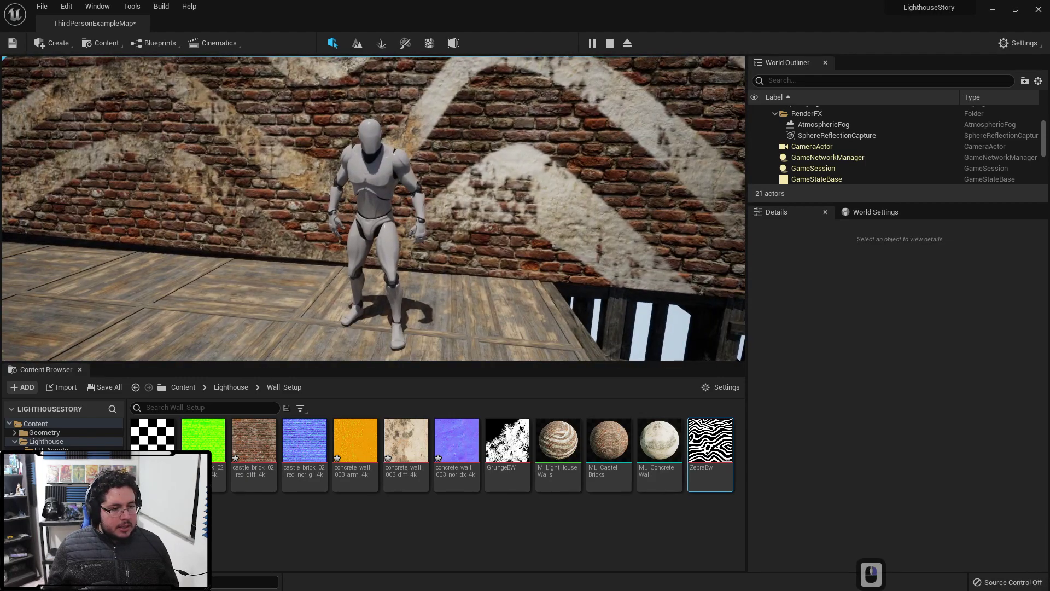
key(s)
key(Escape)
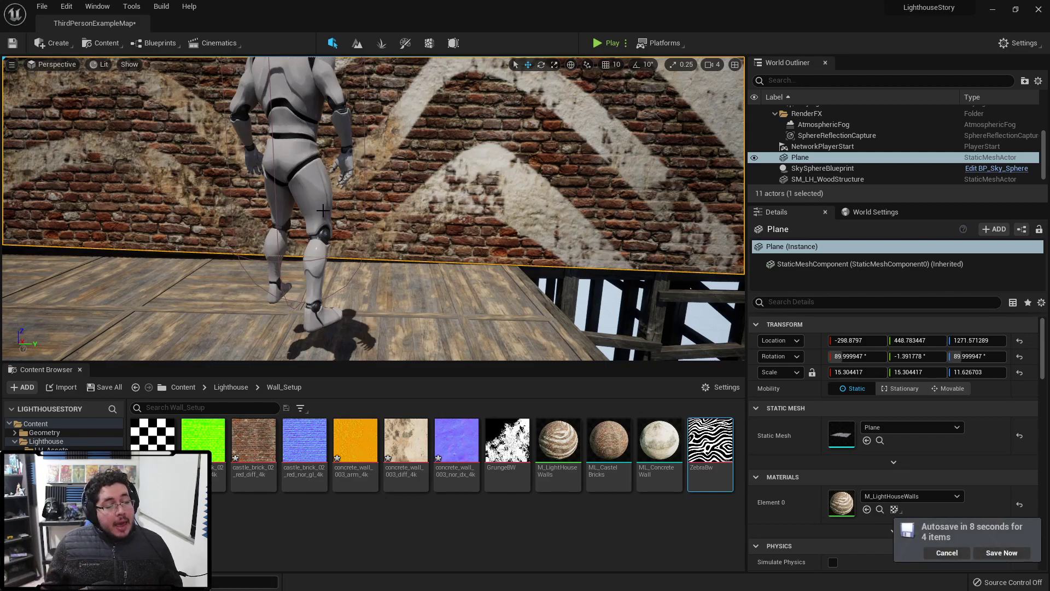
scroll(364, 196, down, 6)
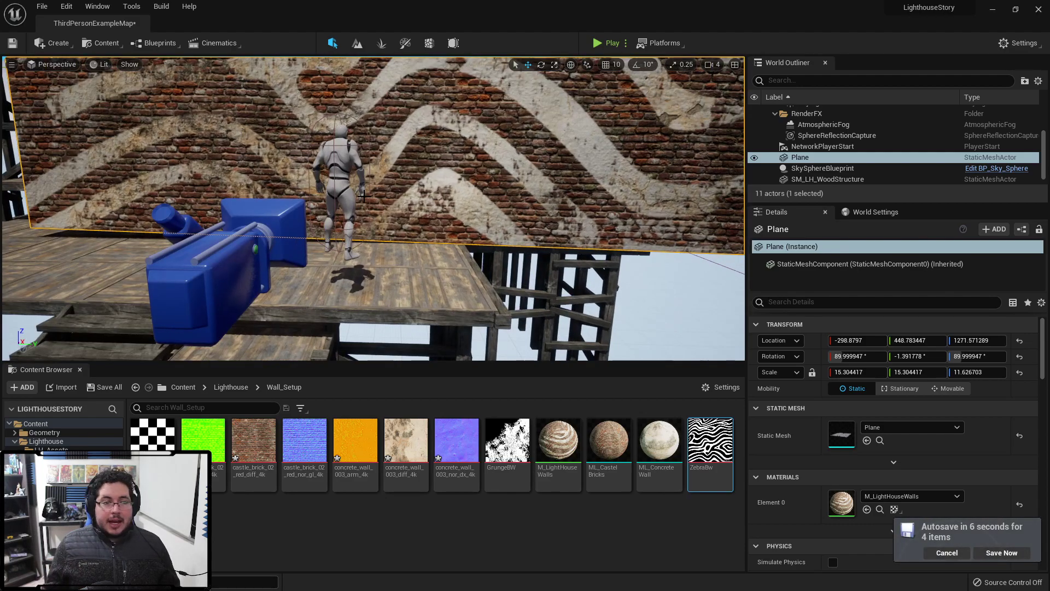